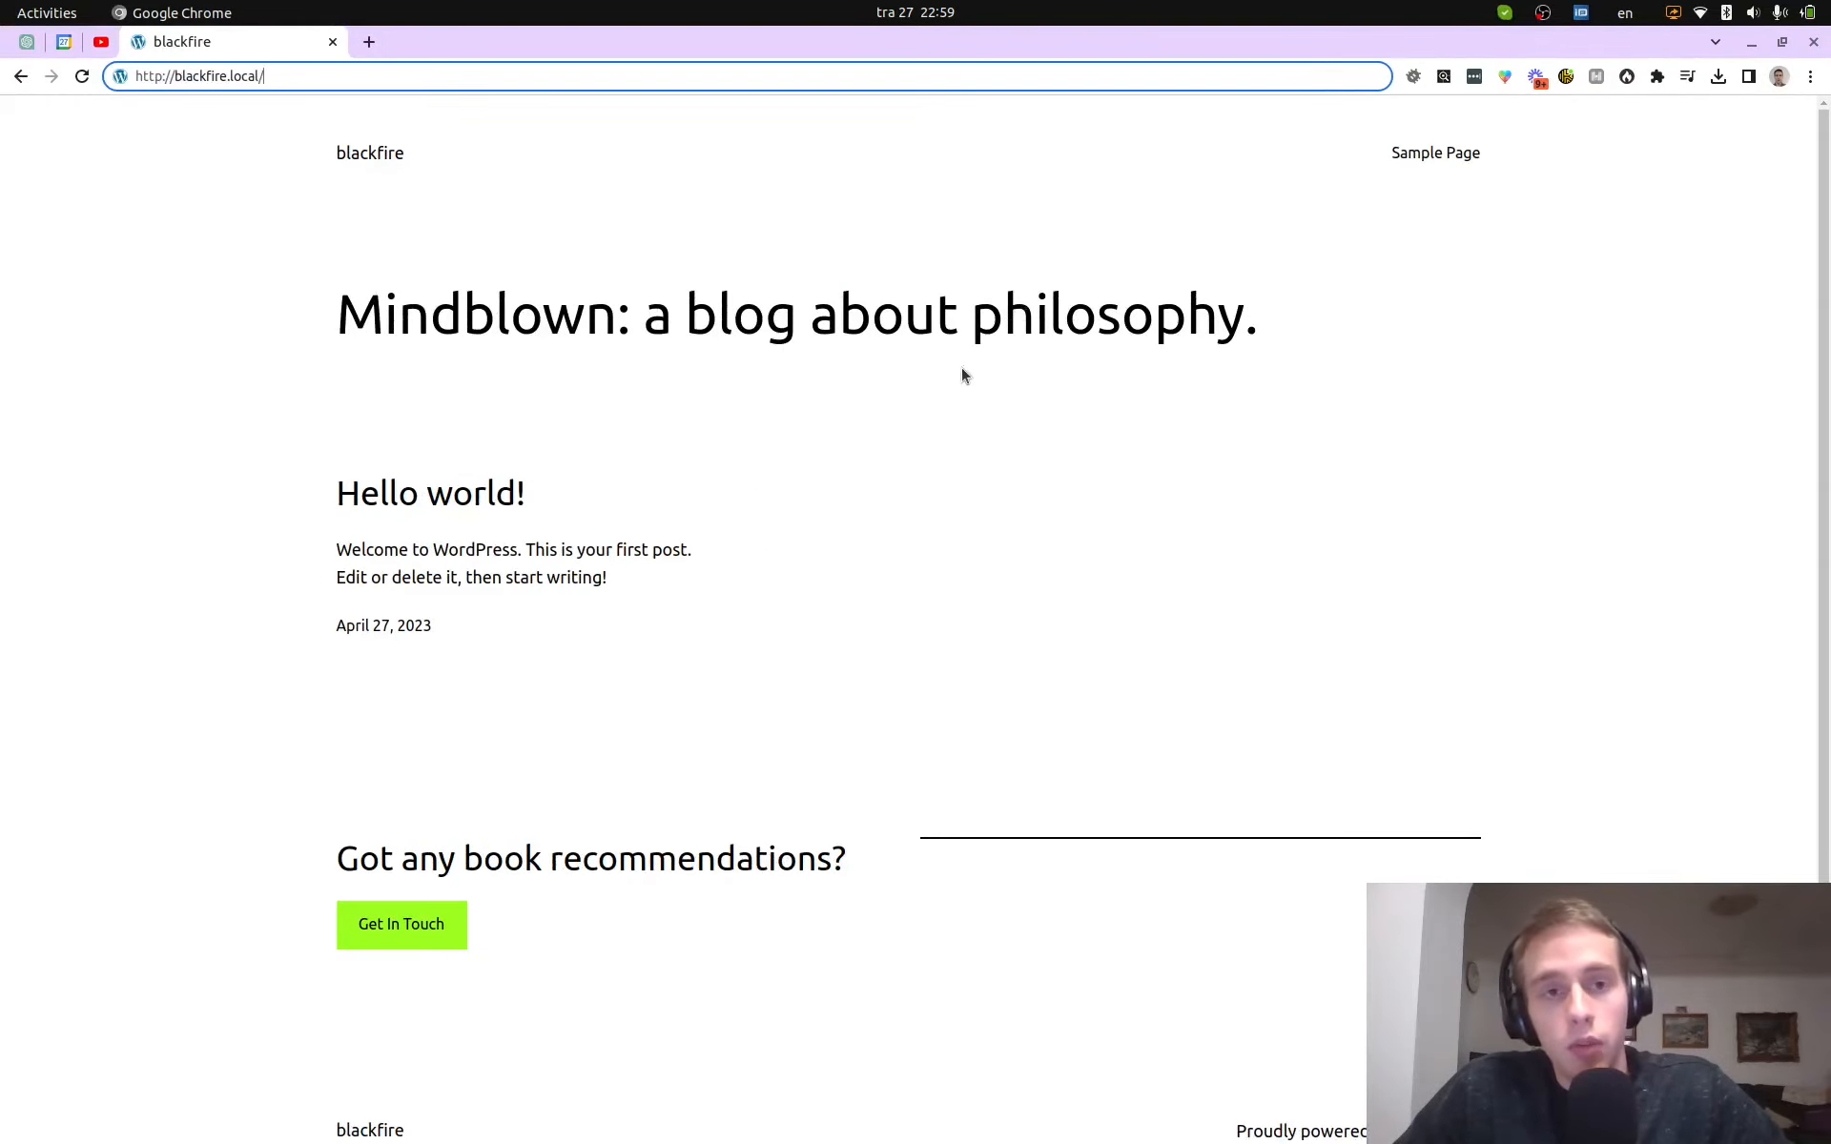
click(371, 278)
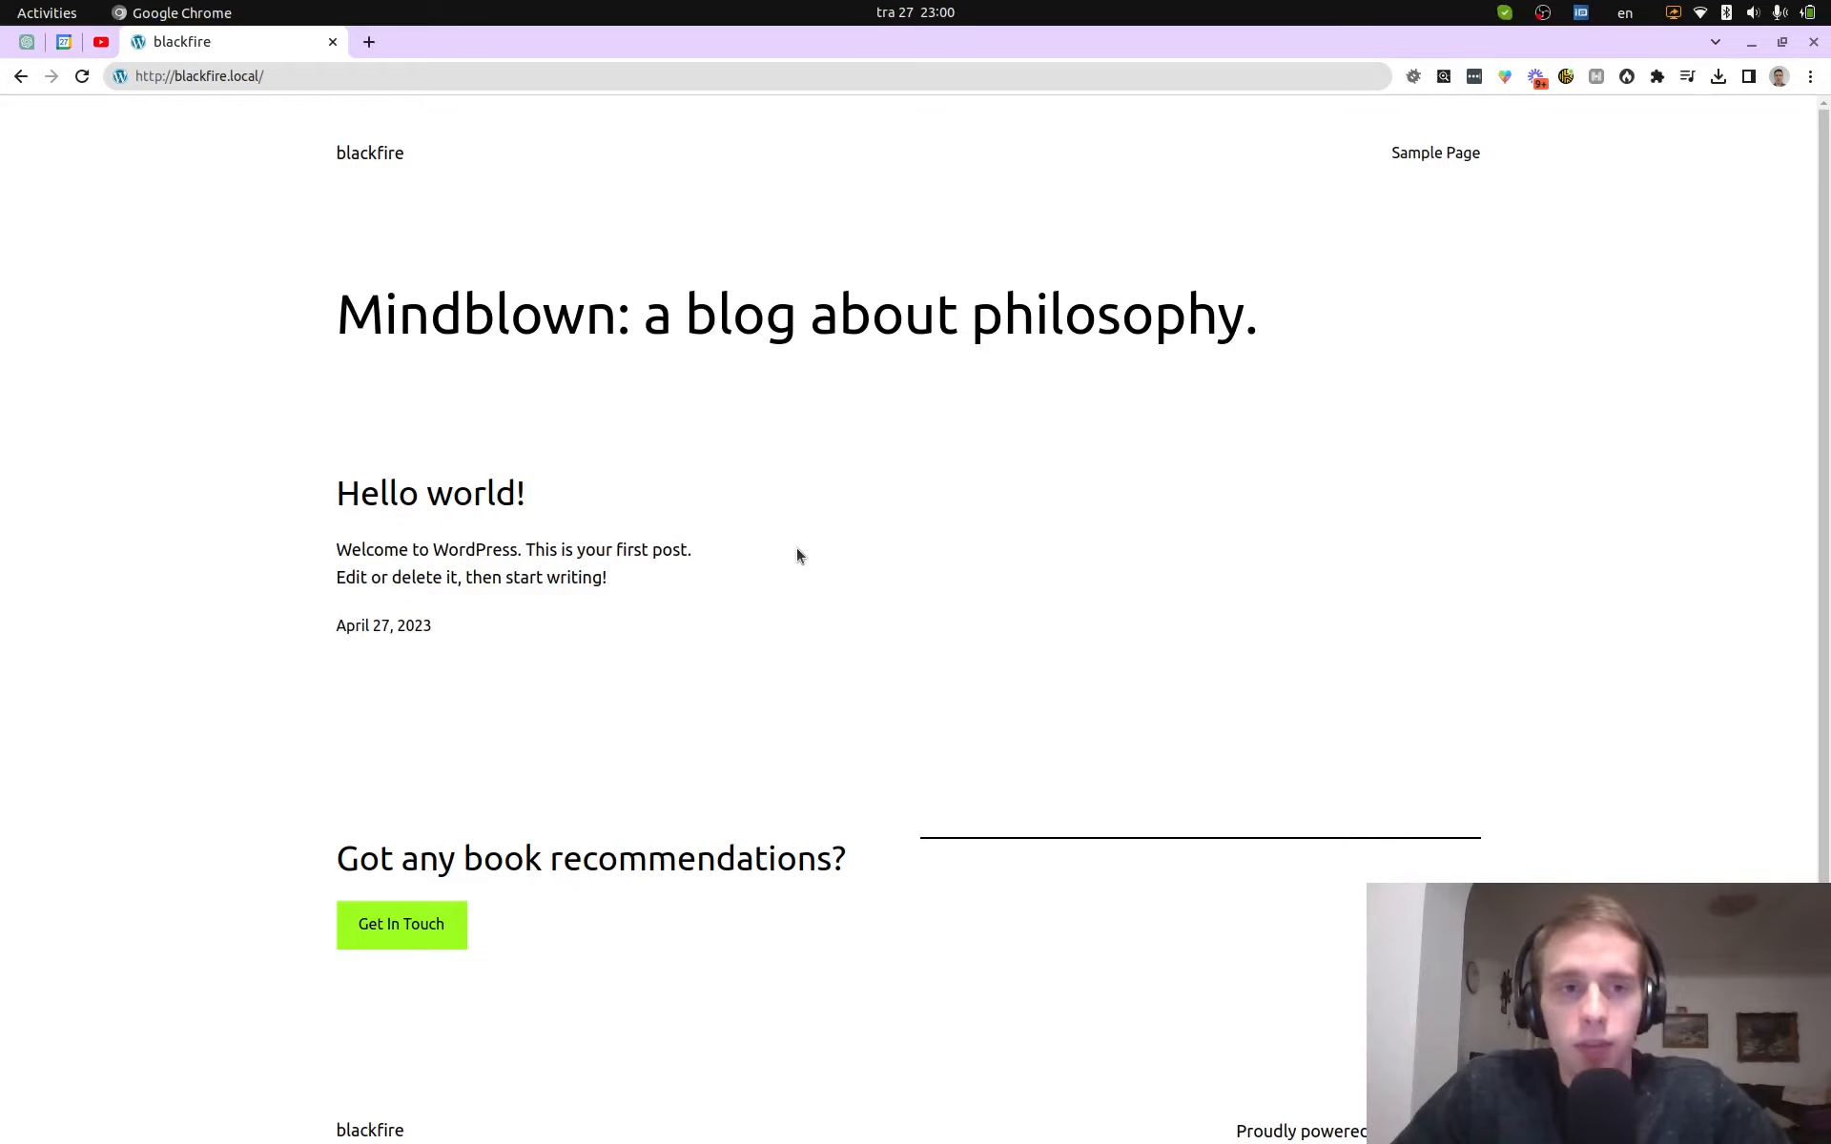
key(ctrl+alt+Right)
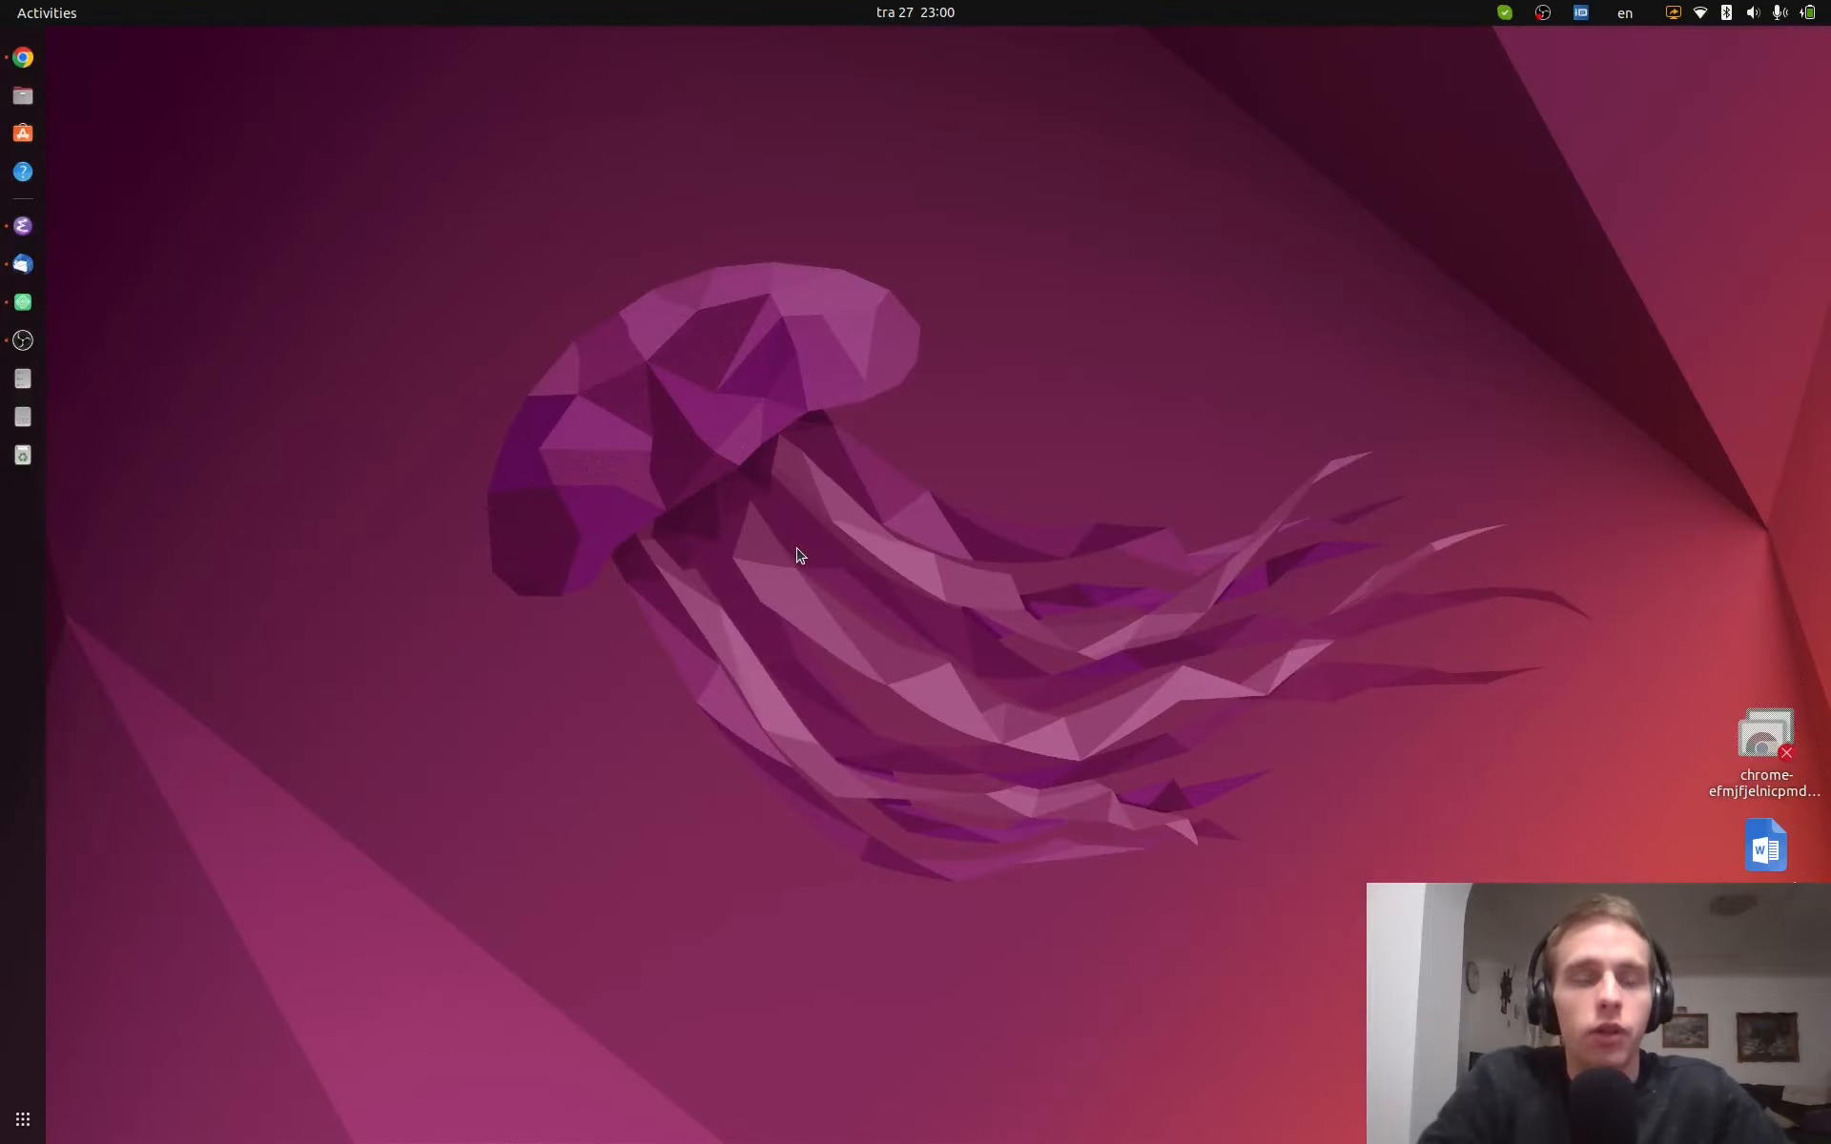
- Run php -m in a new terminal and check that blackfire is listed under Zend Modules
key(ctrl+alt+t)
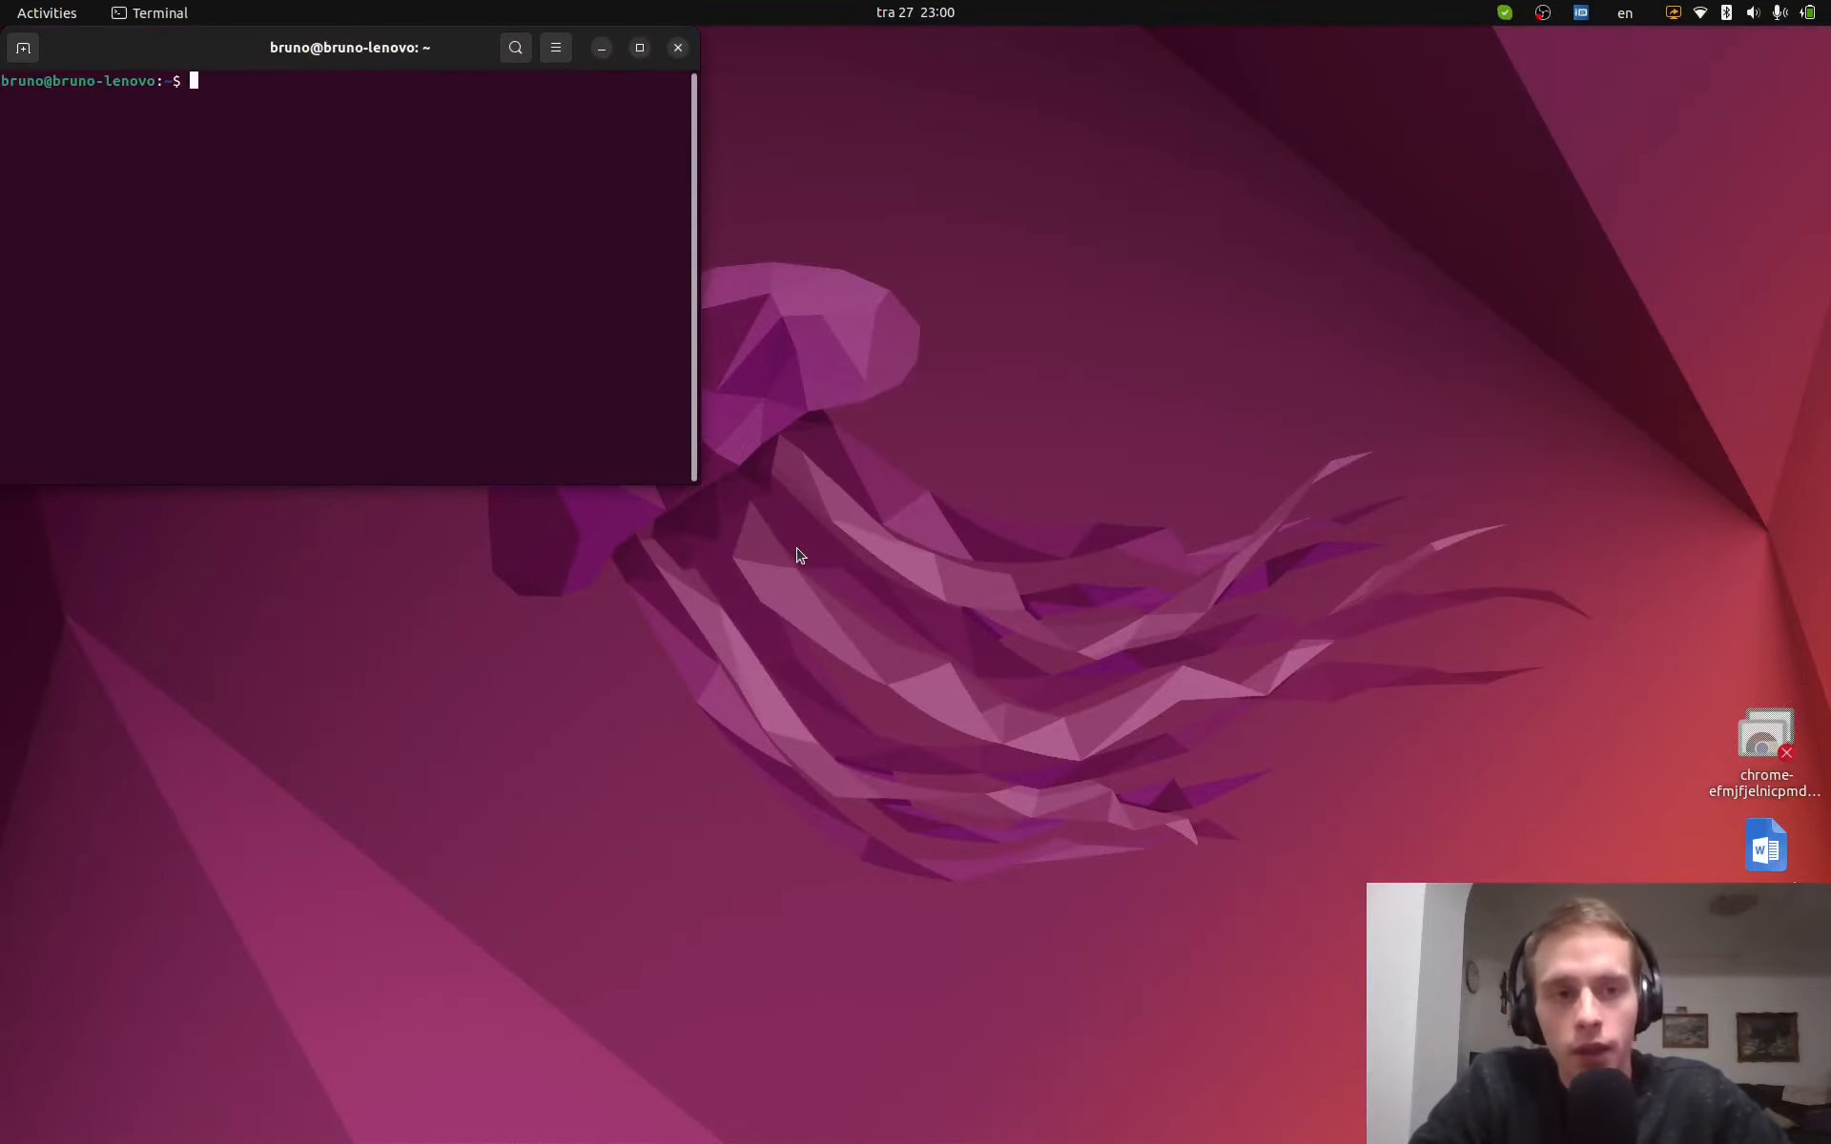
text(php -m)
key(Return)
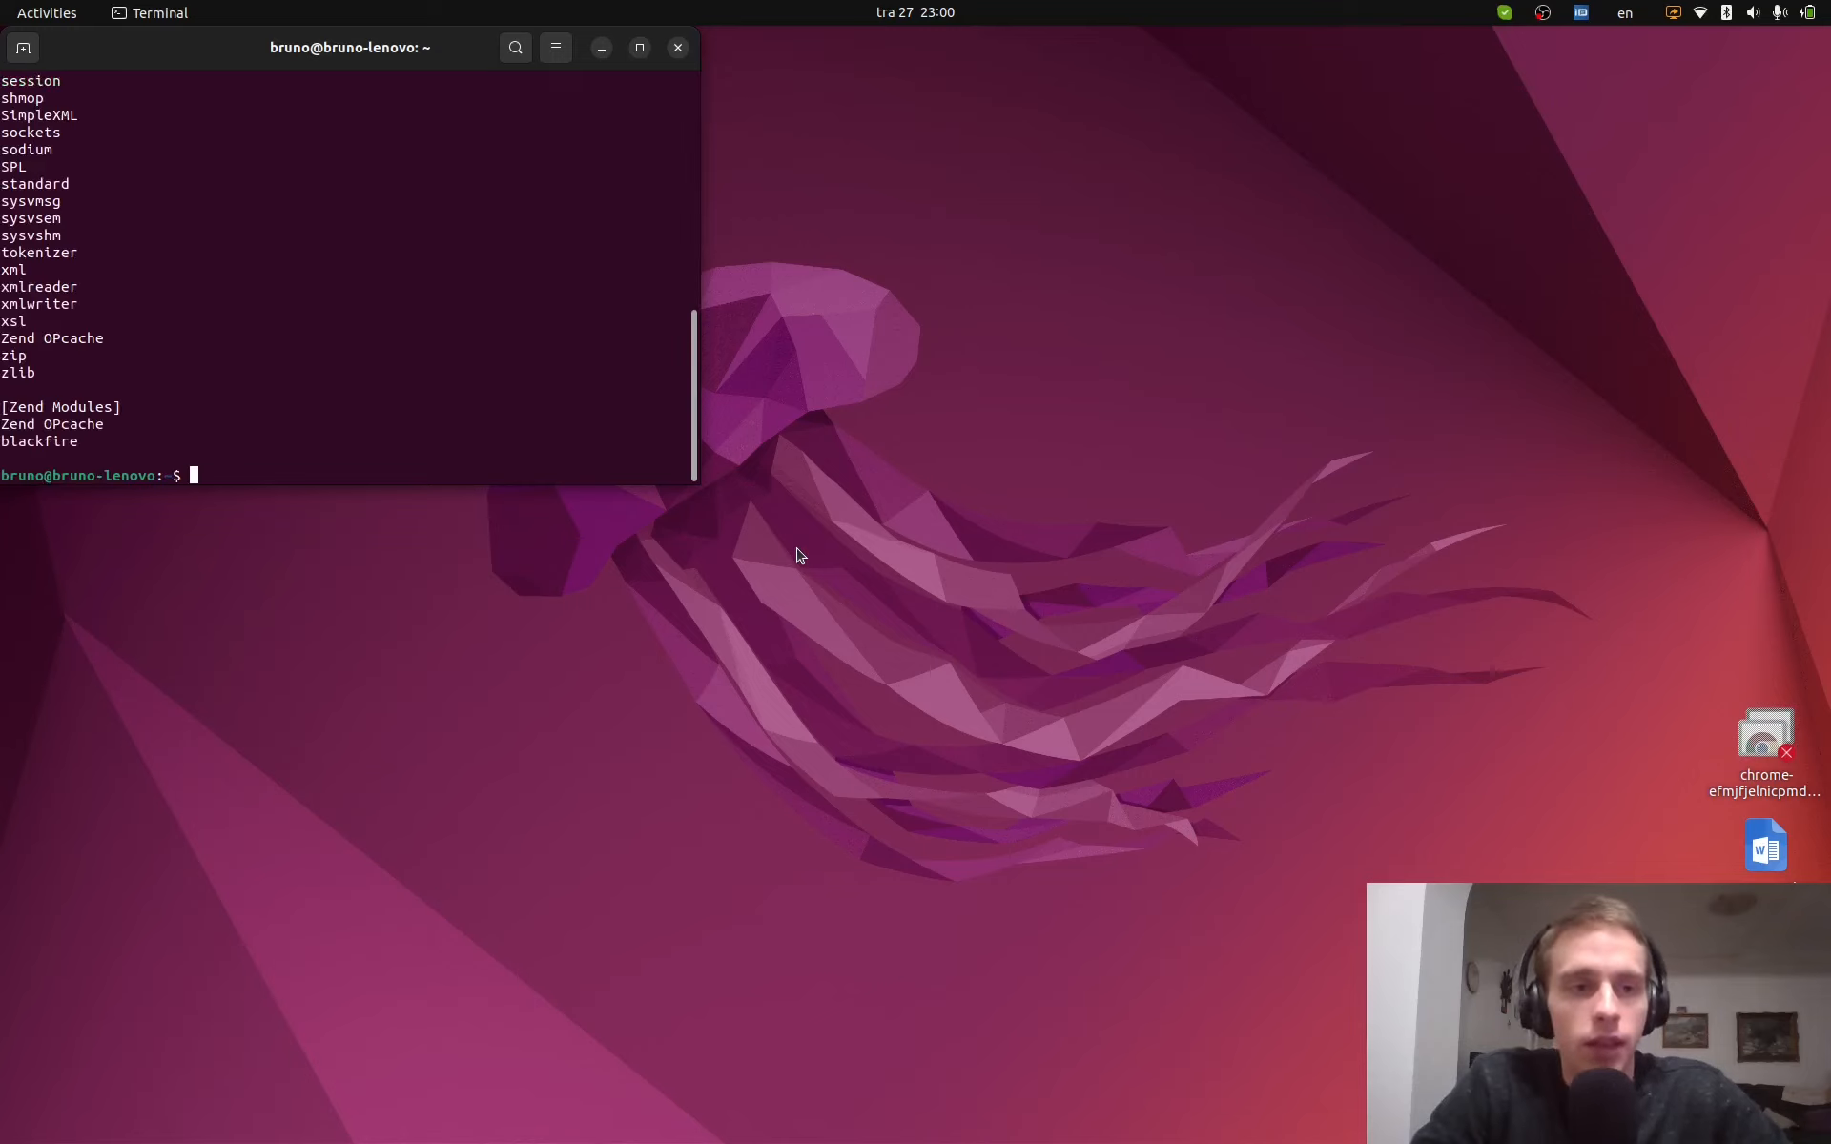
double_click(21, 441)
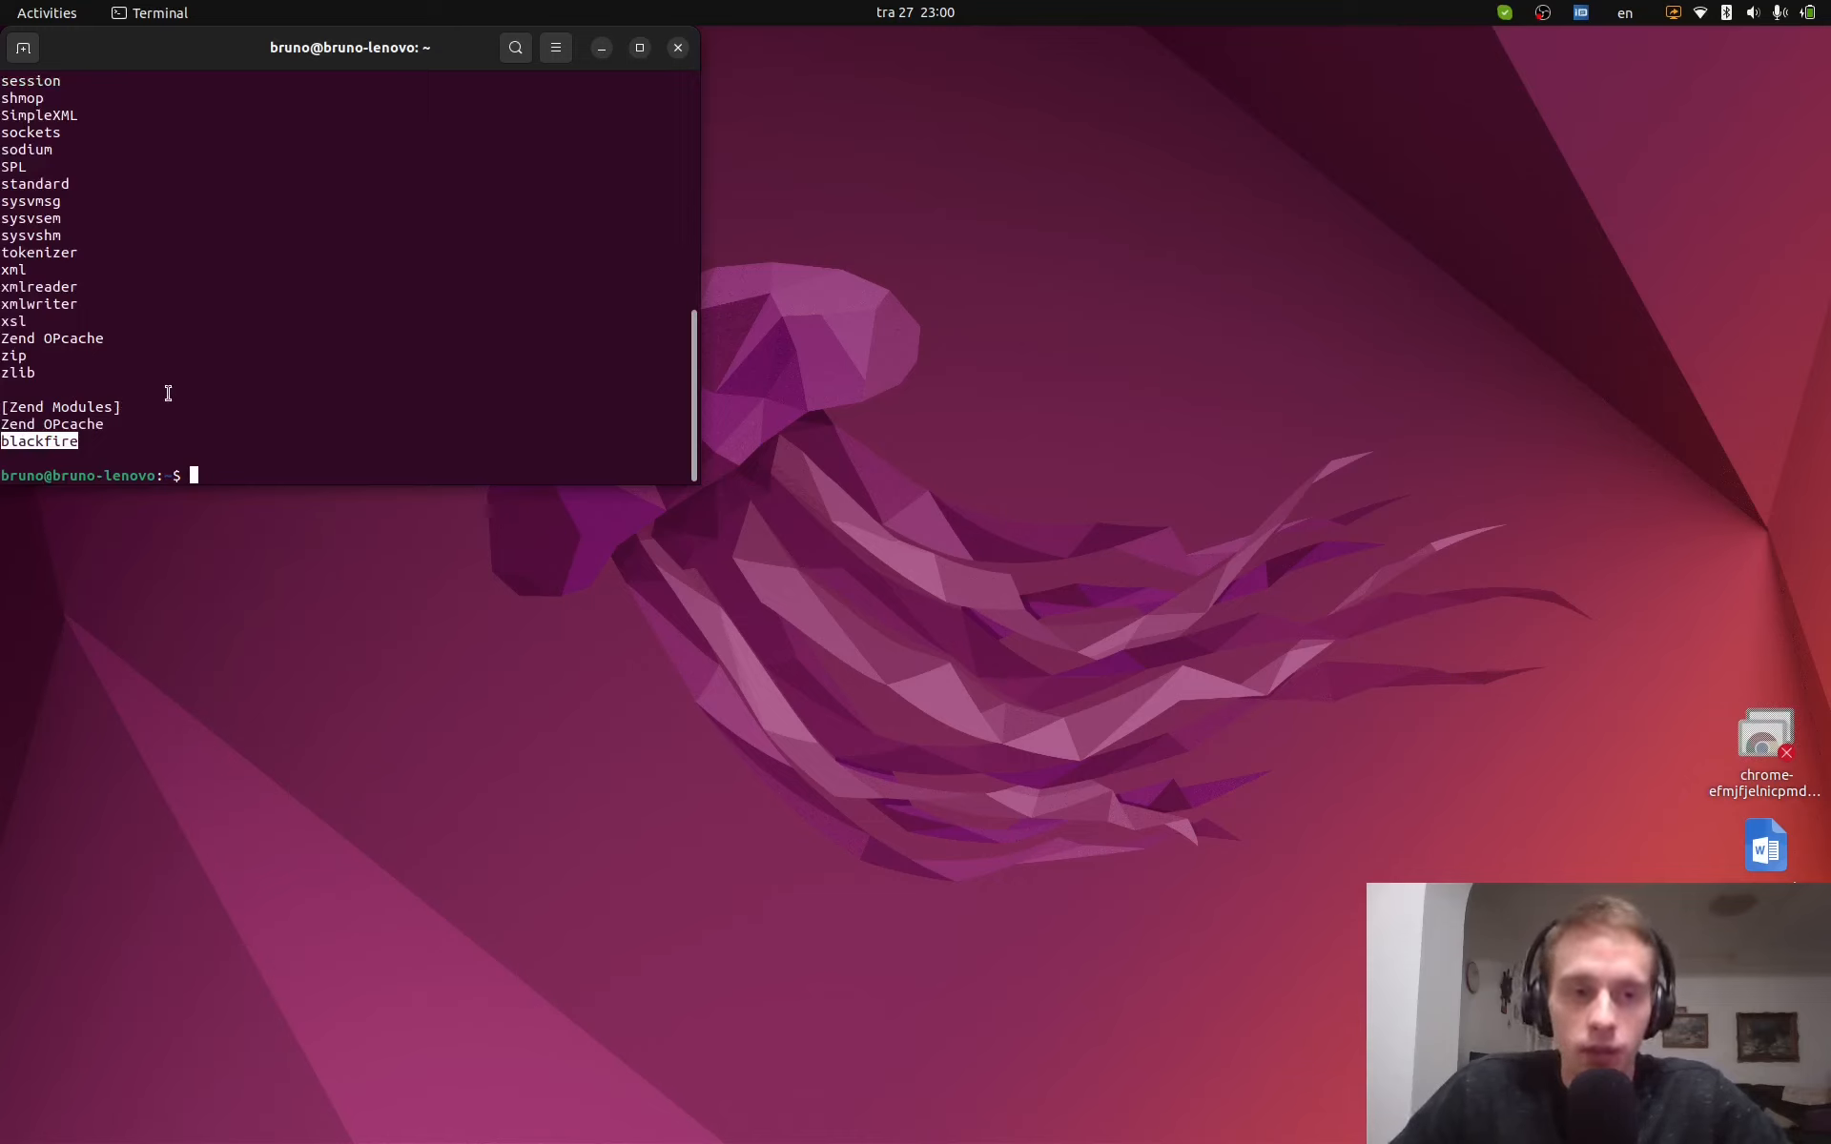
click(520, 404)
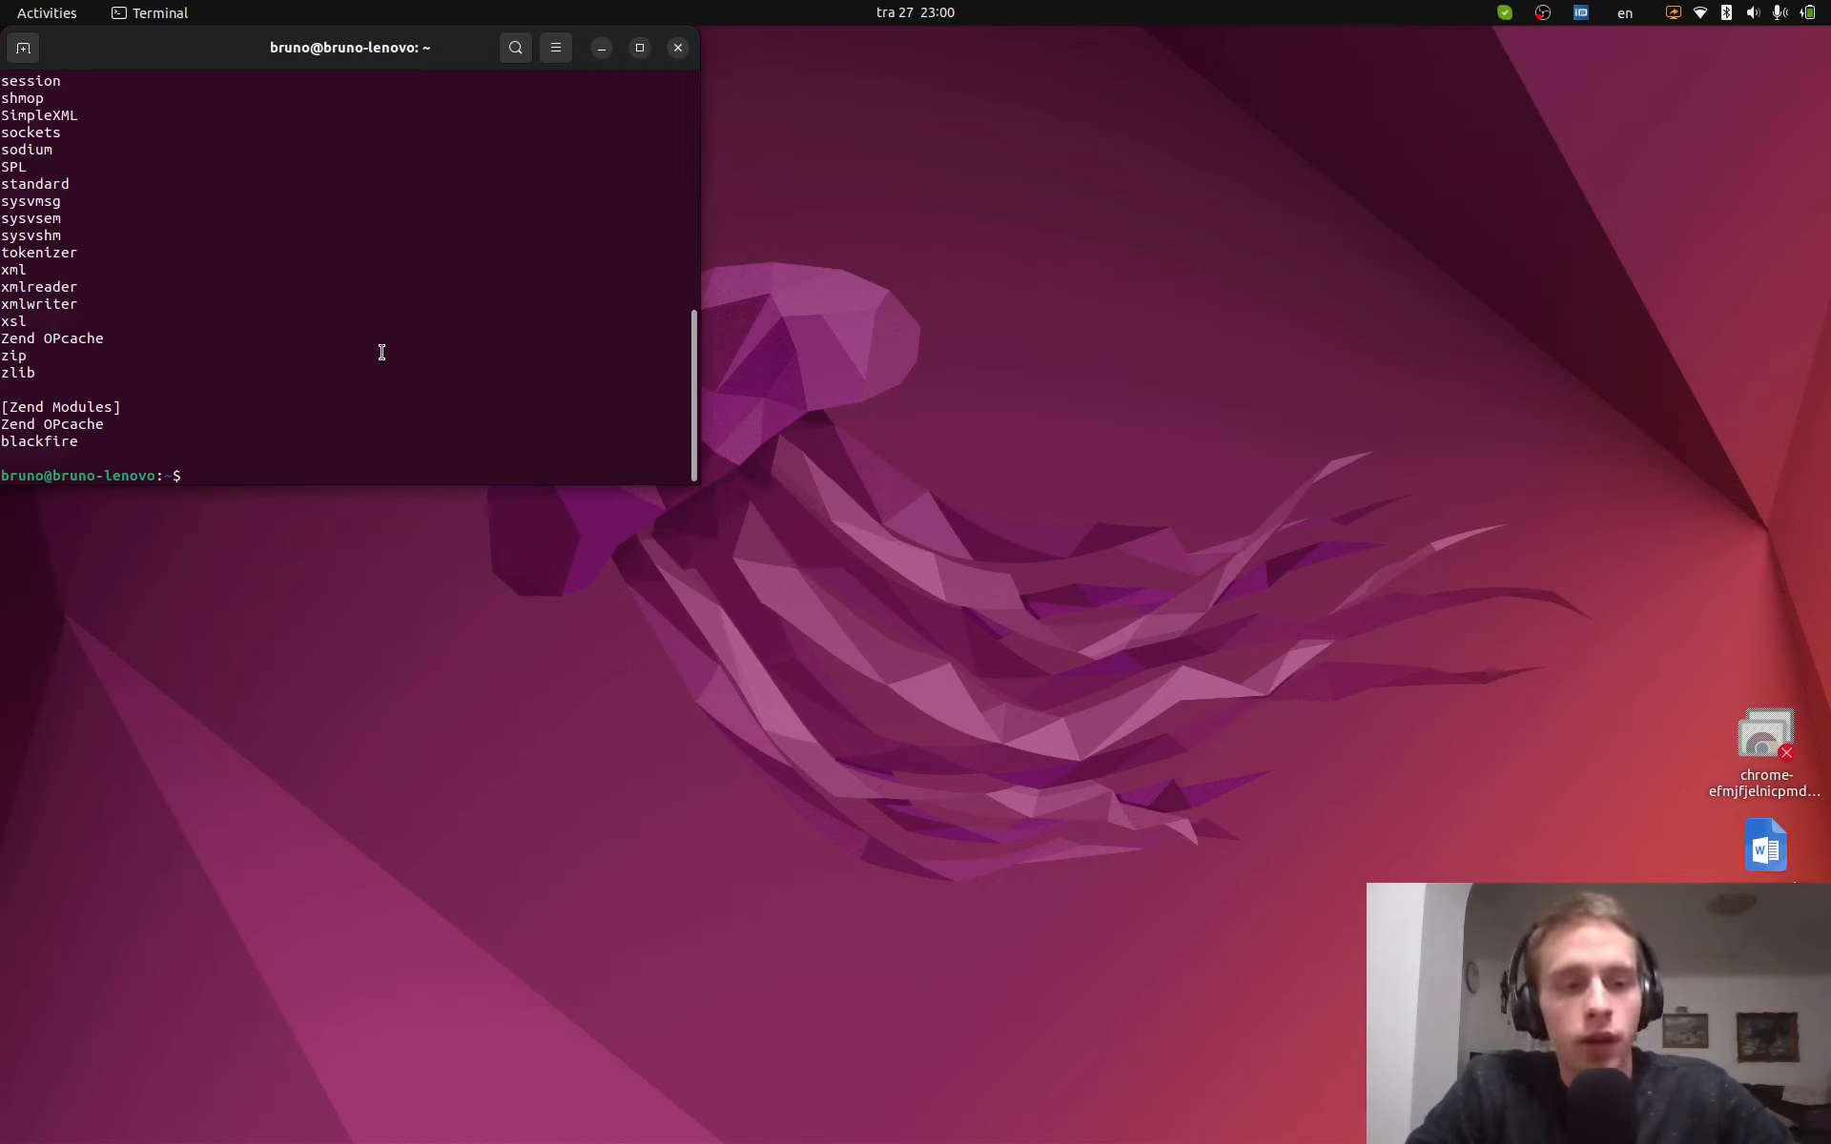
double_click(50, 441)
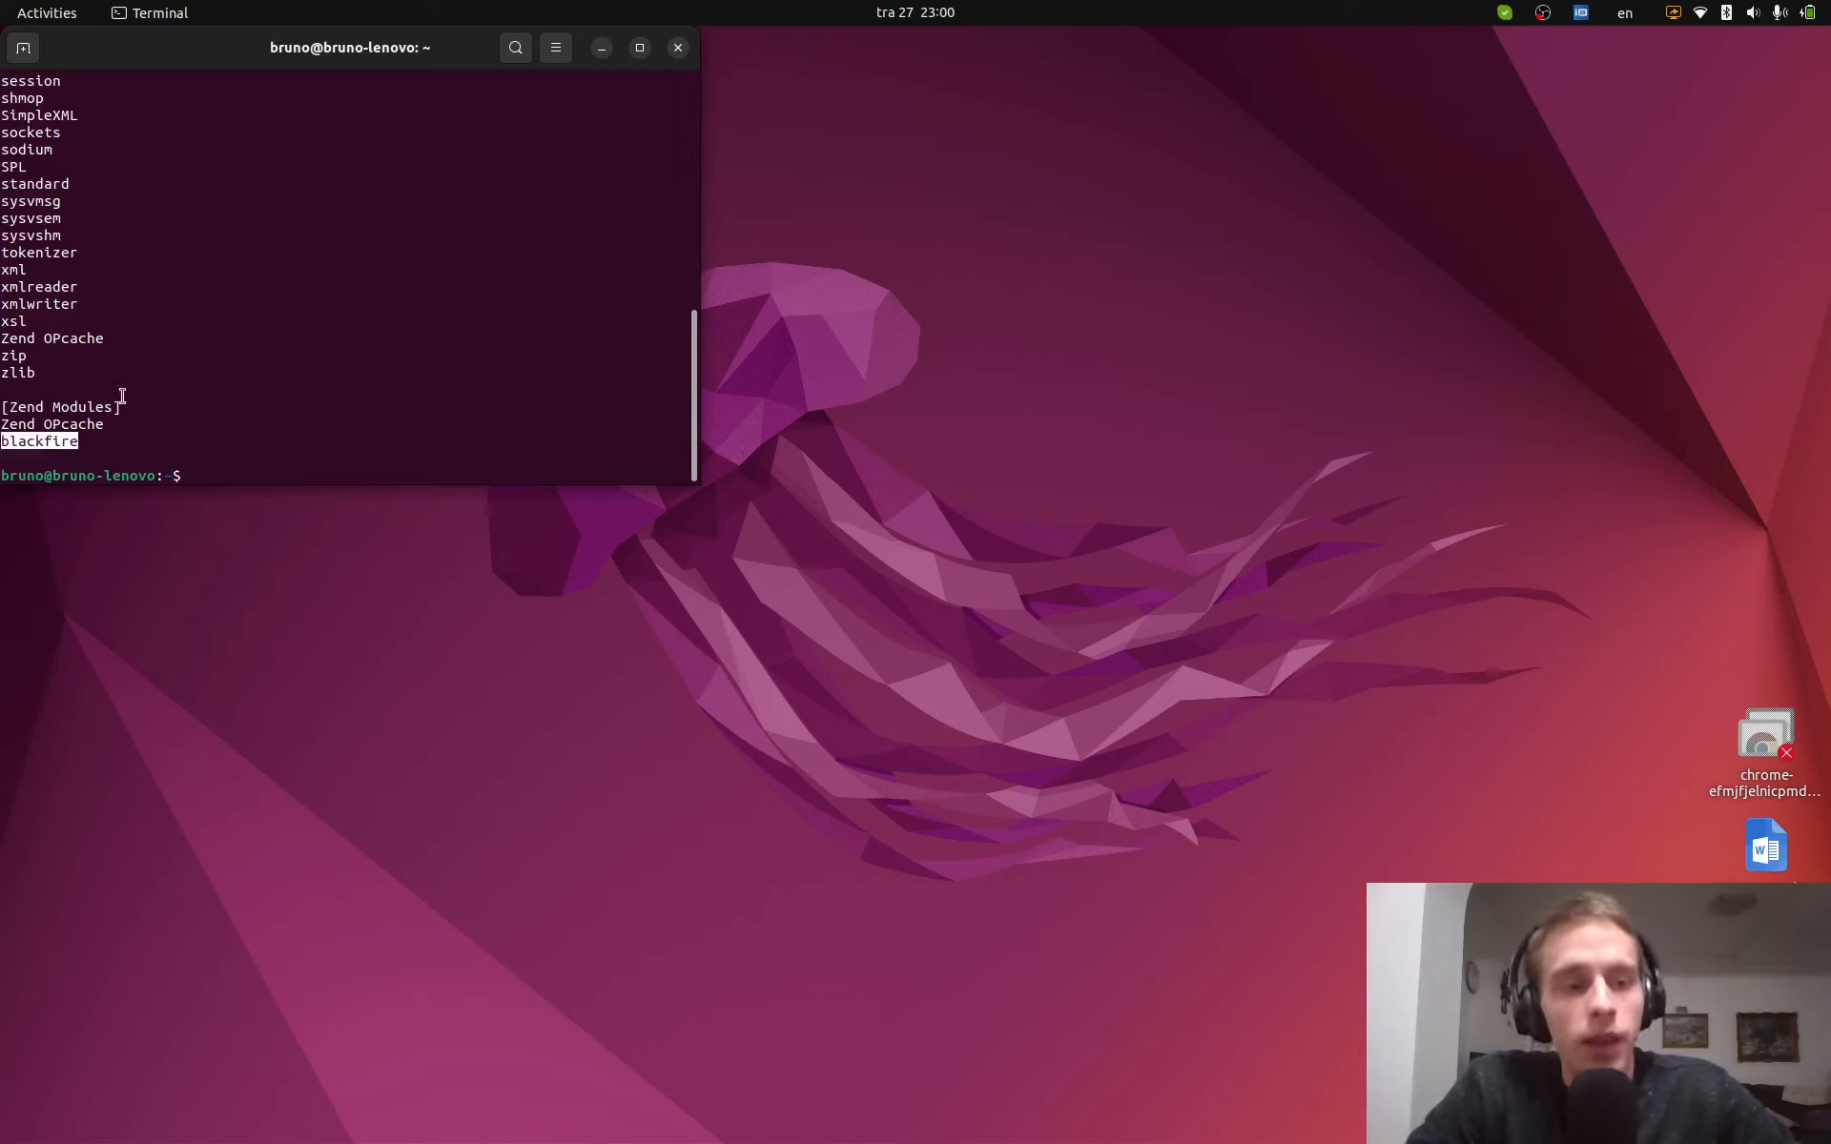
click(349, 335)
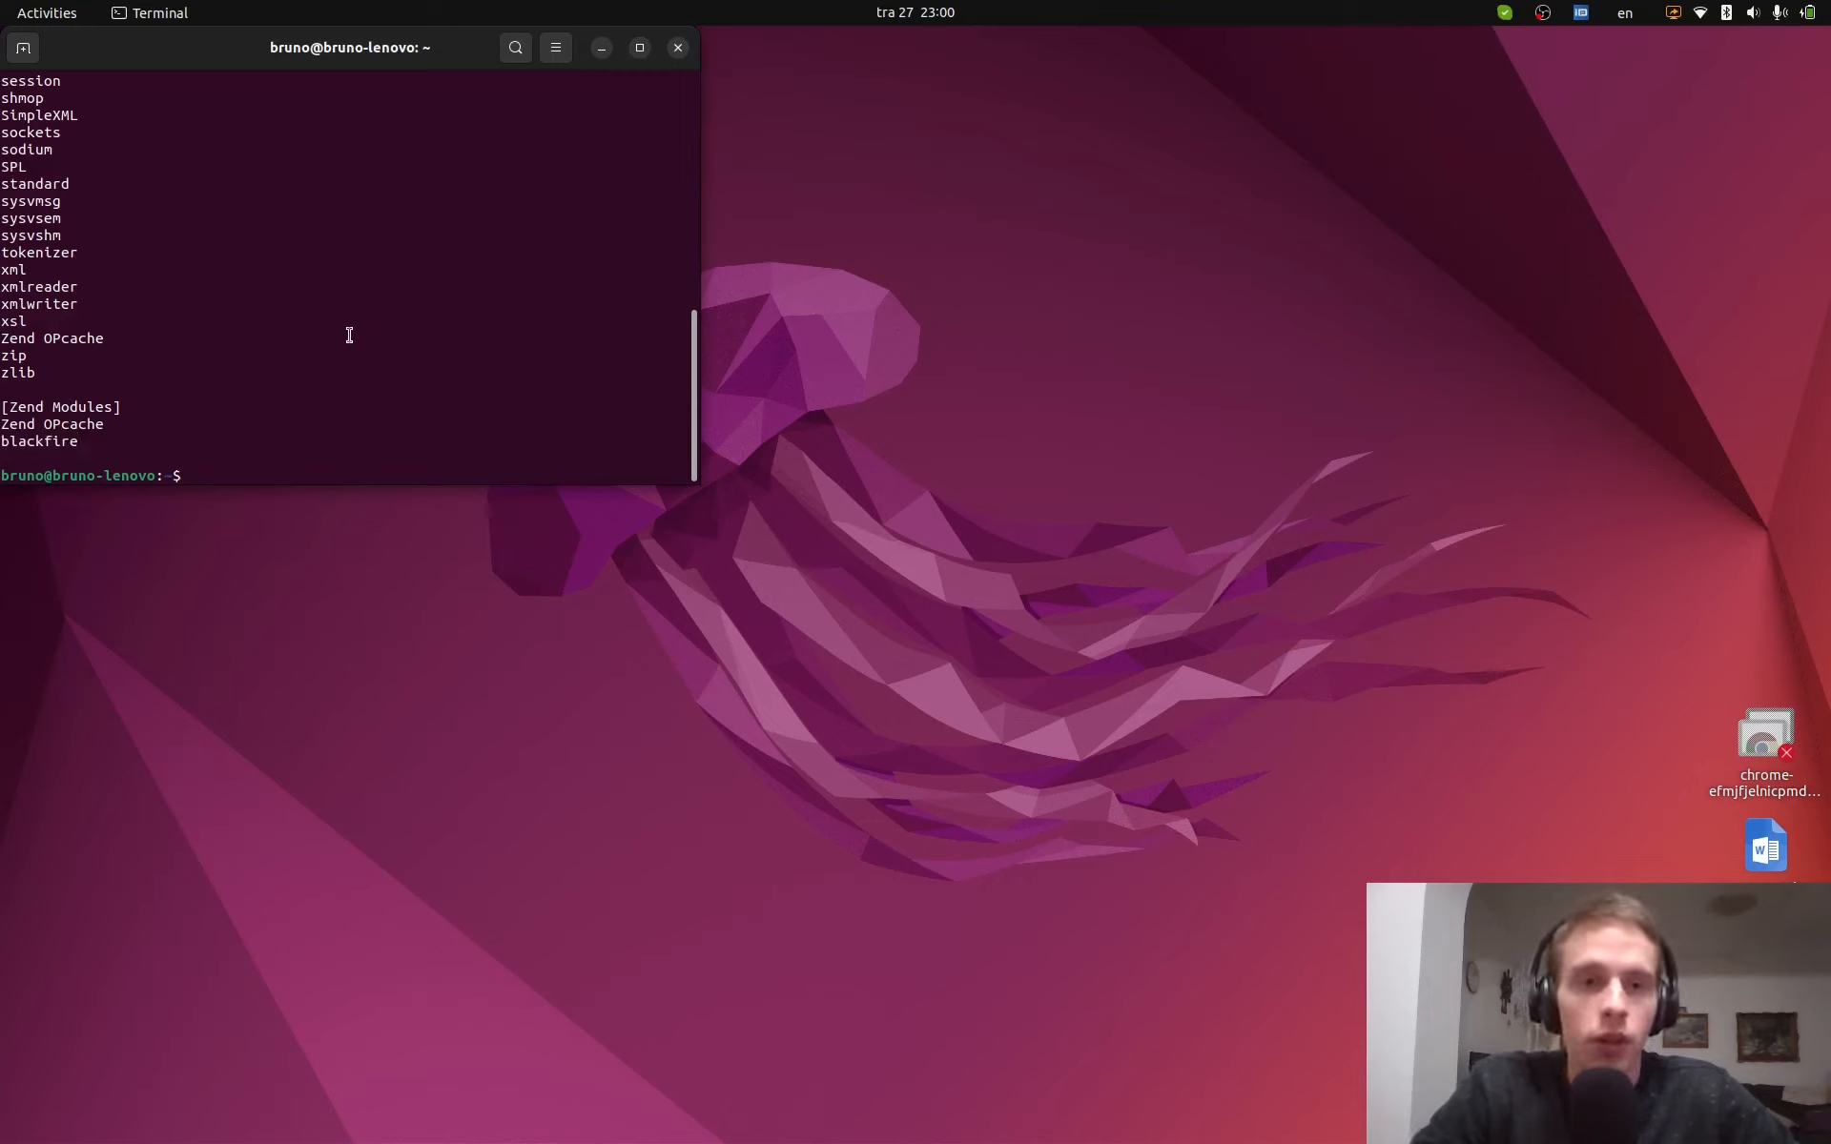
- Search the php -i output for extension_dir and copy the path /usr/lib/php/20210902
text(php -i )
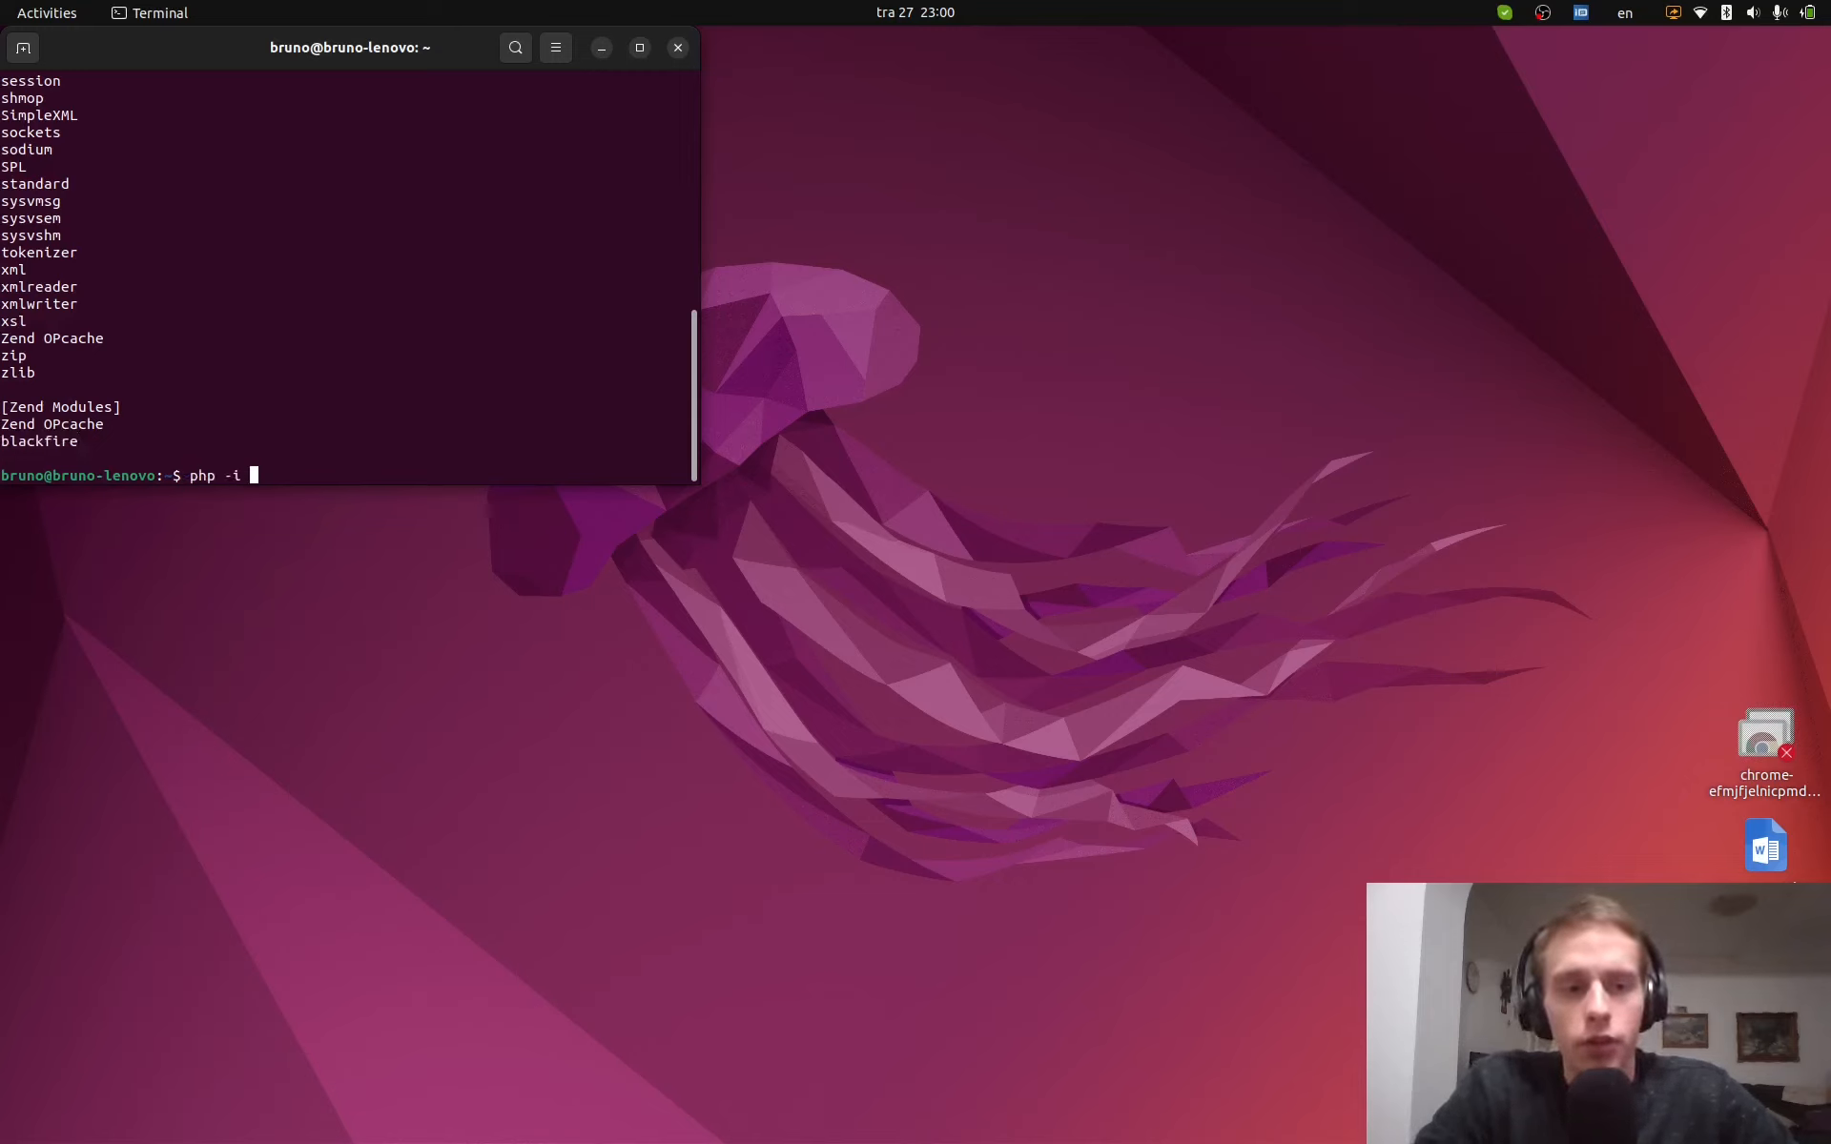
text(| less)
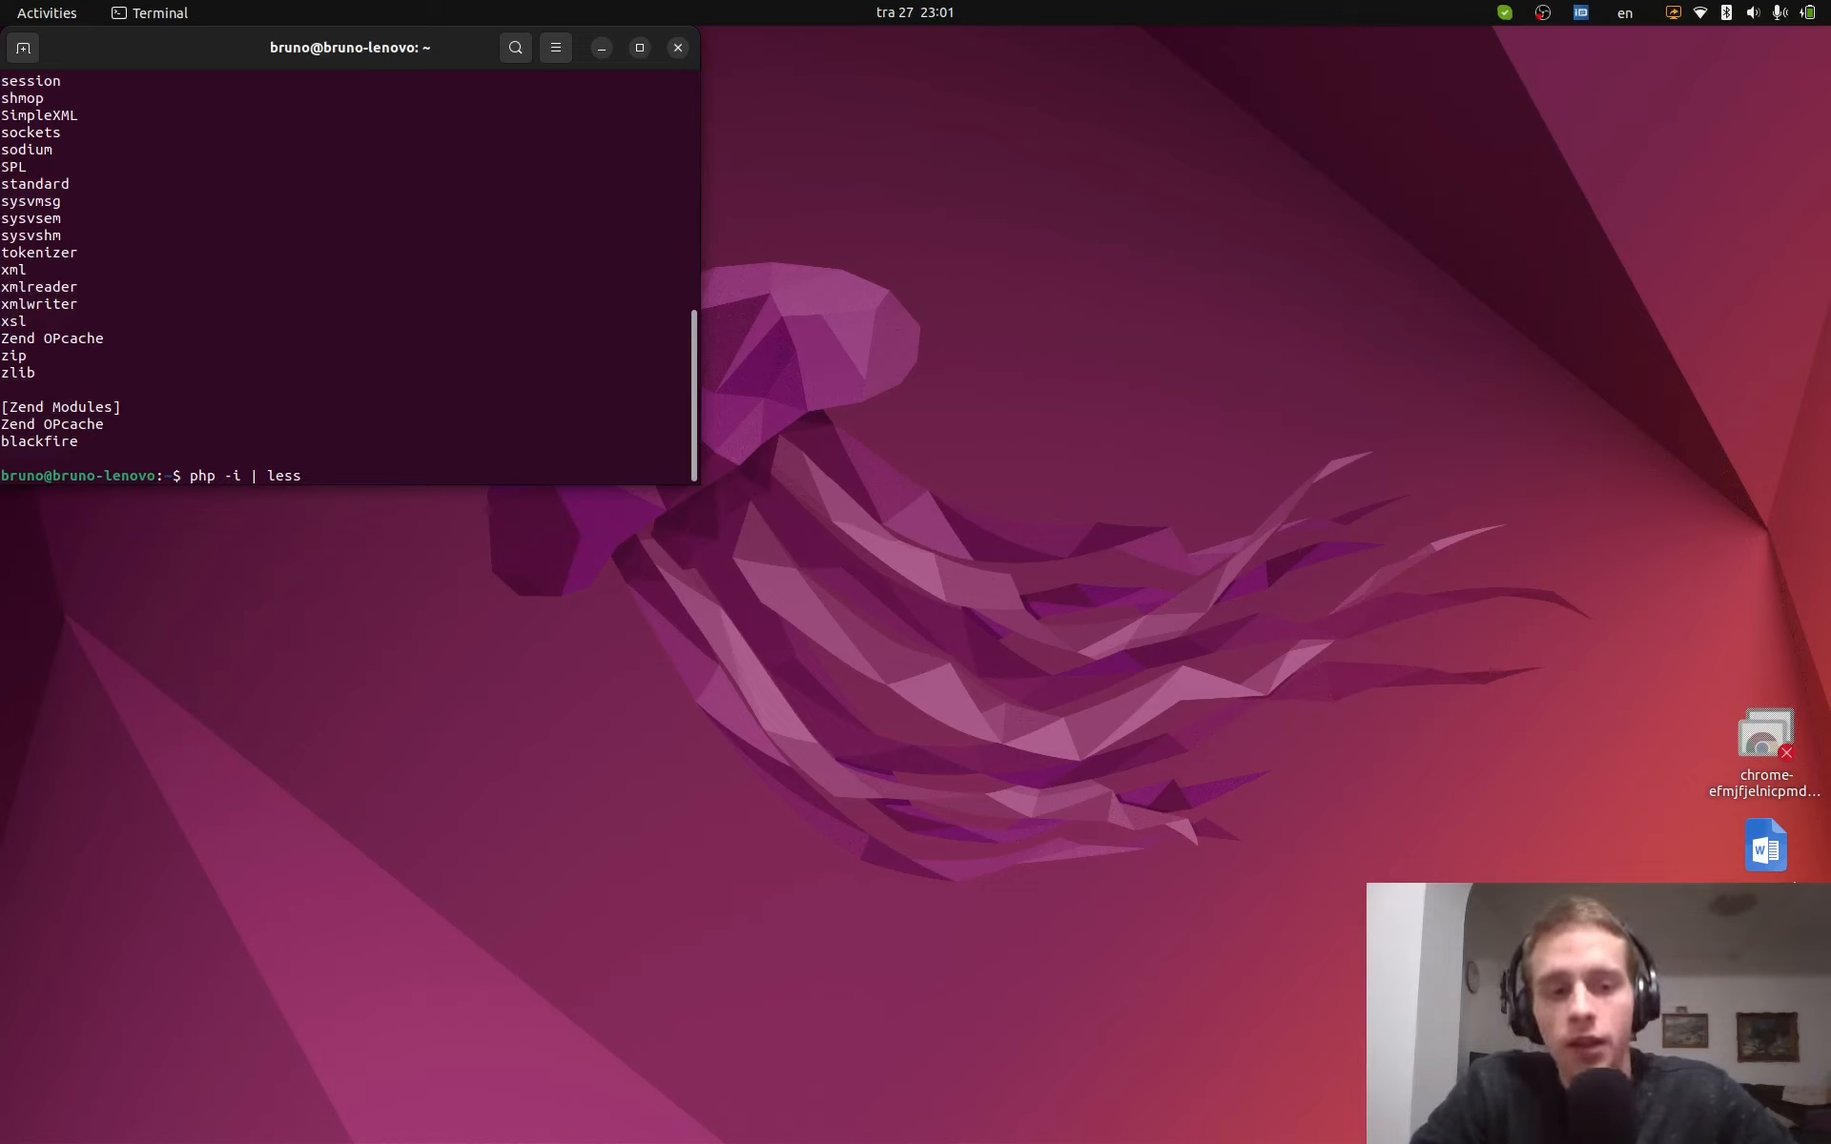
key(Return)
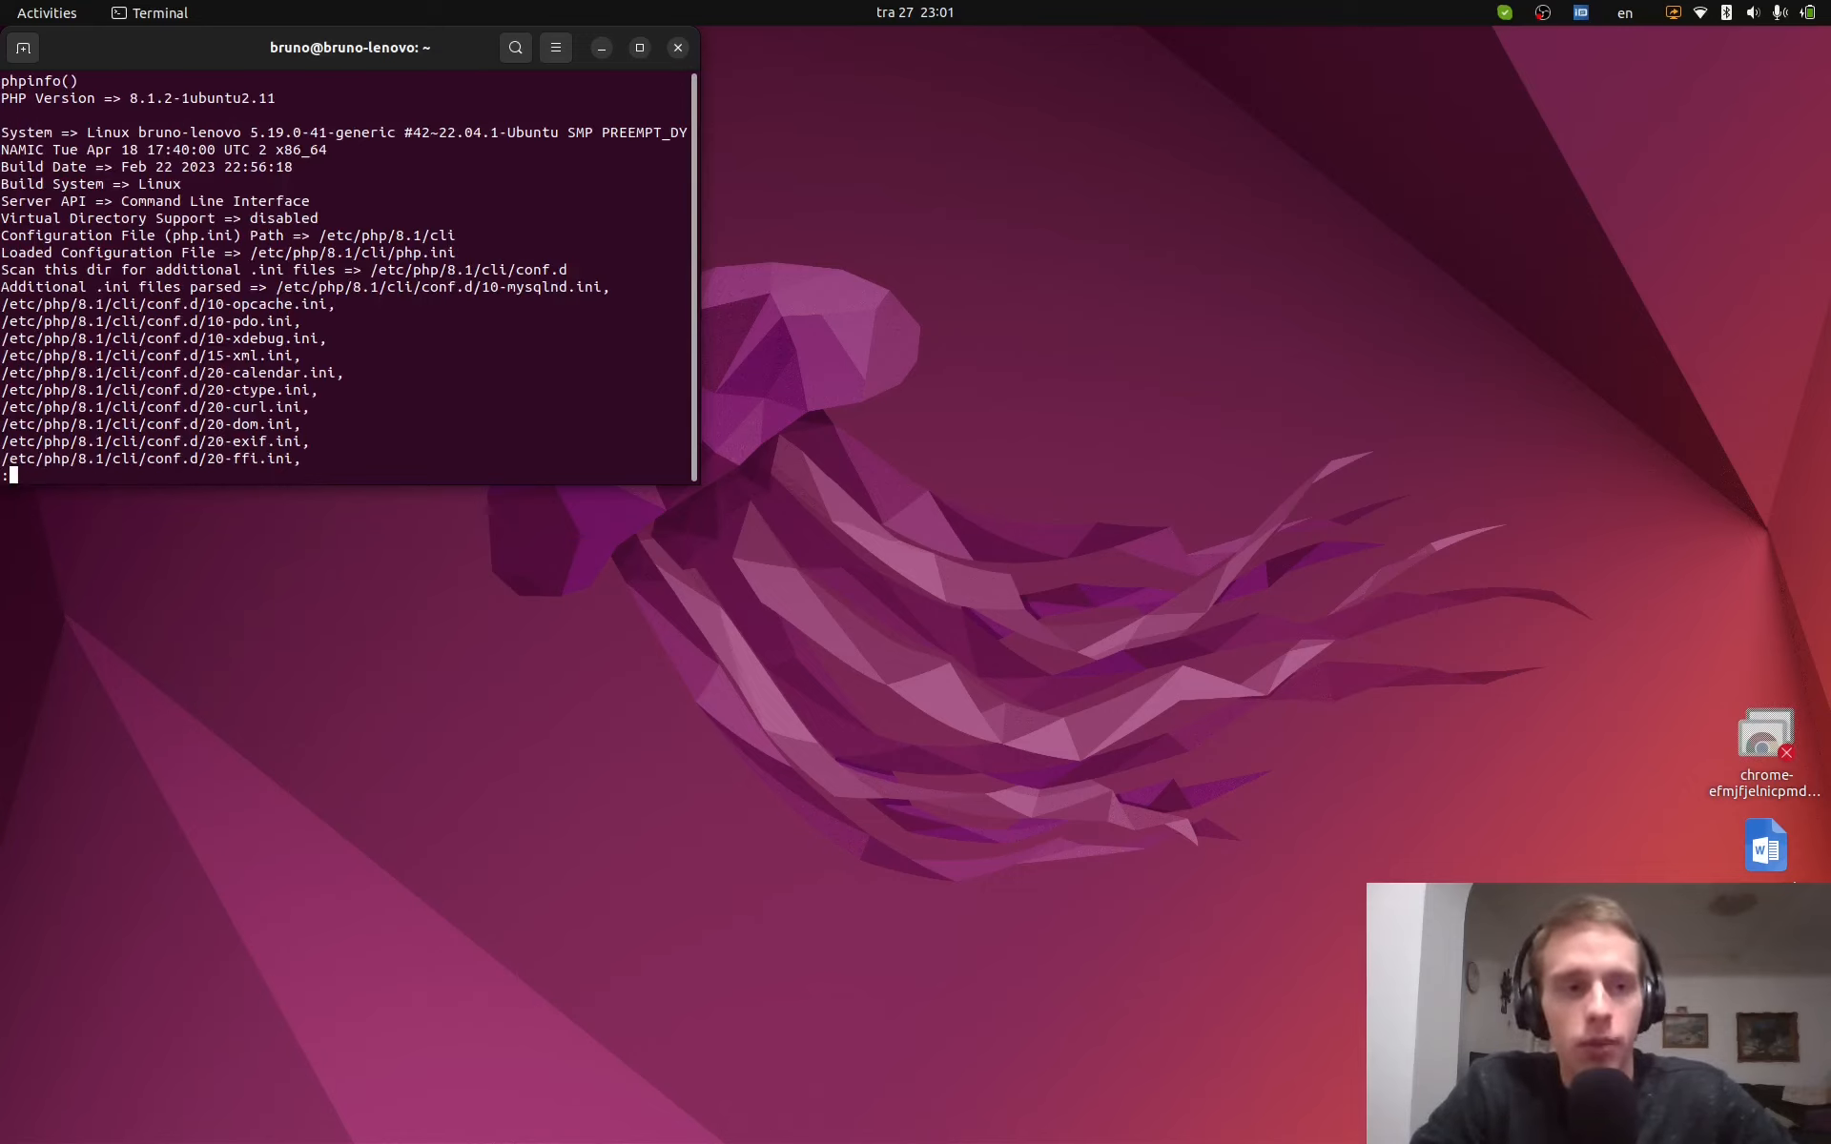
key(Down)
text(/e)
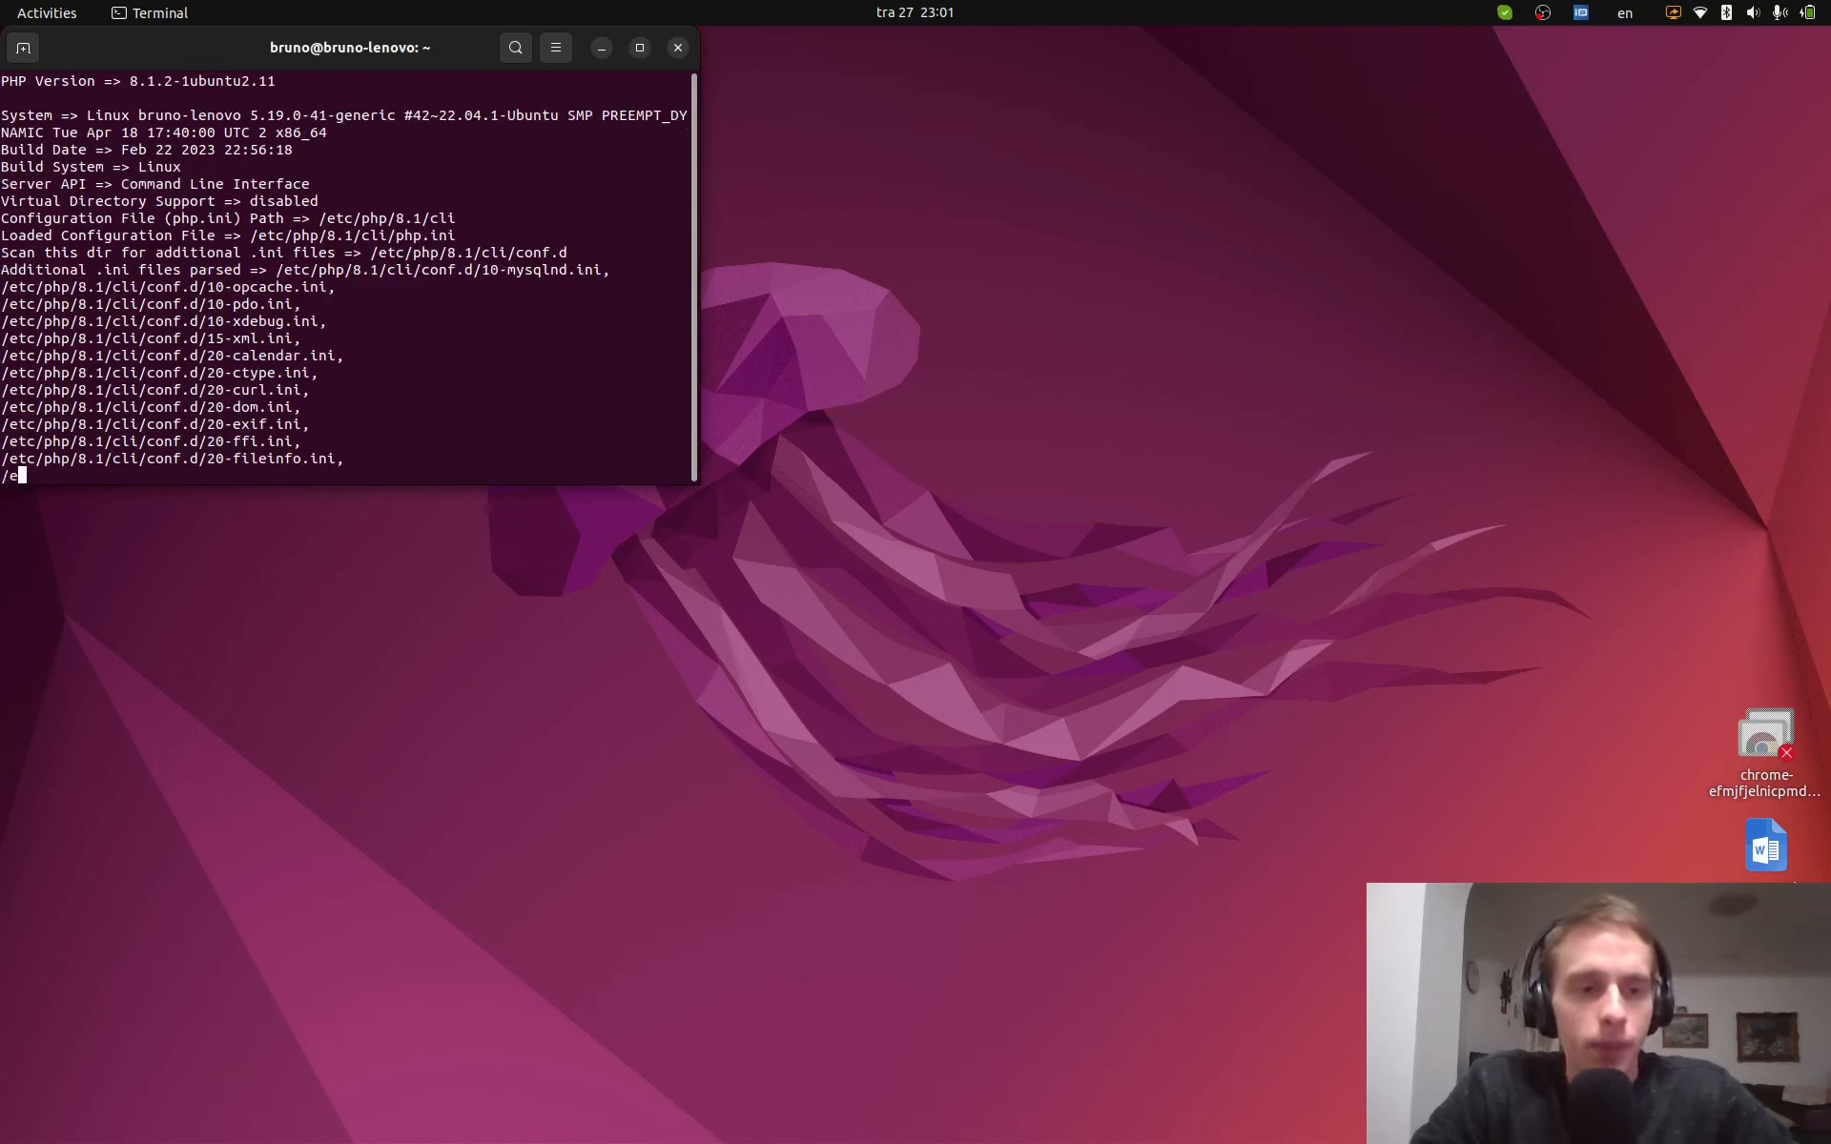
text(xtension_dir)
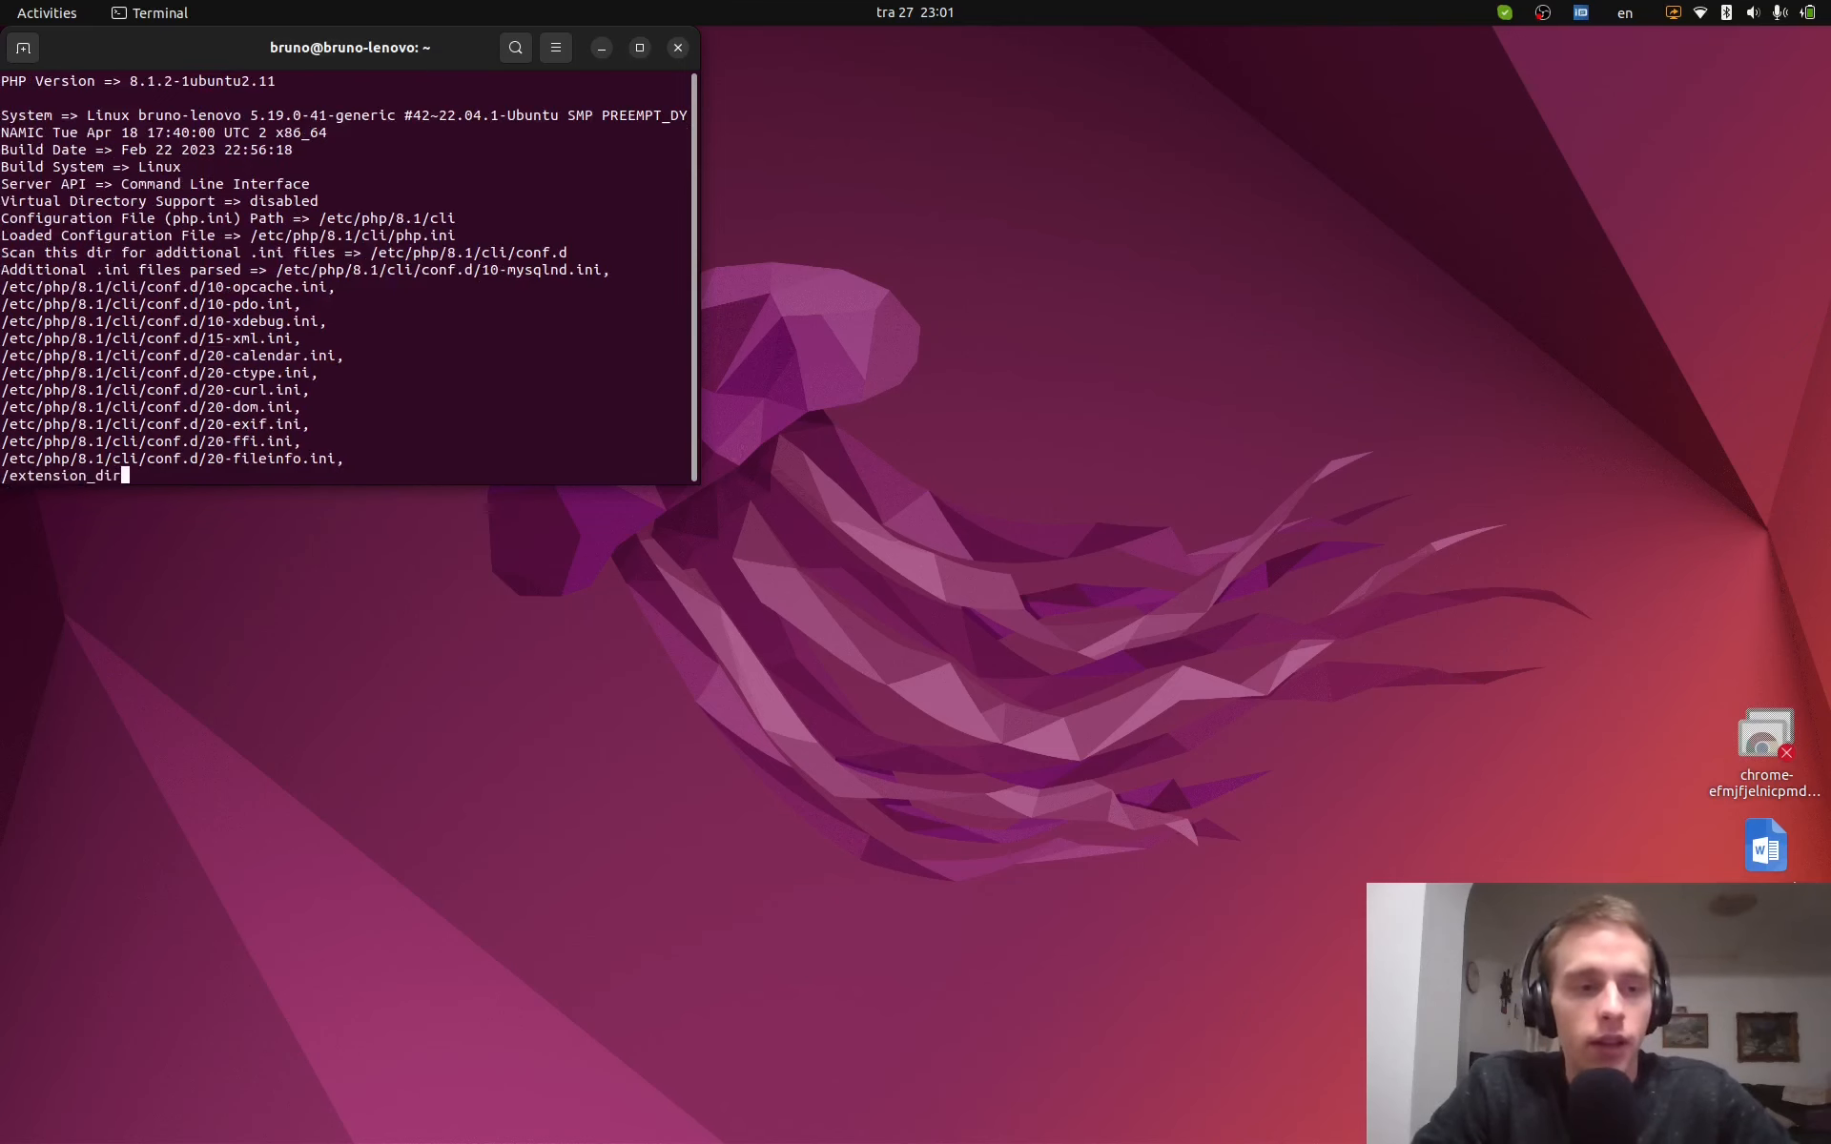
key(Return)
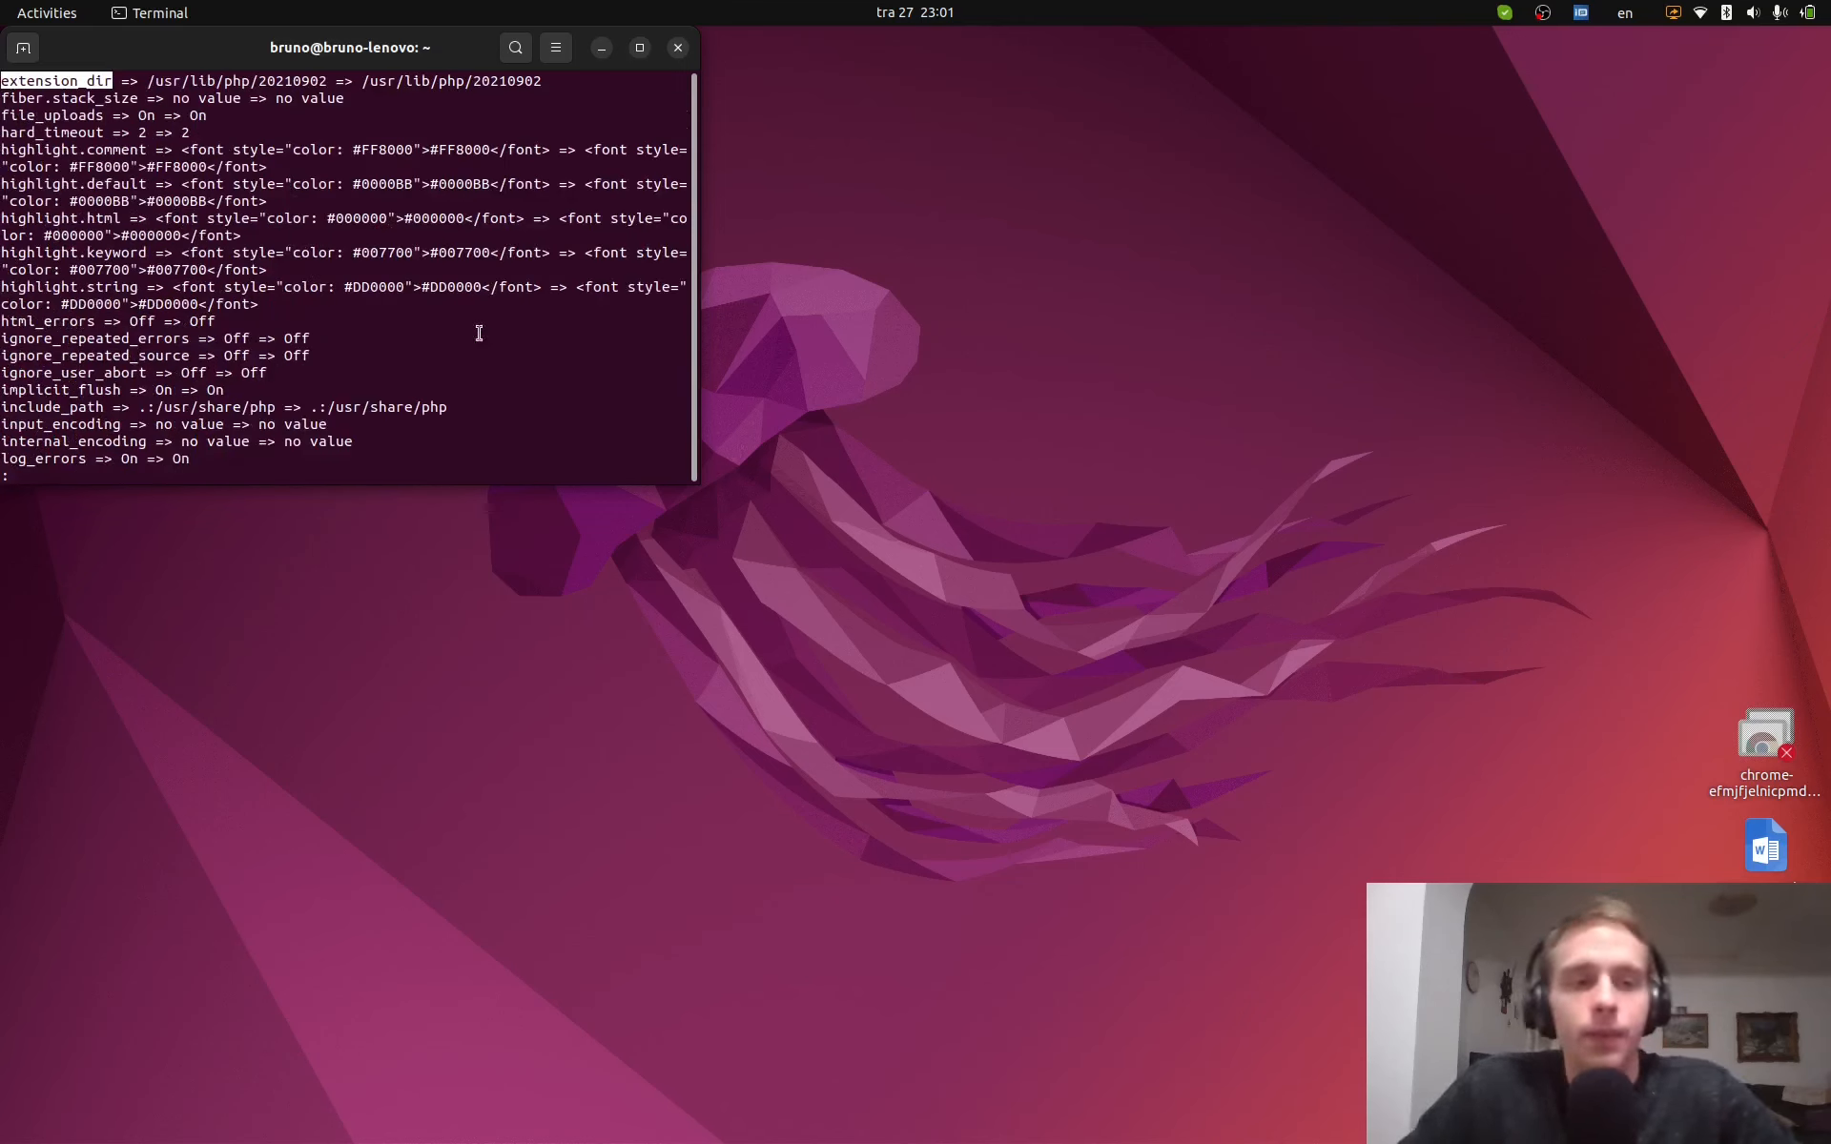
double_click(150, 82)
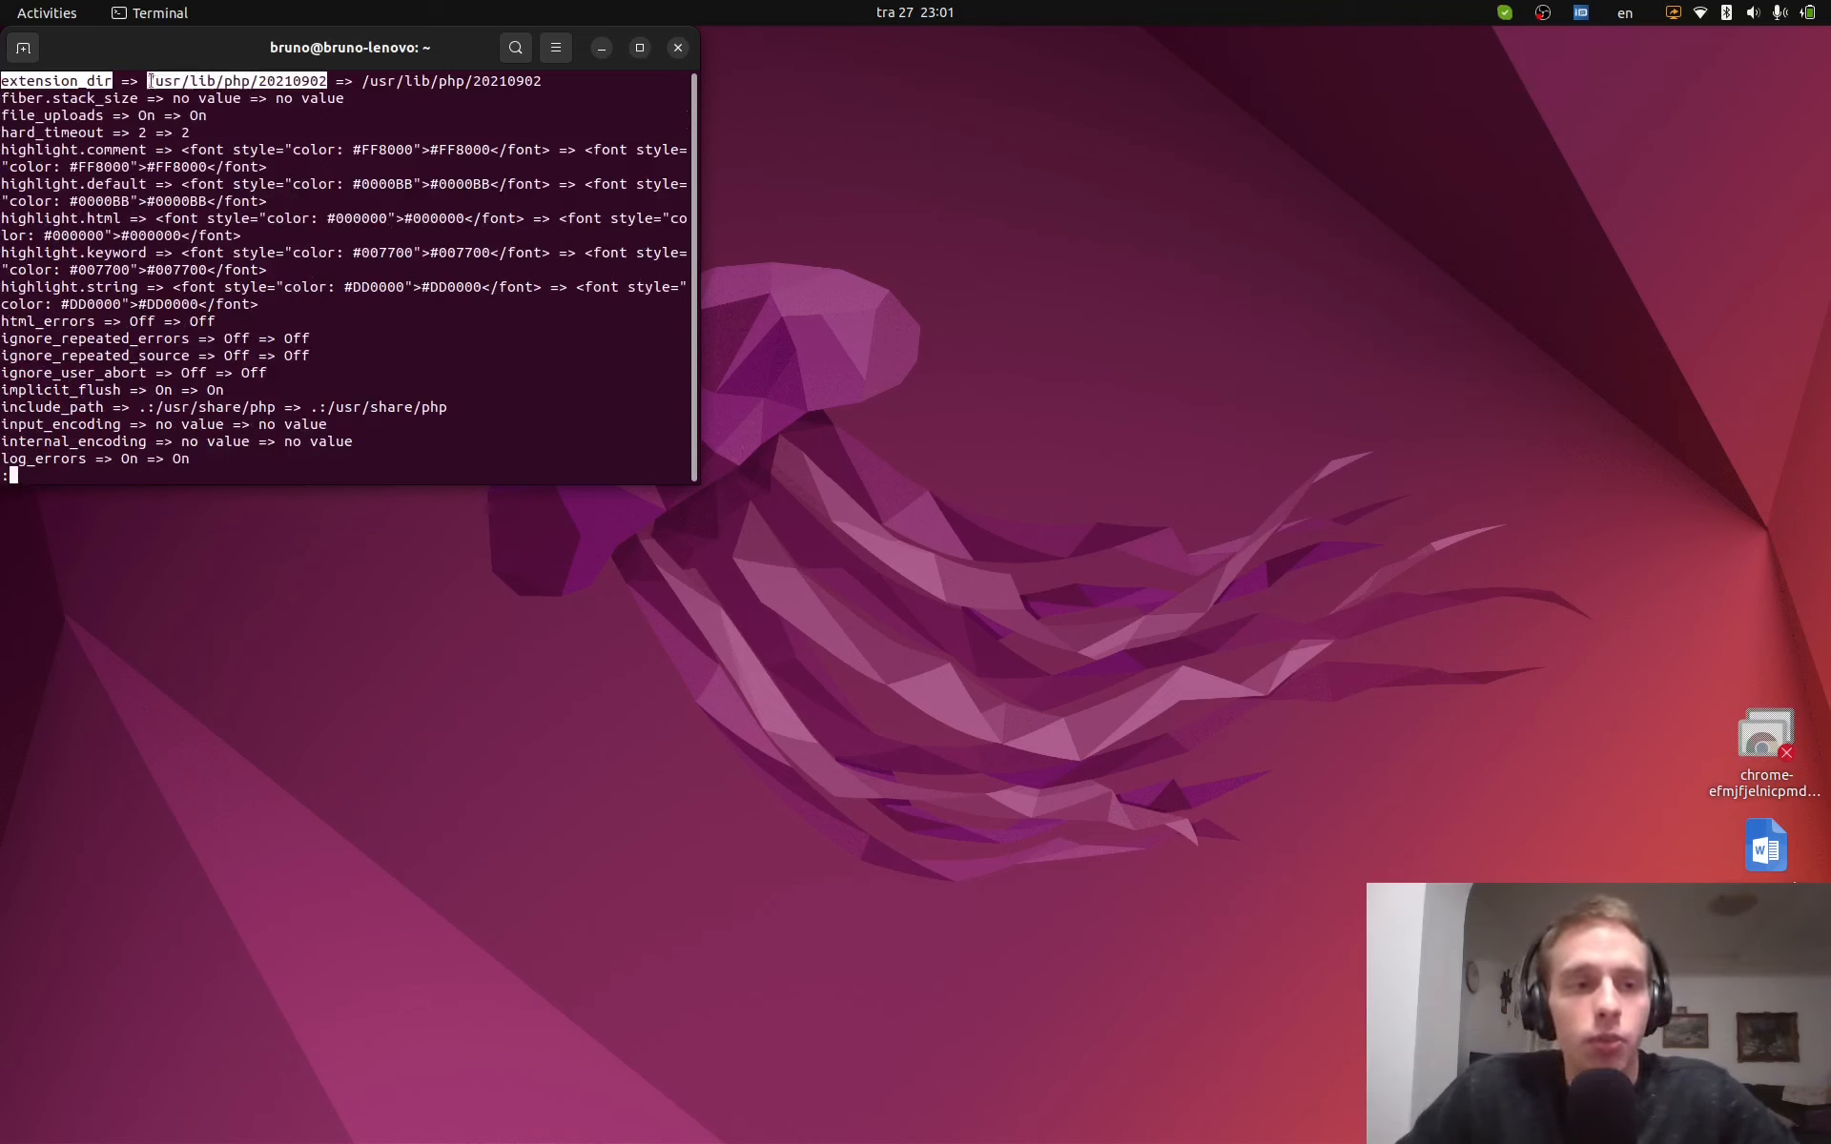
right_click(263, 85)
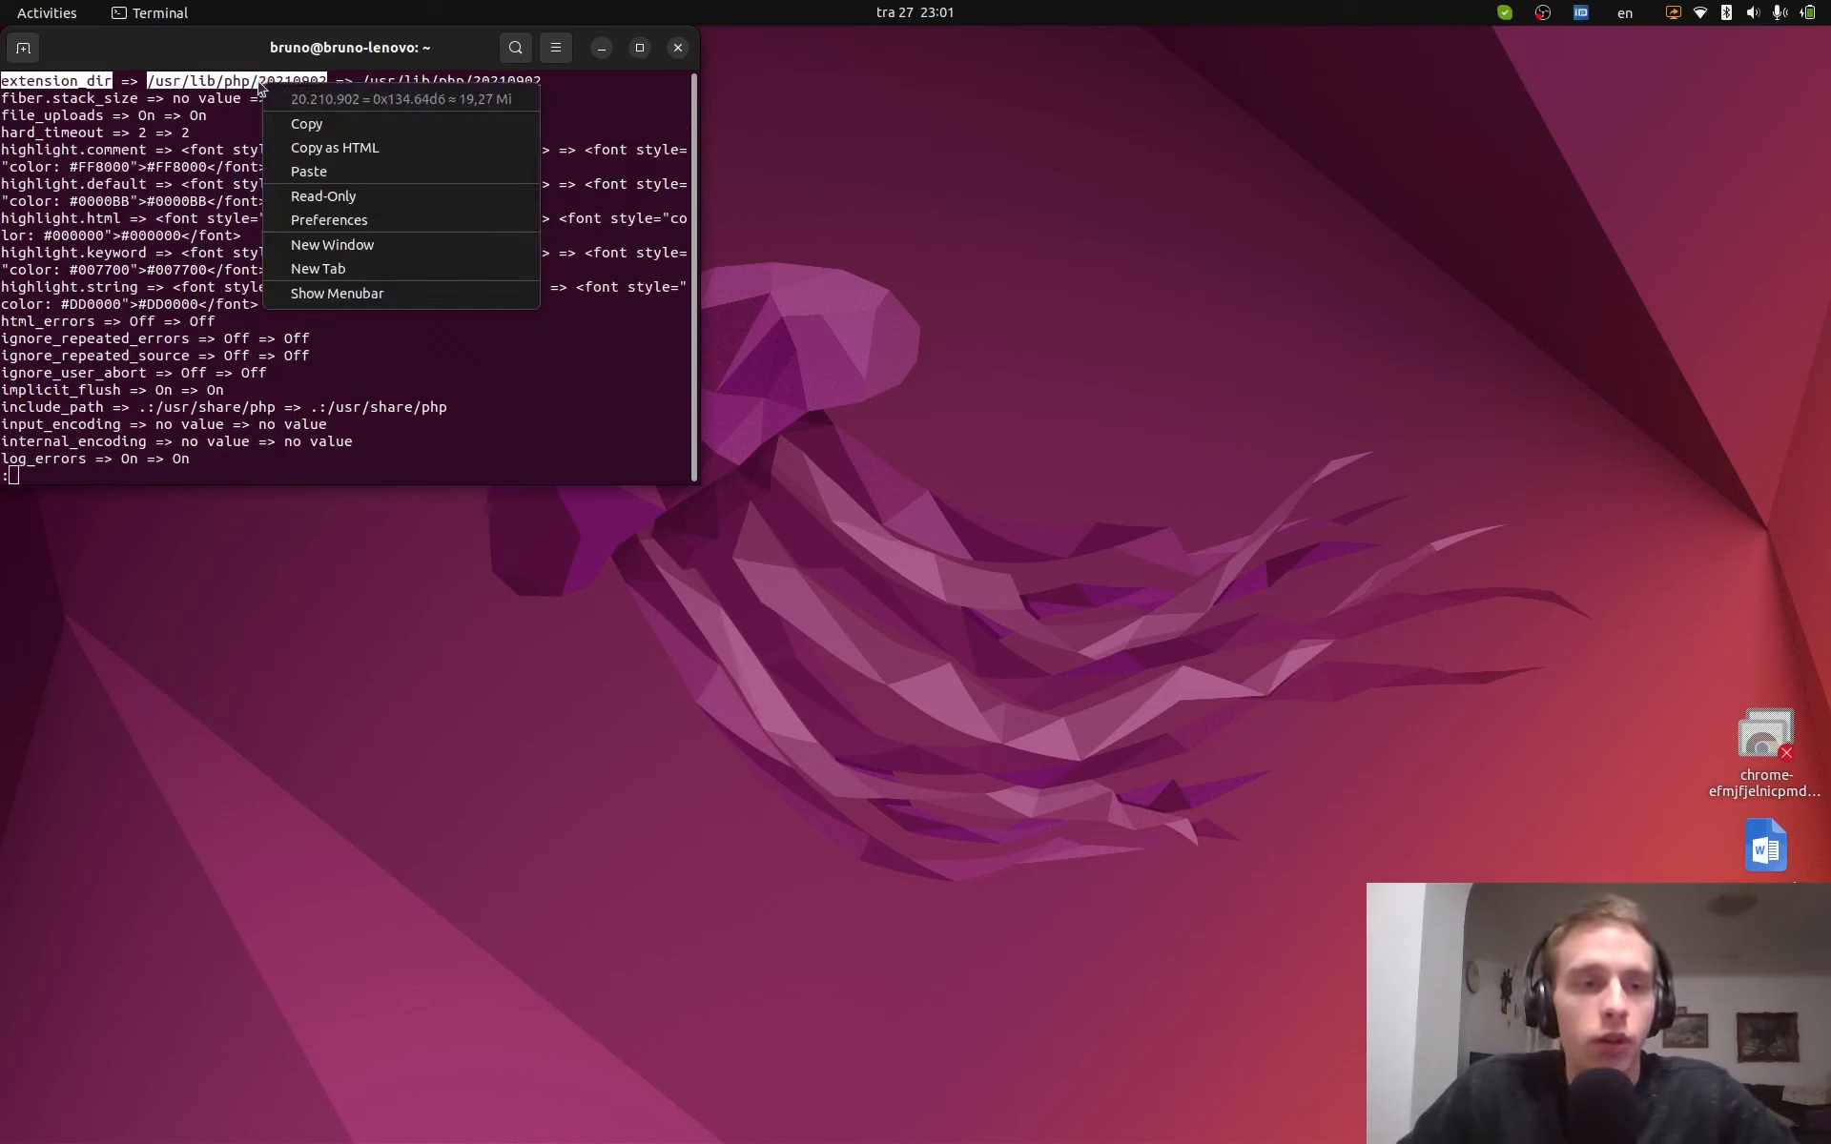
click(320, 122)
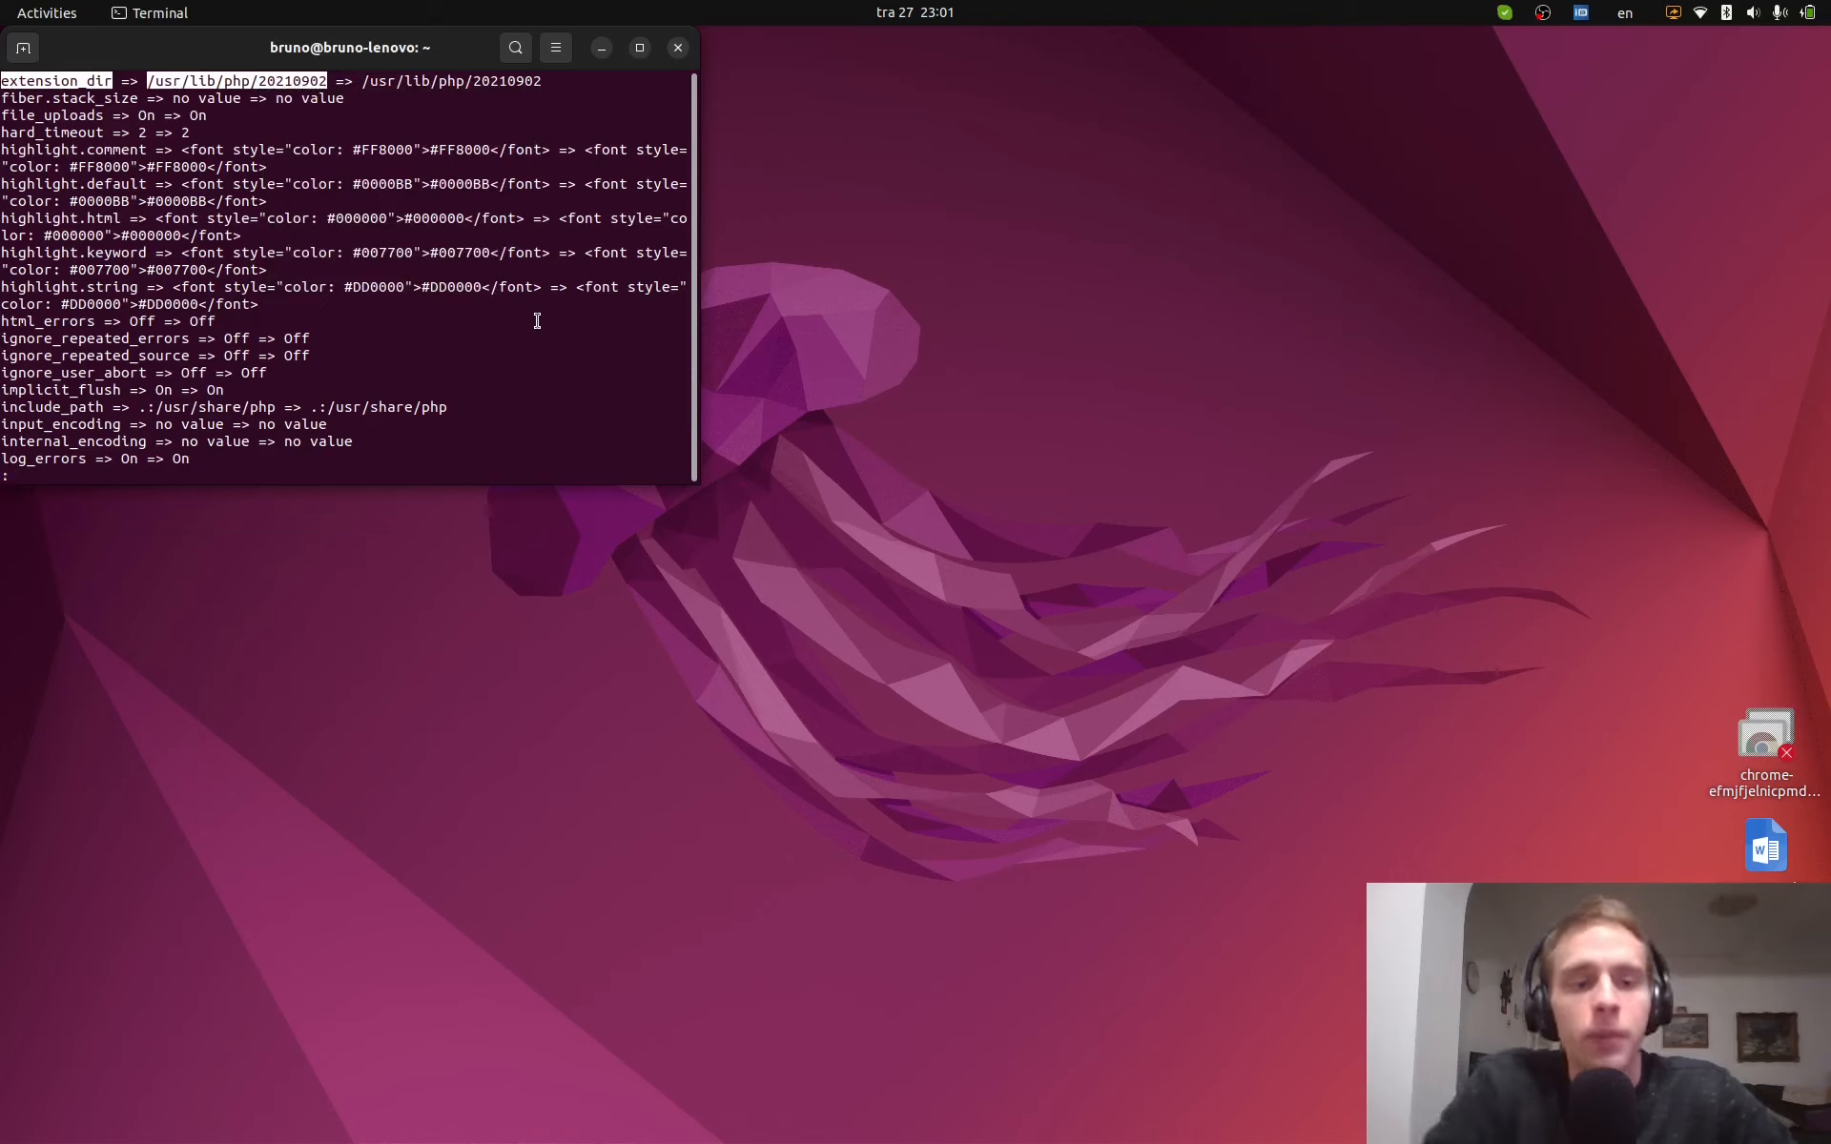
- List /usr/lib/php/20210902 with ls -al and confirm blackfire.so is present
text(q)
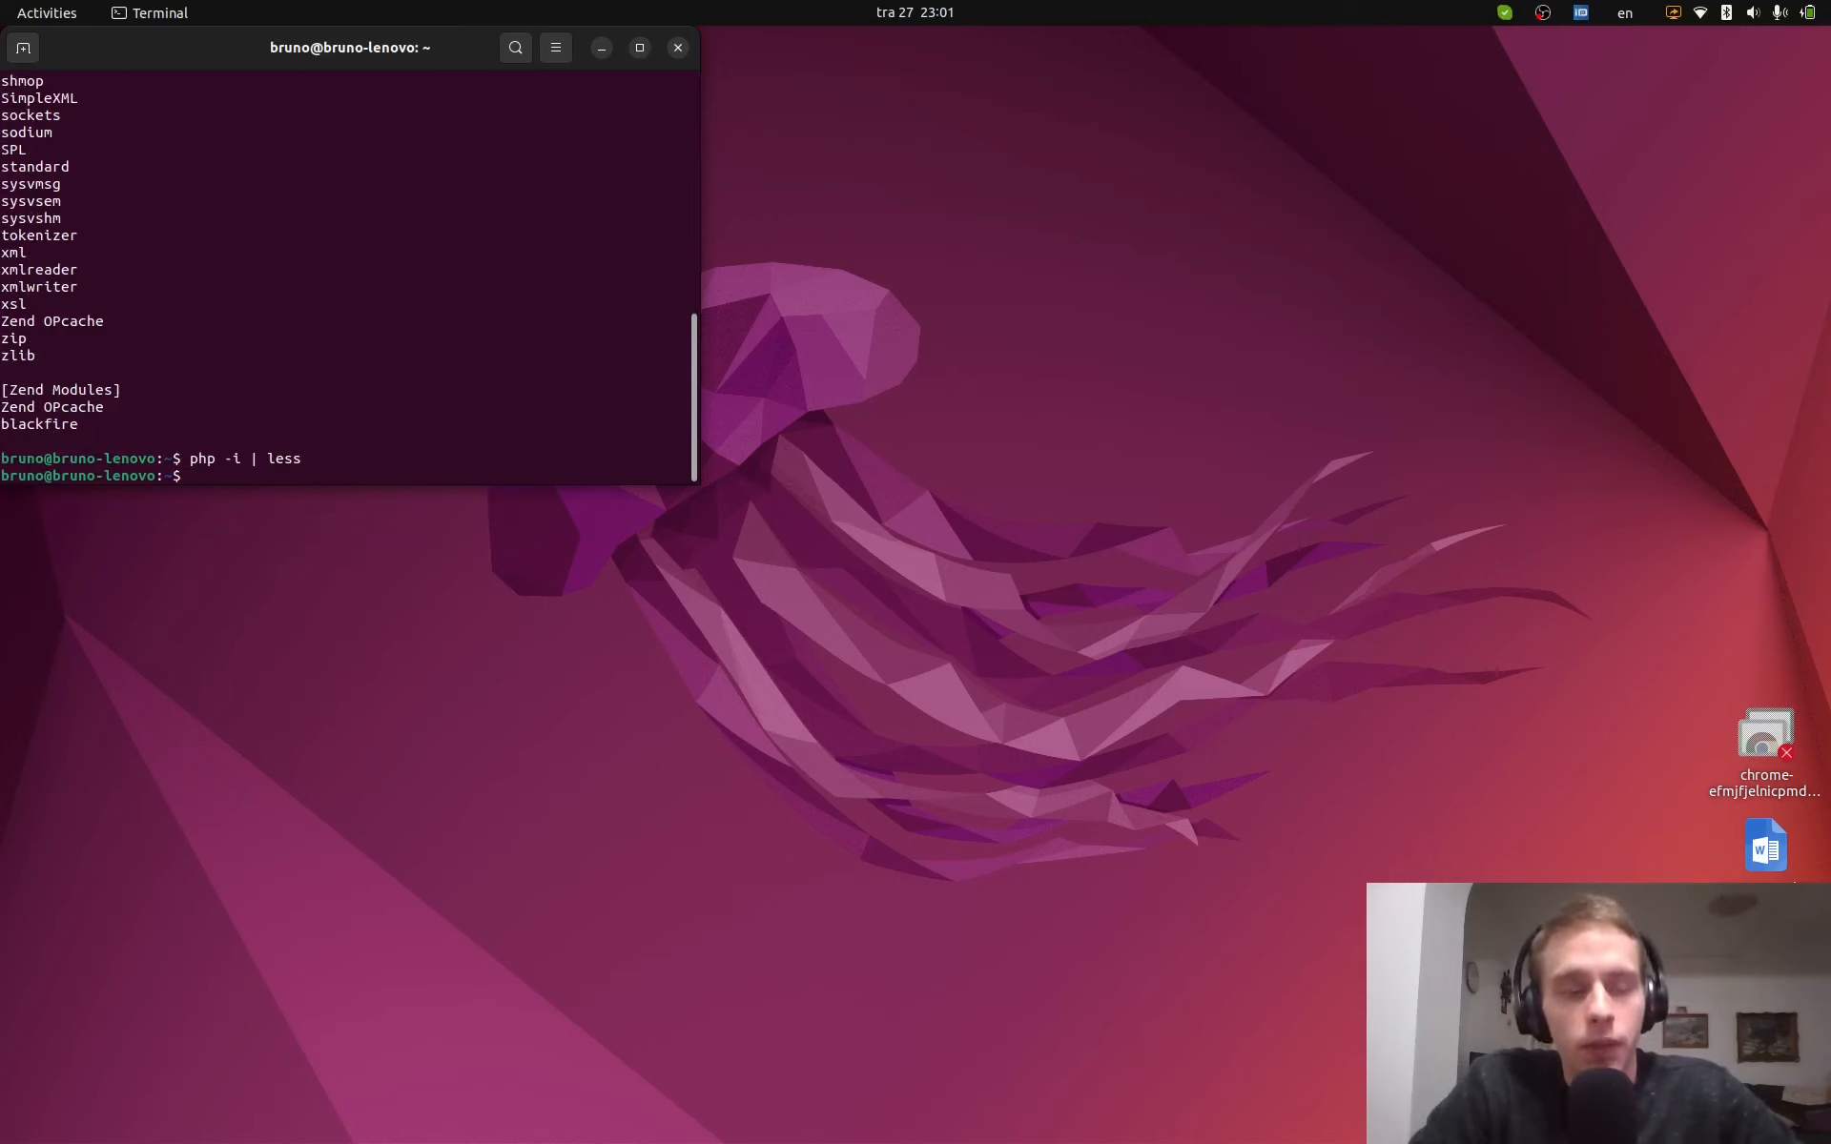
text(ls -al)
key(ctrl+shift+v)
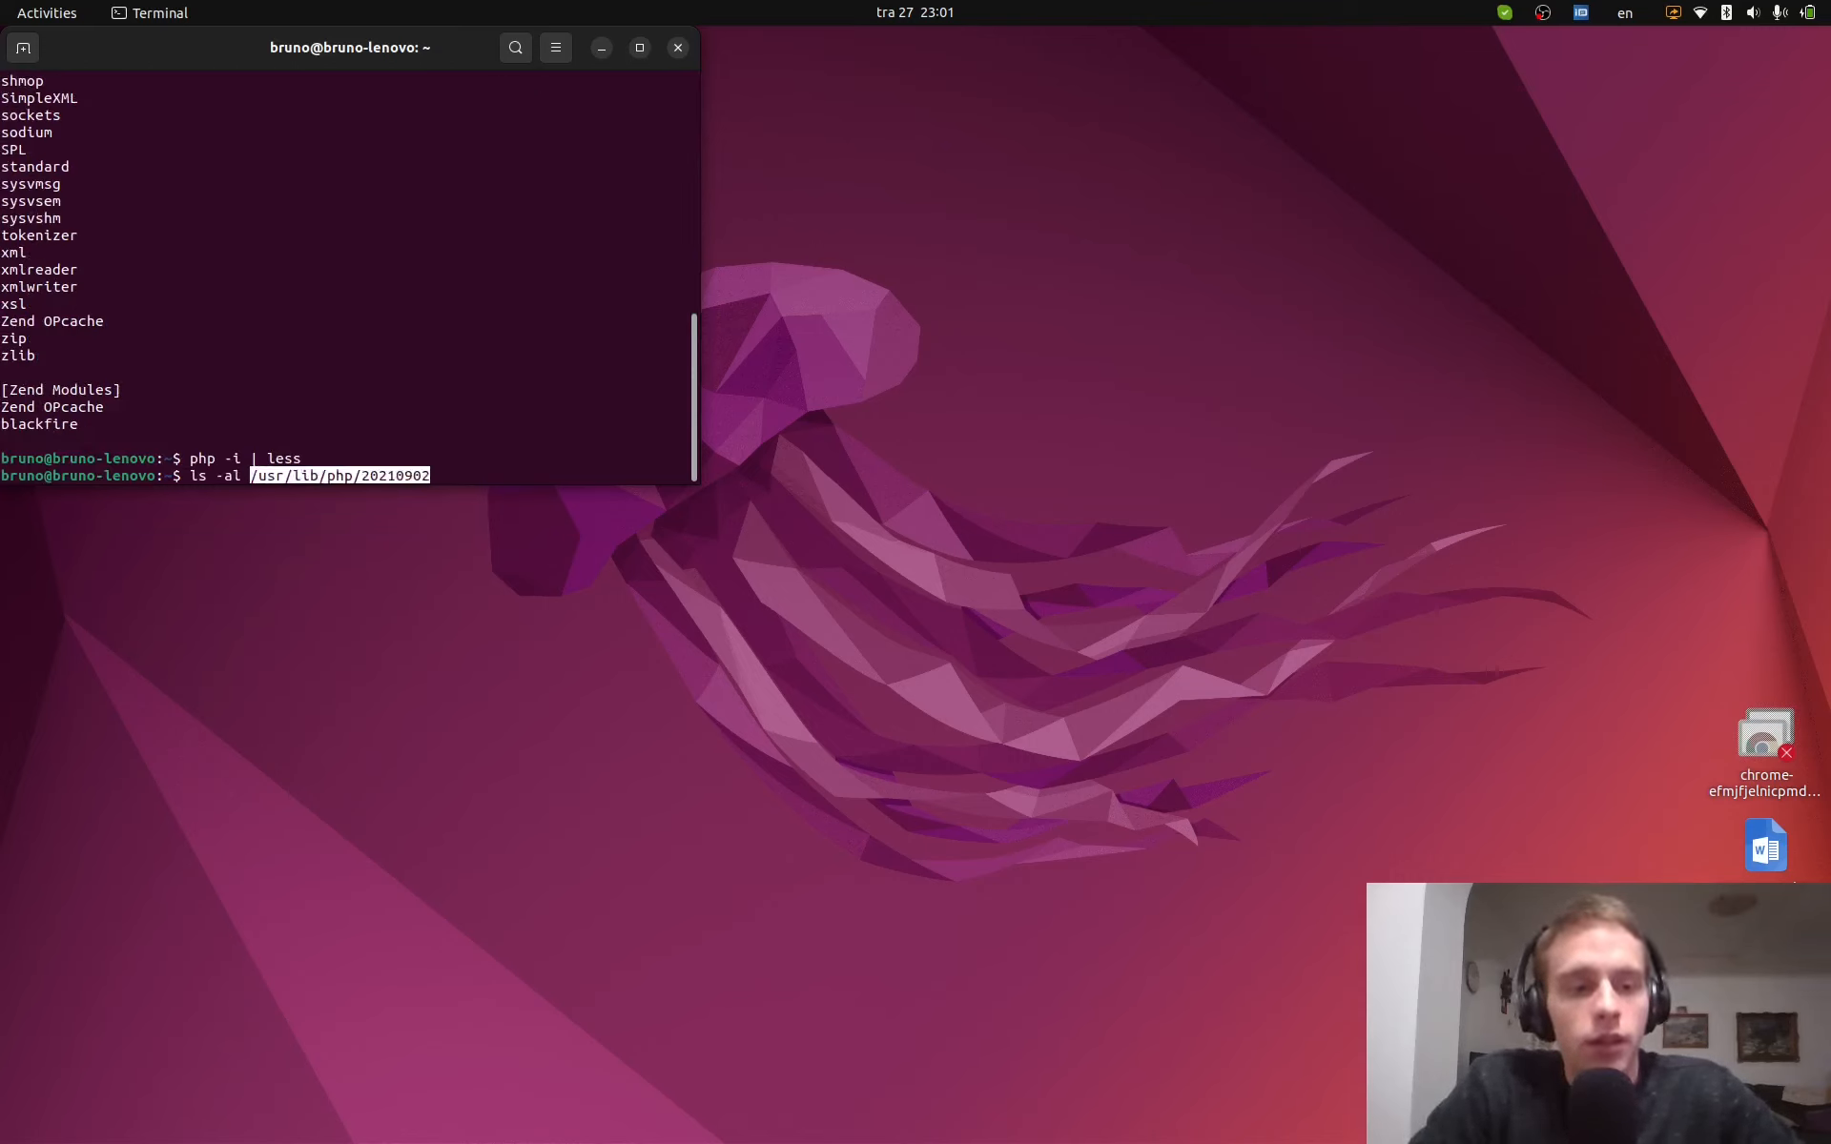
key(Return)
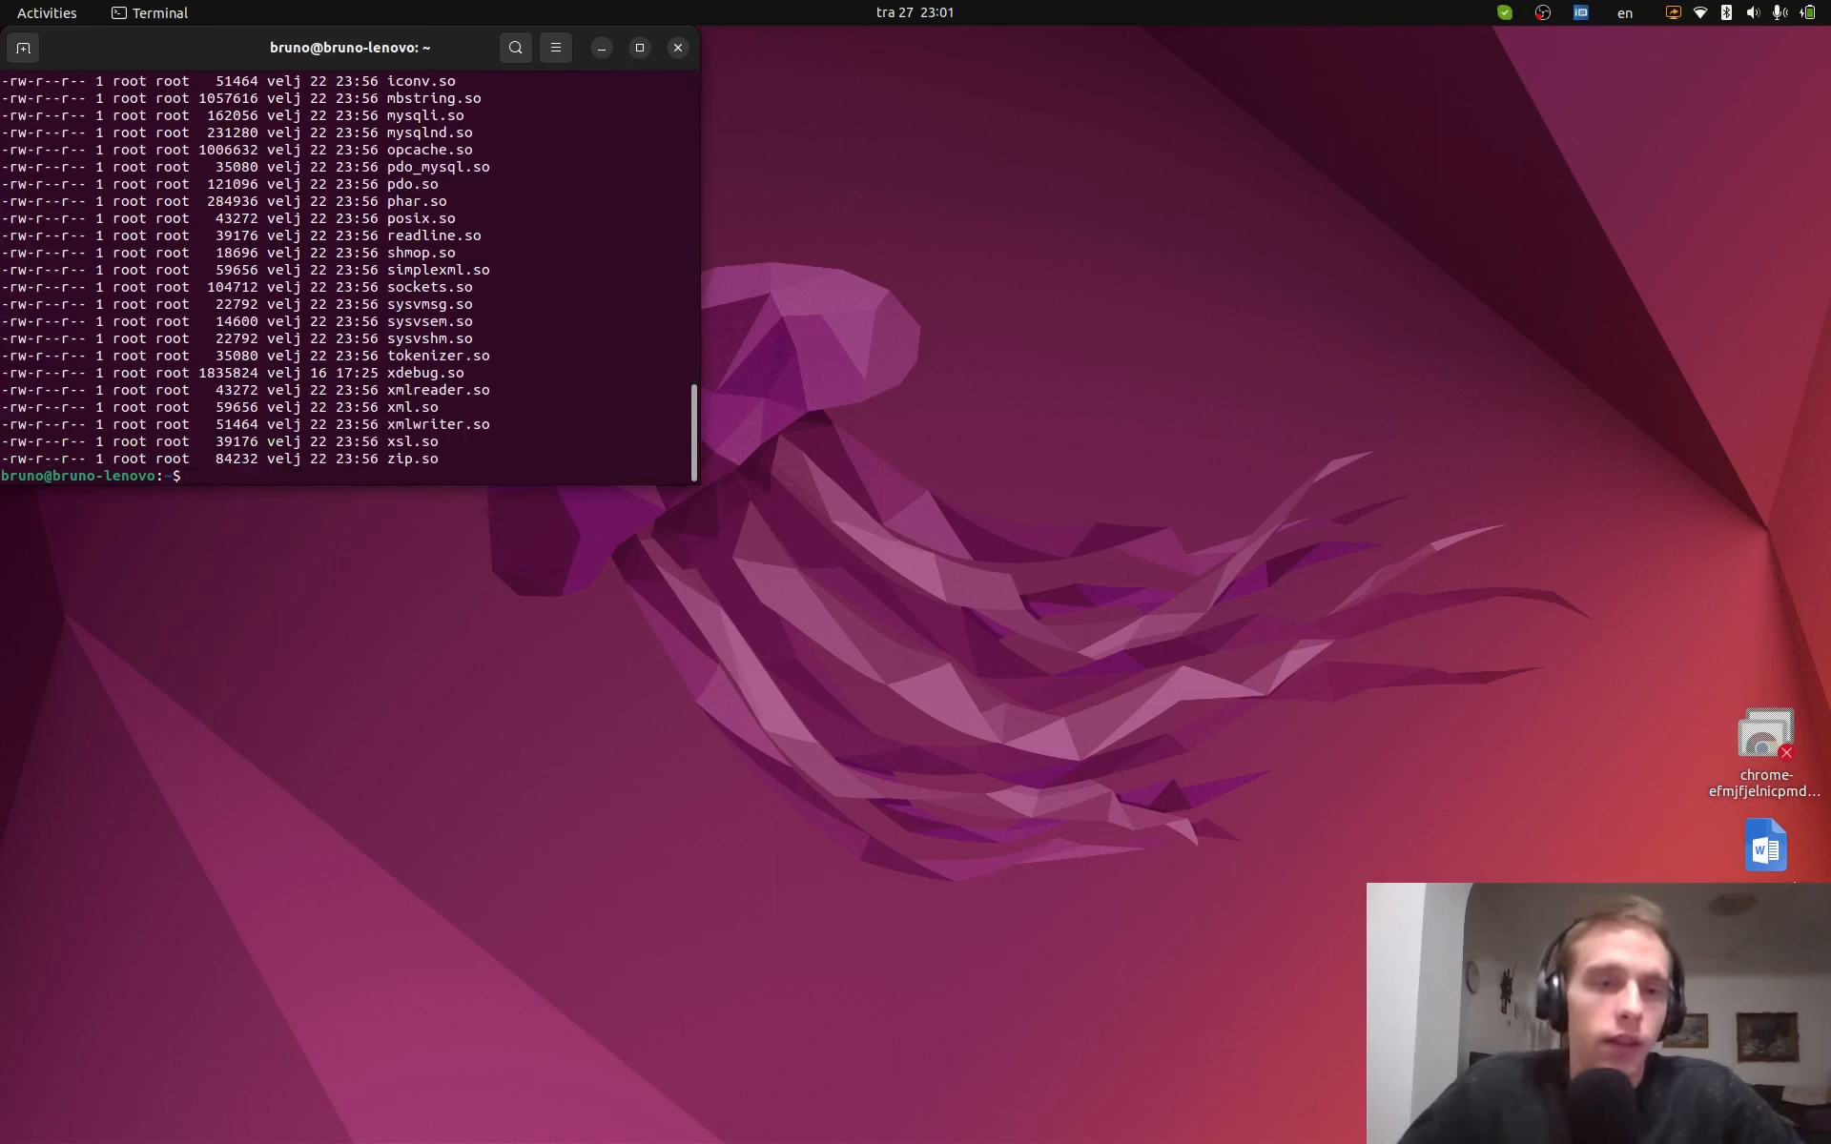
scroll(419, 429, up, 6)
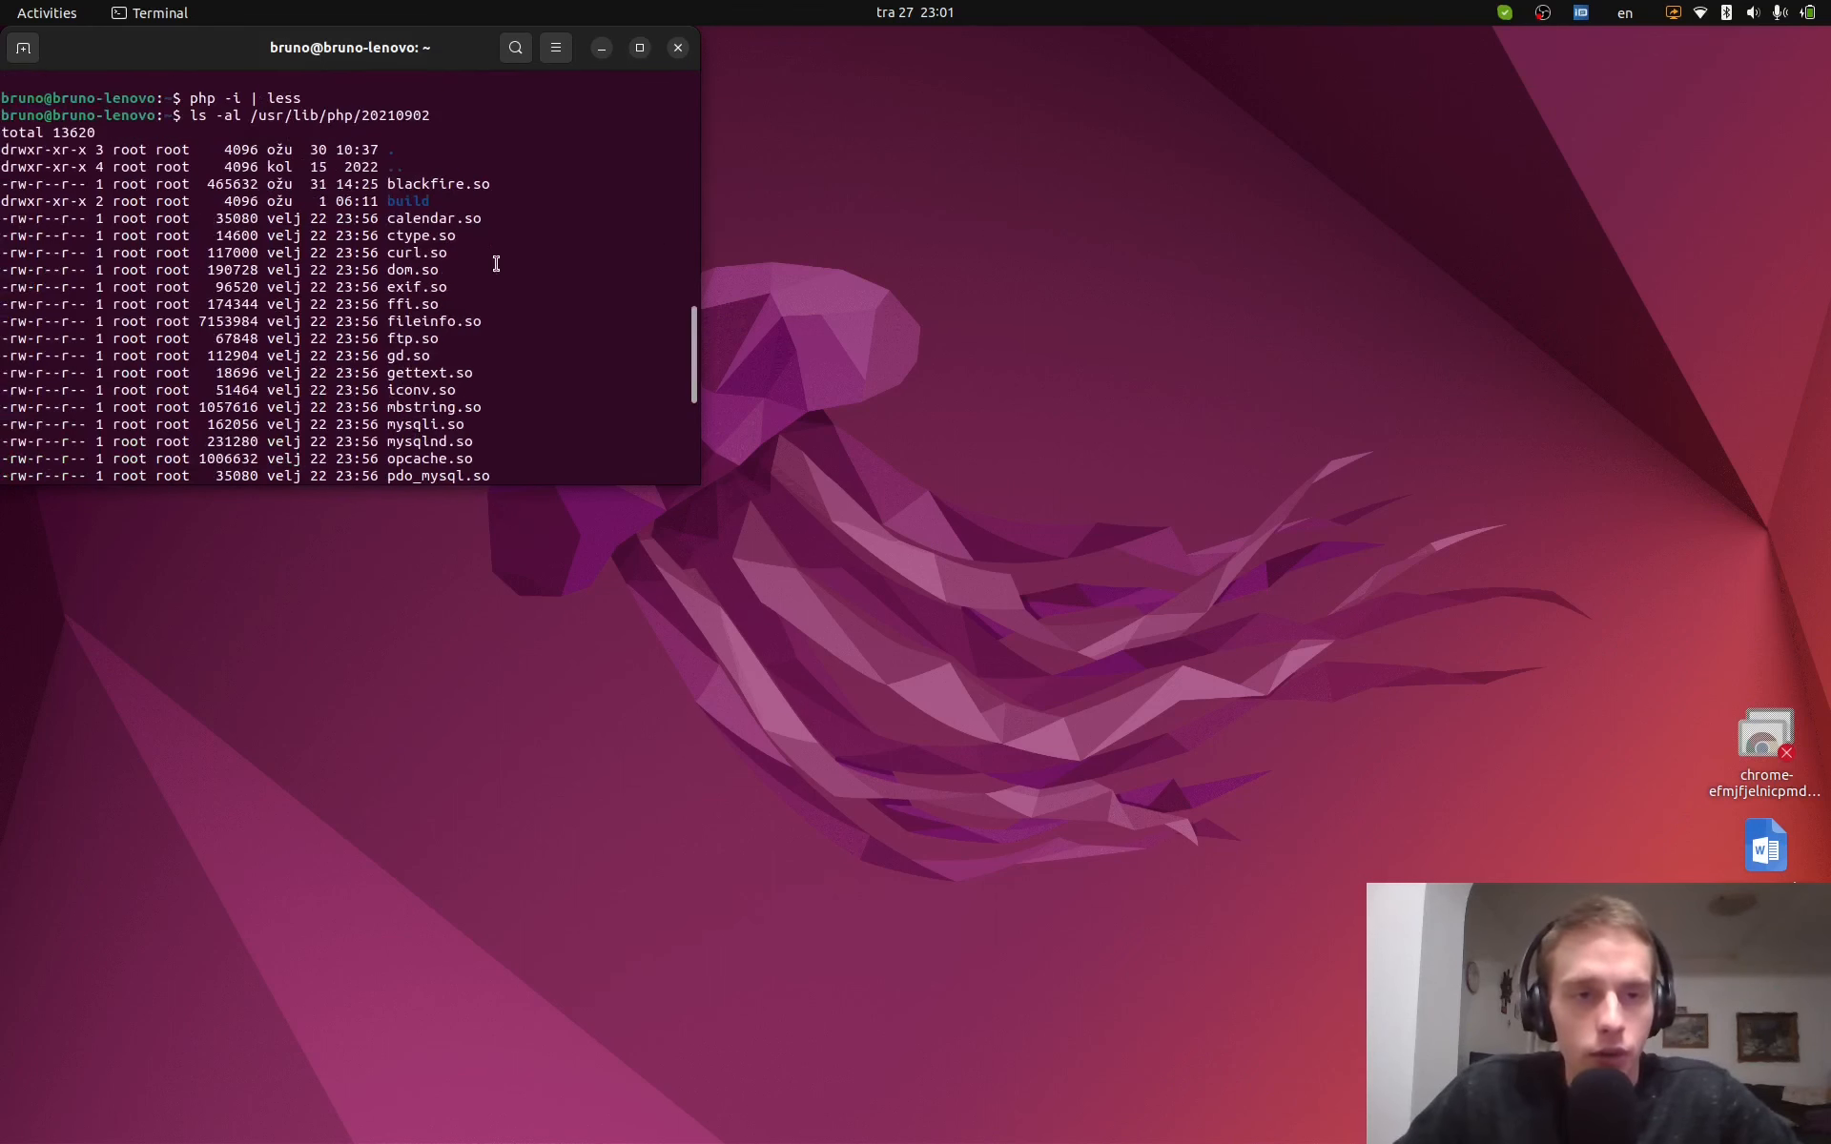
double_click(415, 186)
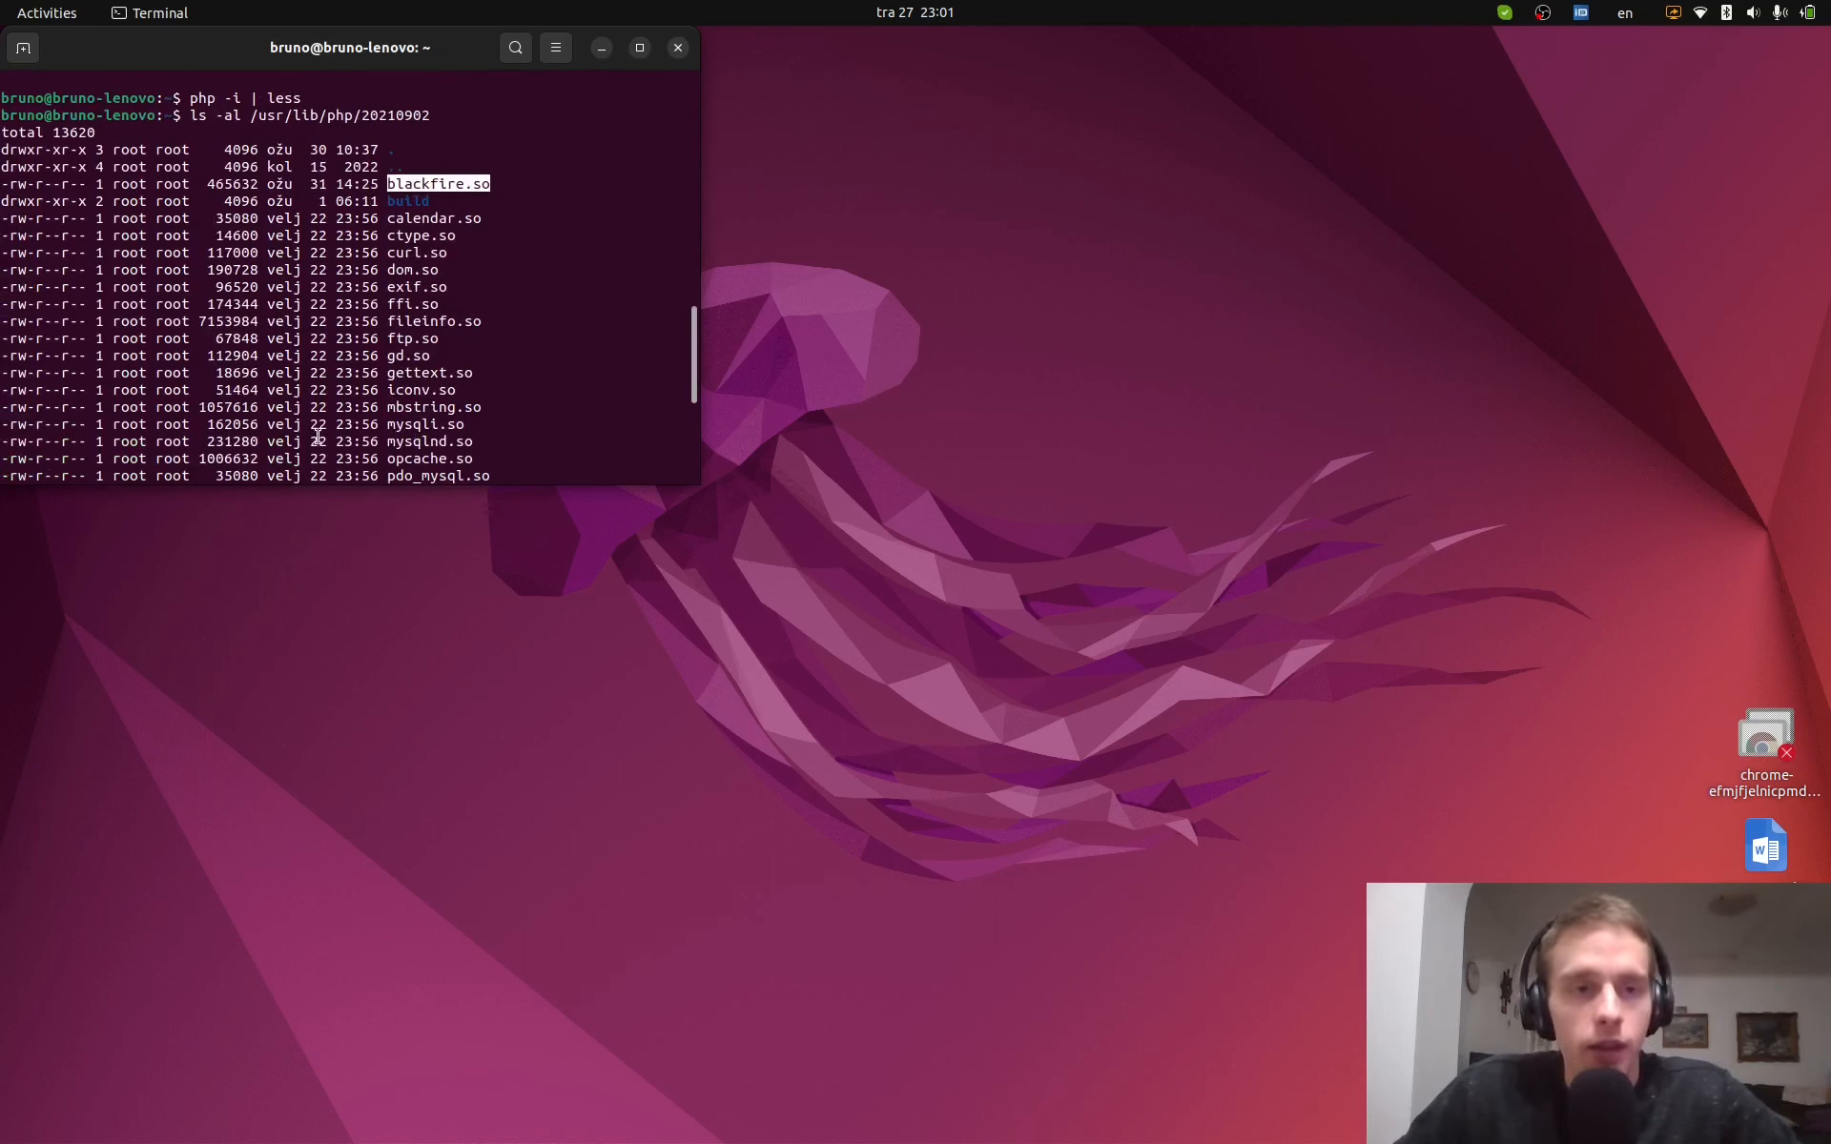
click(254, 116)
- Set BLACKFIRE_PATH to /usr/lib/php/20210902/blackfire.so
drag(254, 117, 455, 117)
key(super+c)
scroll(486, 151, down, 6)
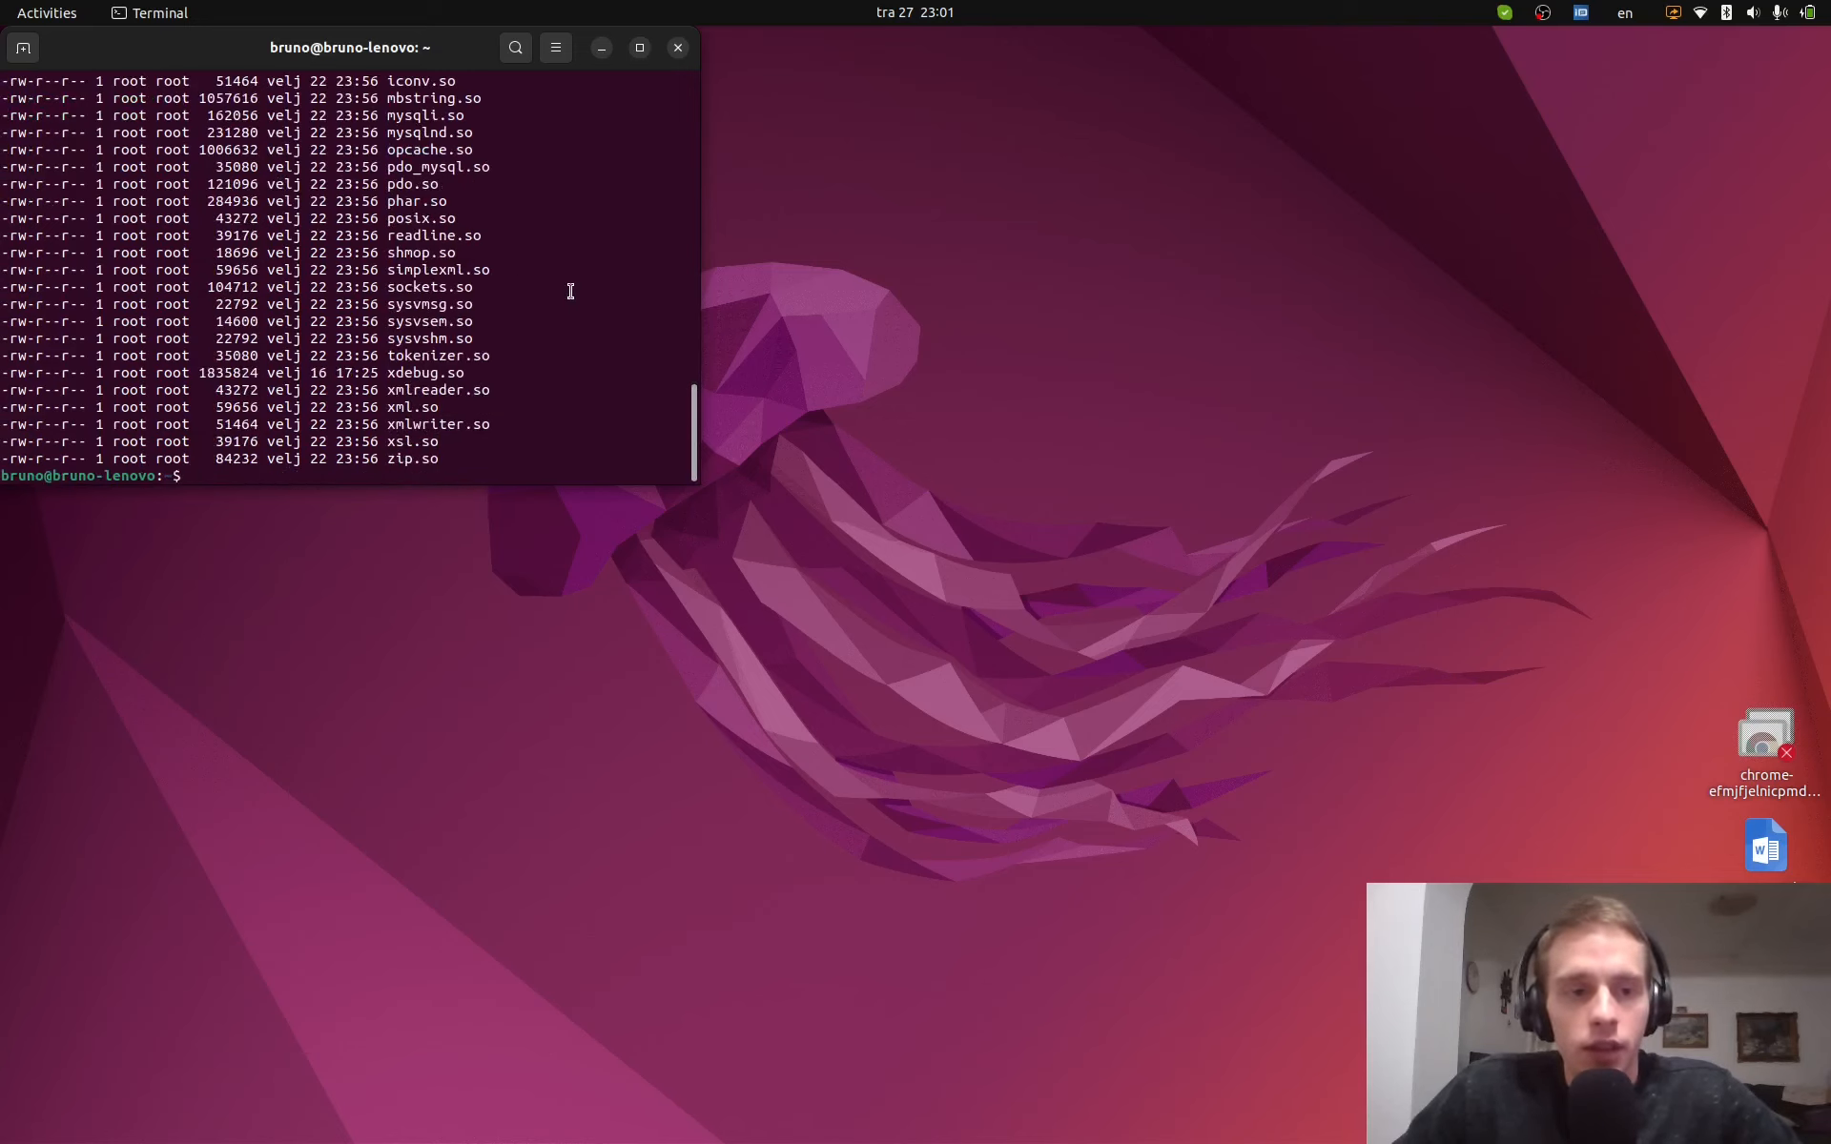
middle_click(570, 291)
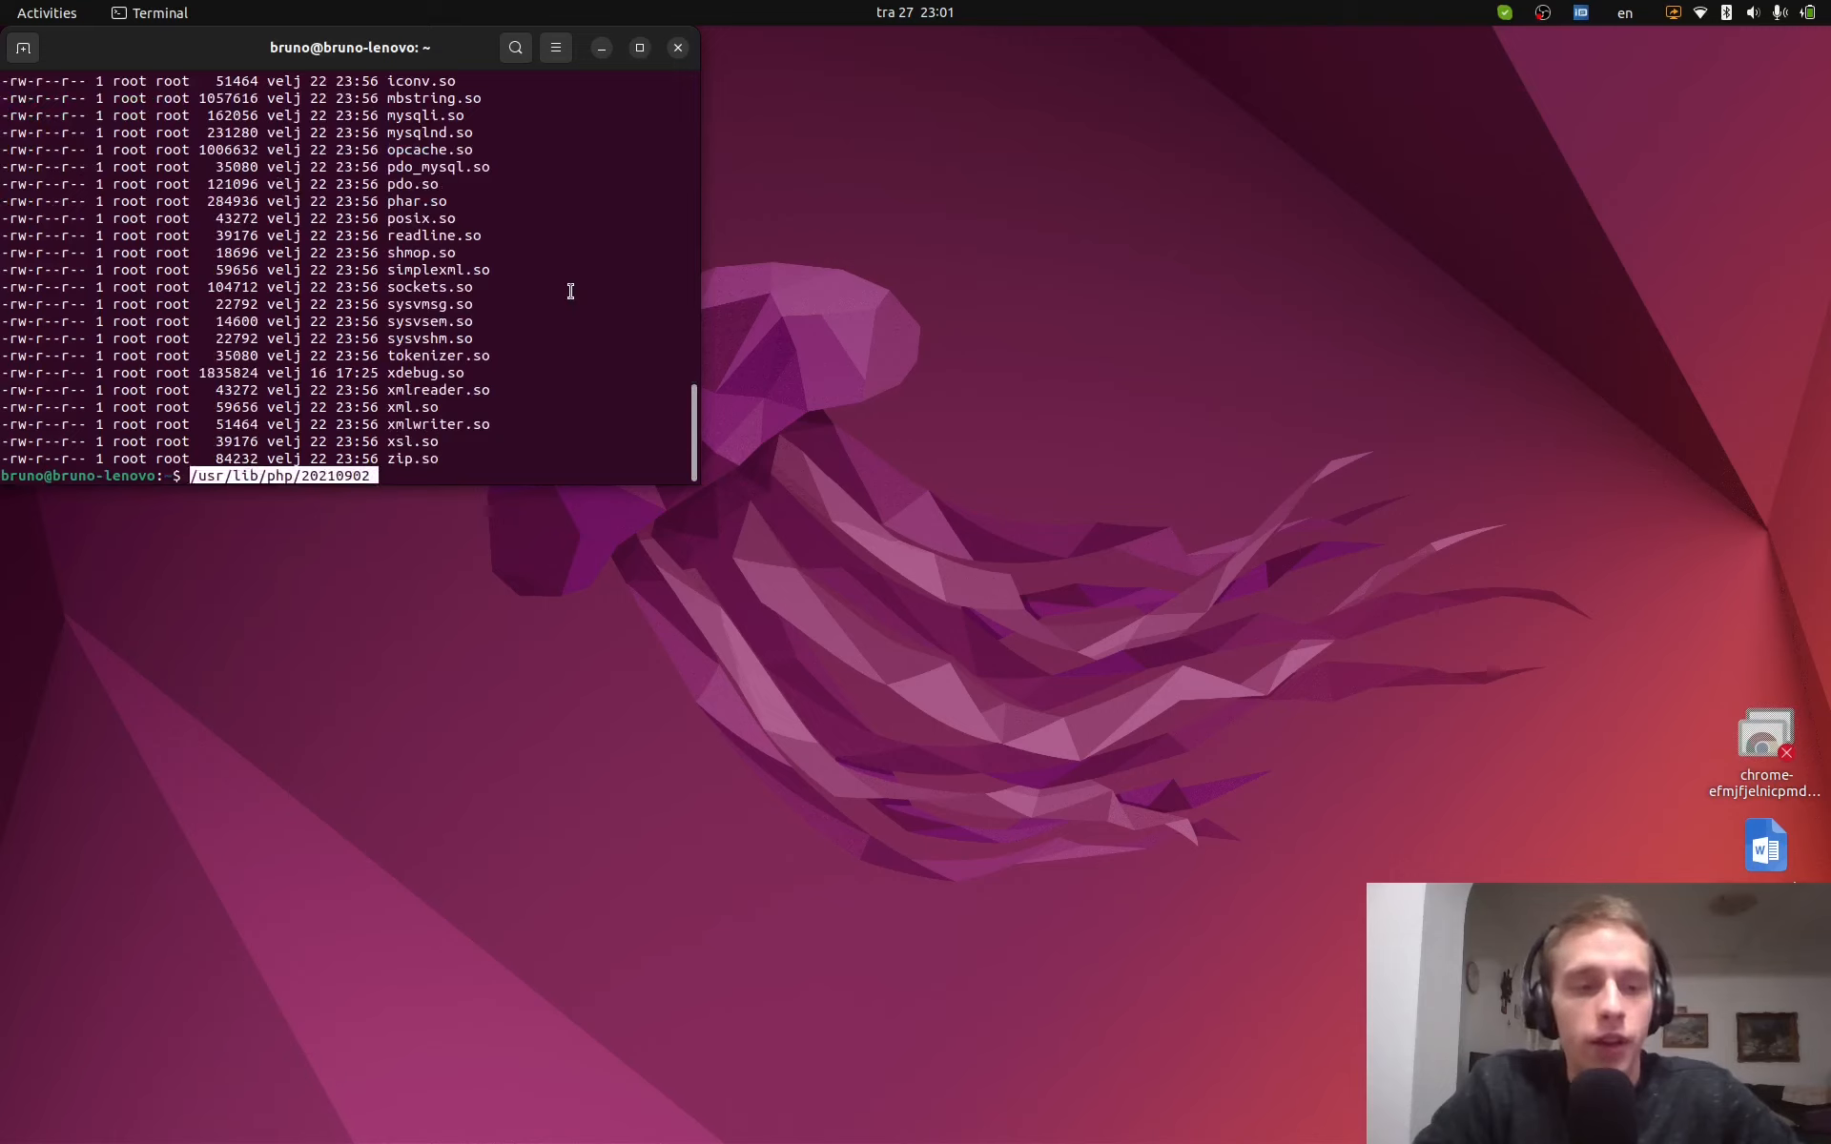
text(/blackfire.so)
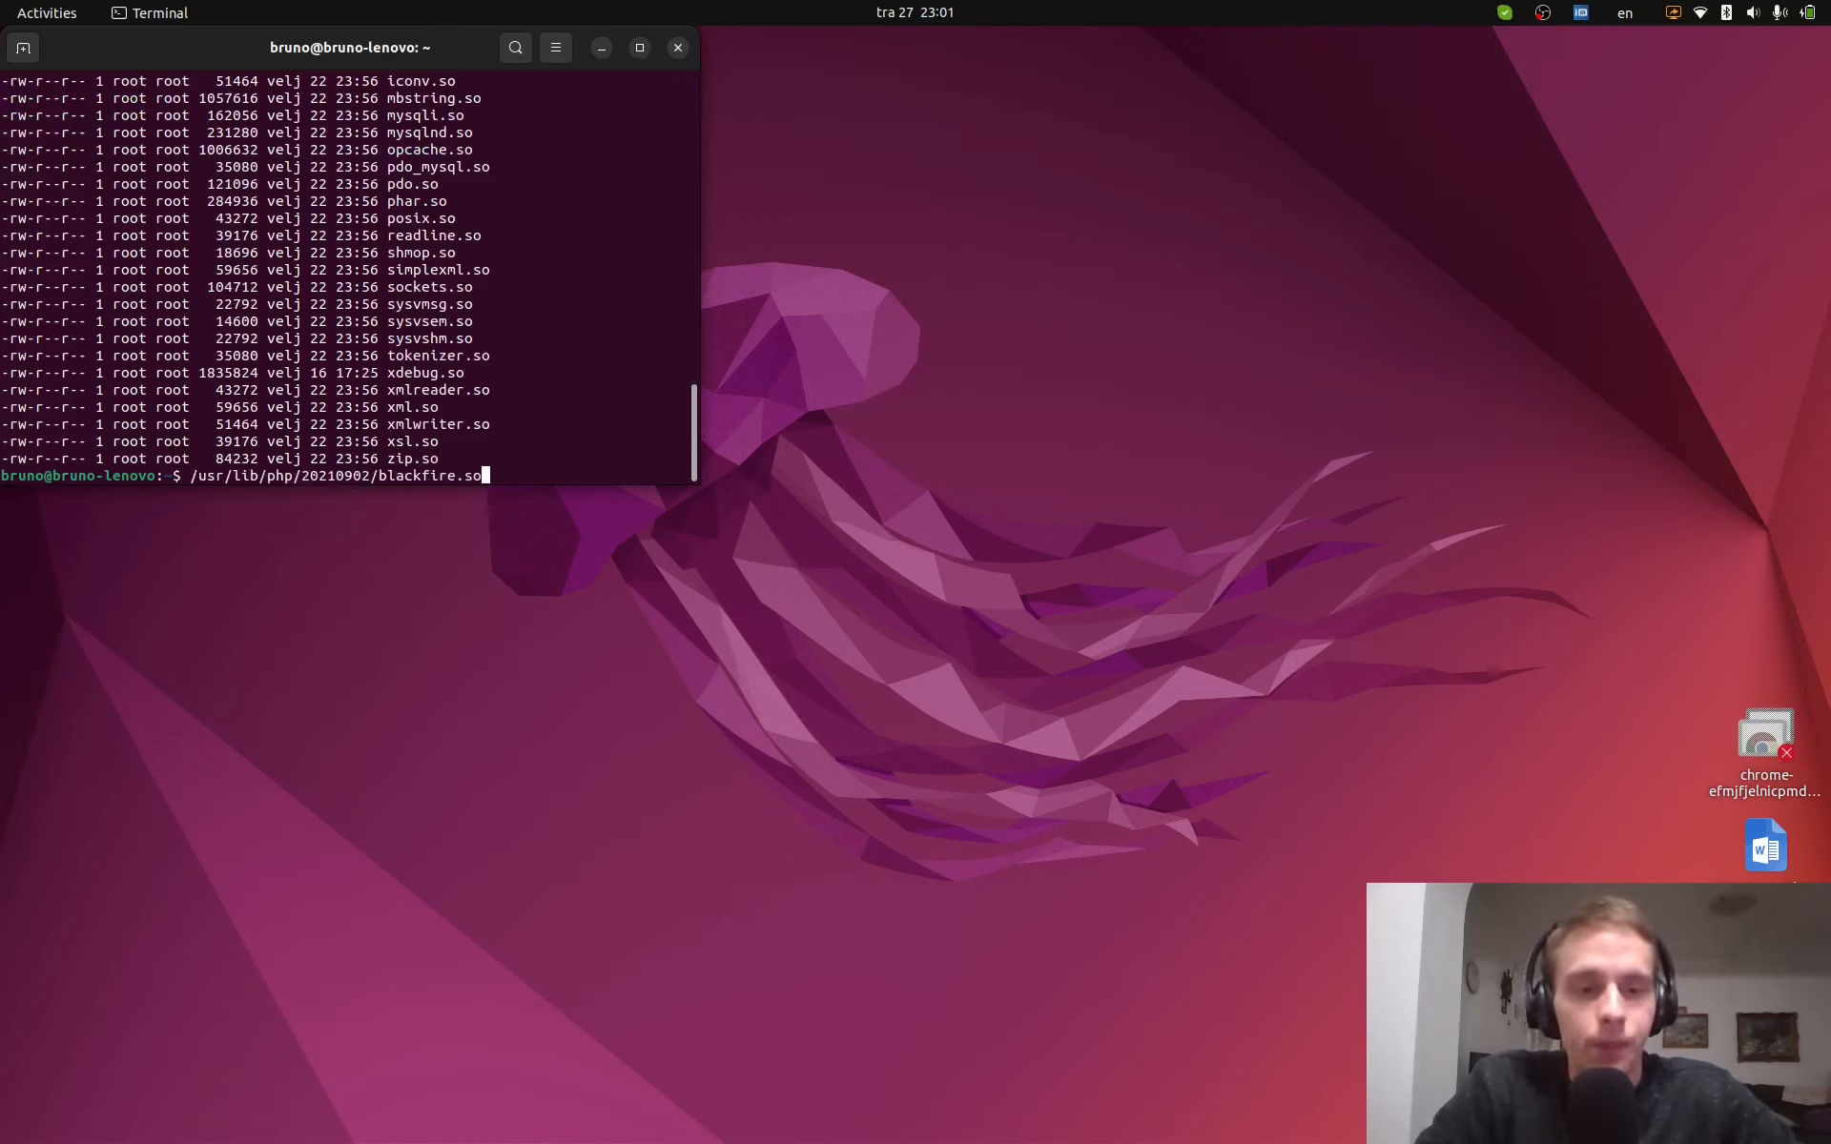
key(Home)
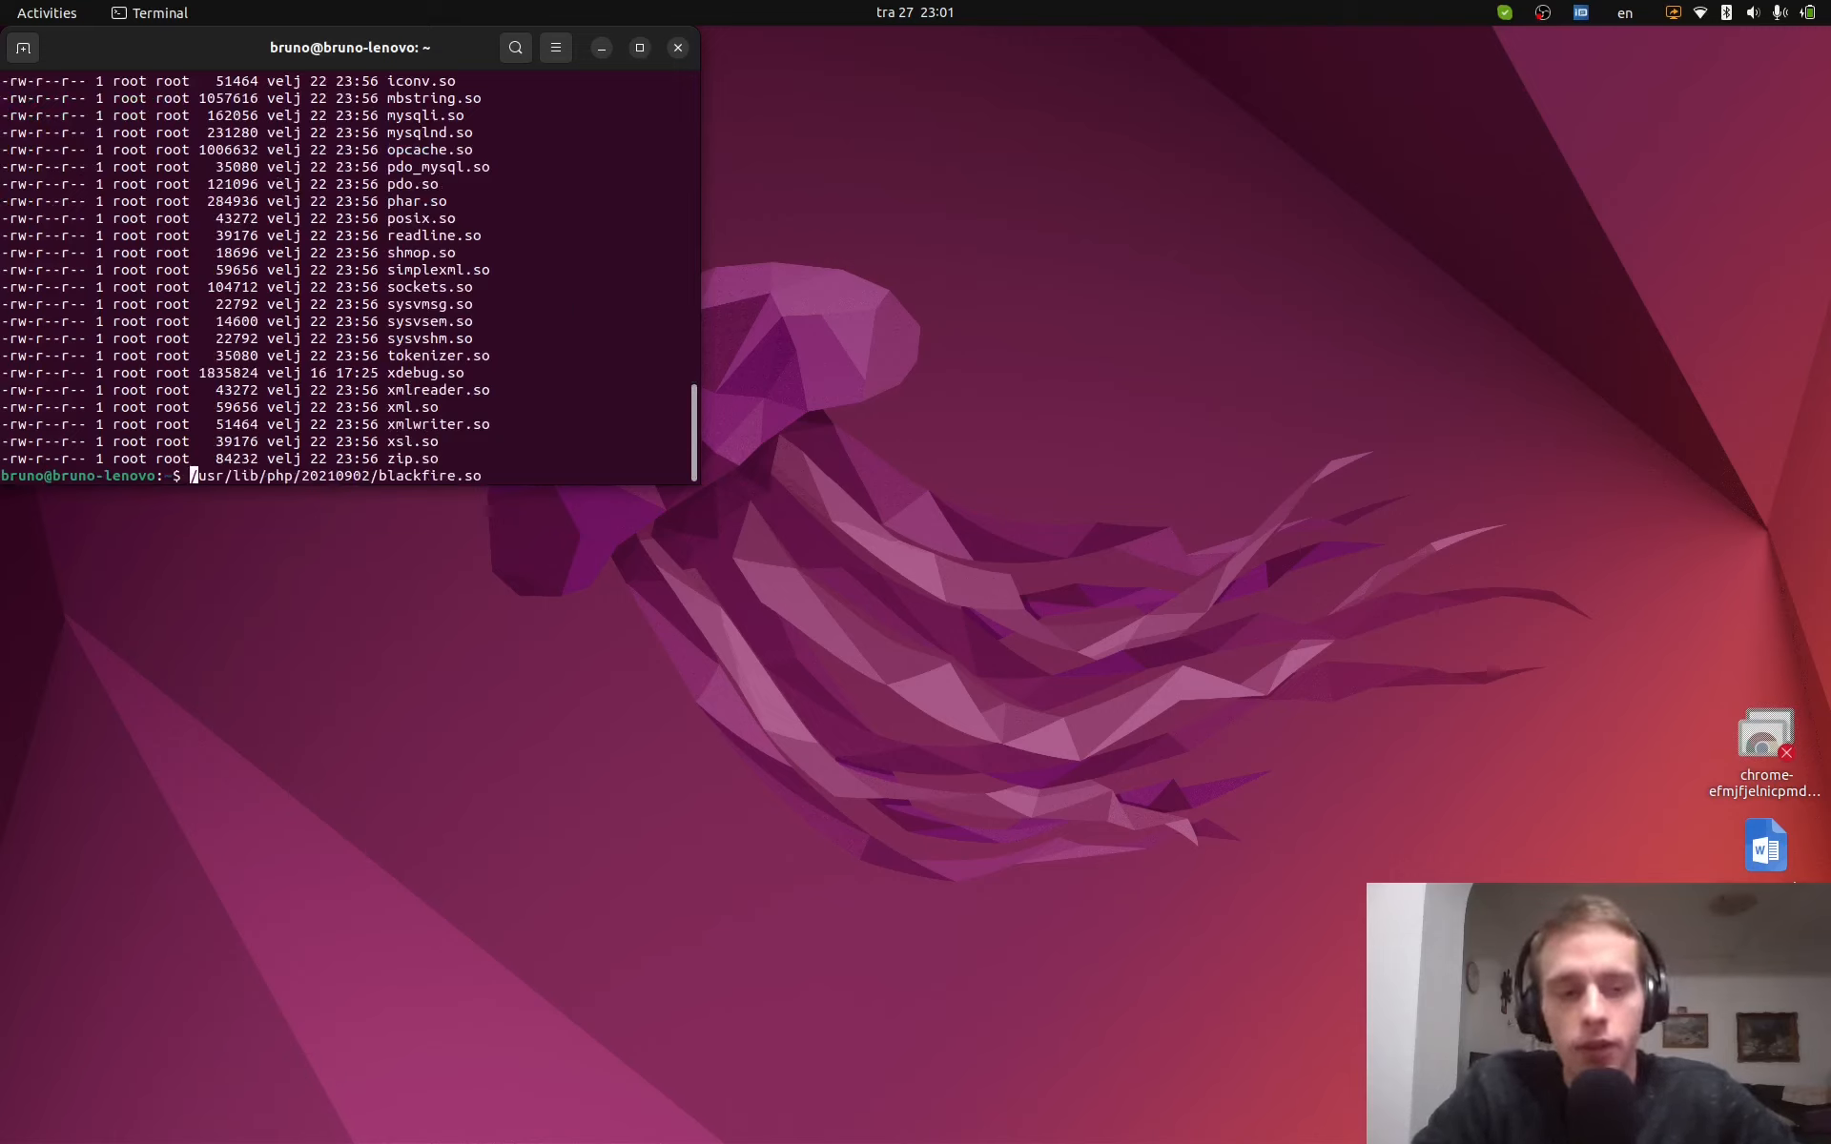
text(BLACKFIRE_PATH)
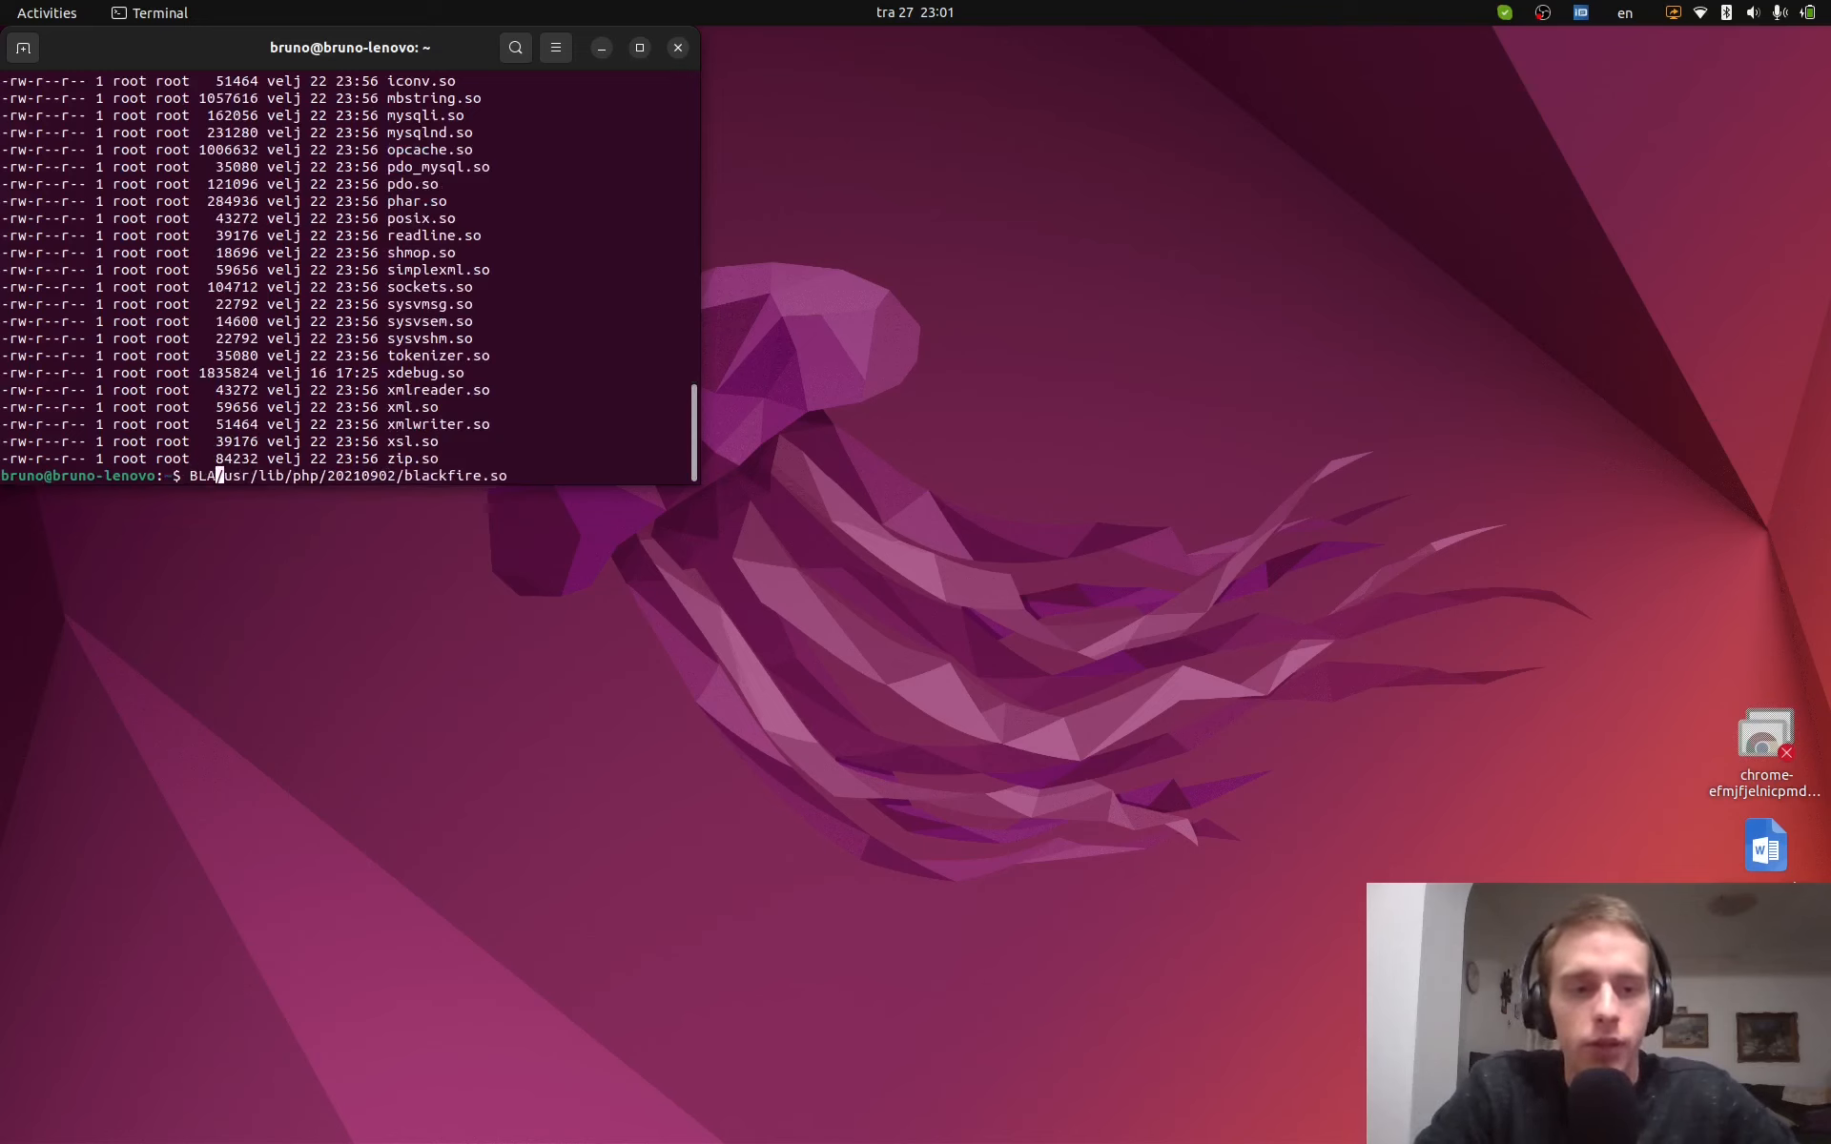
text(=)
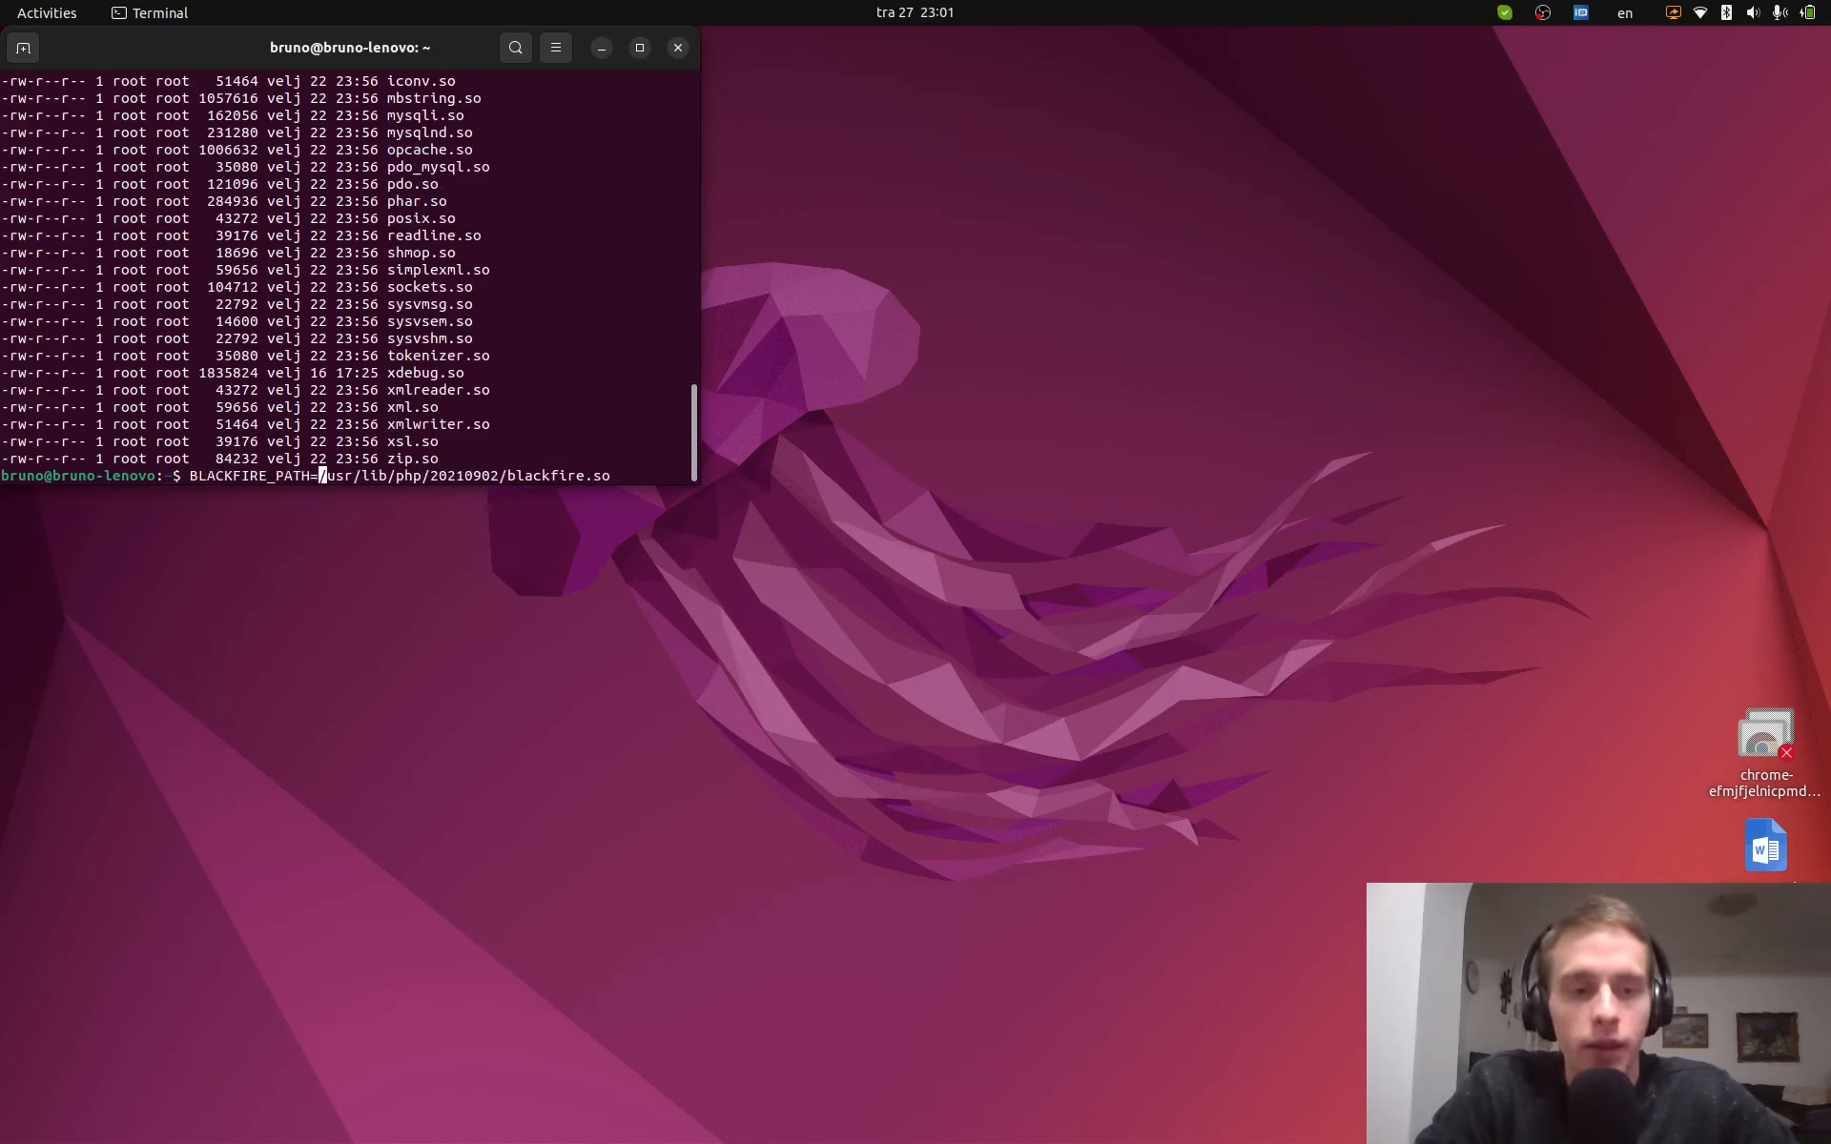
key(Return)
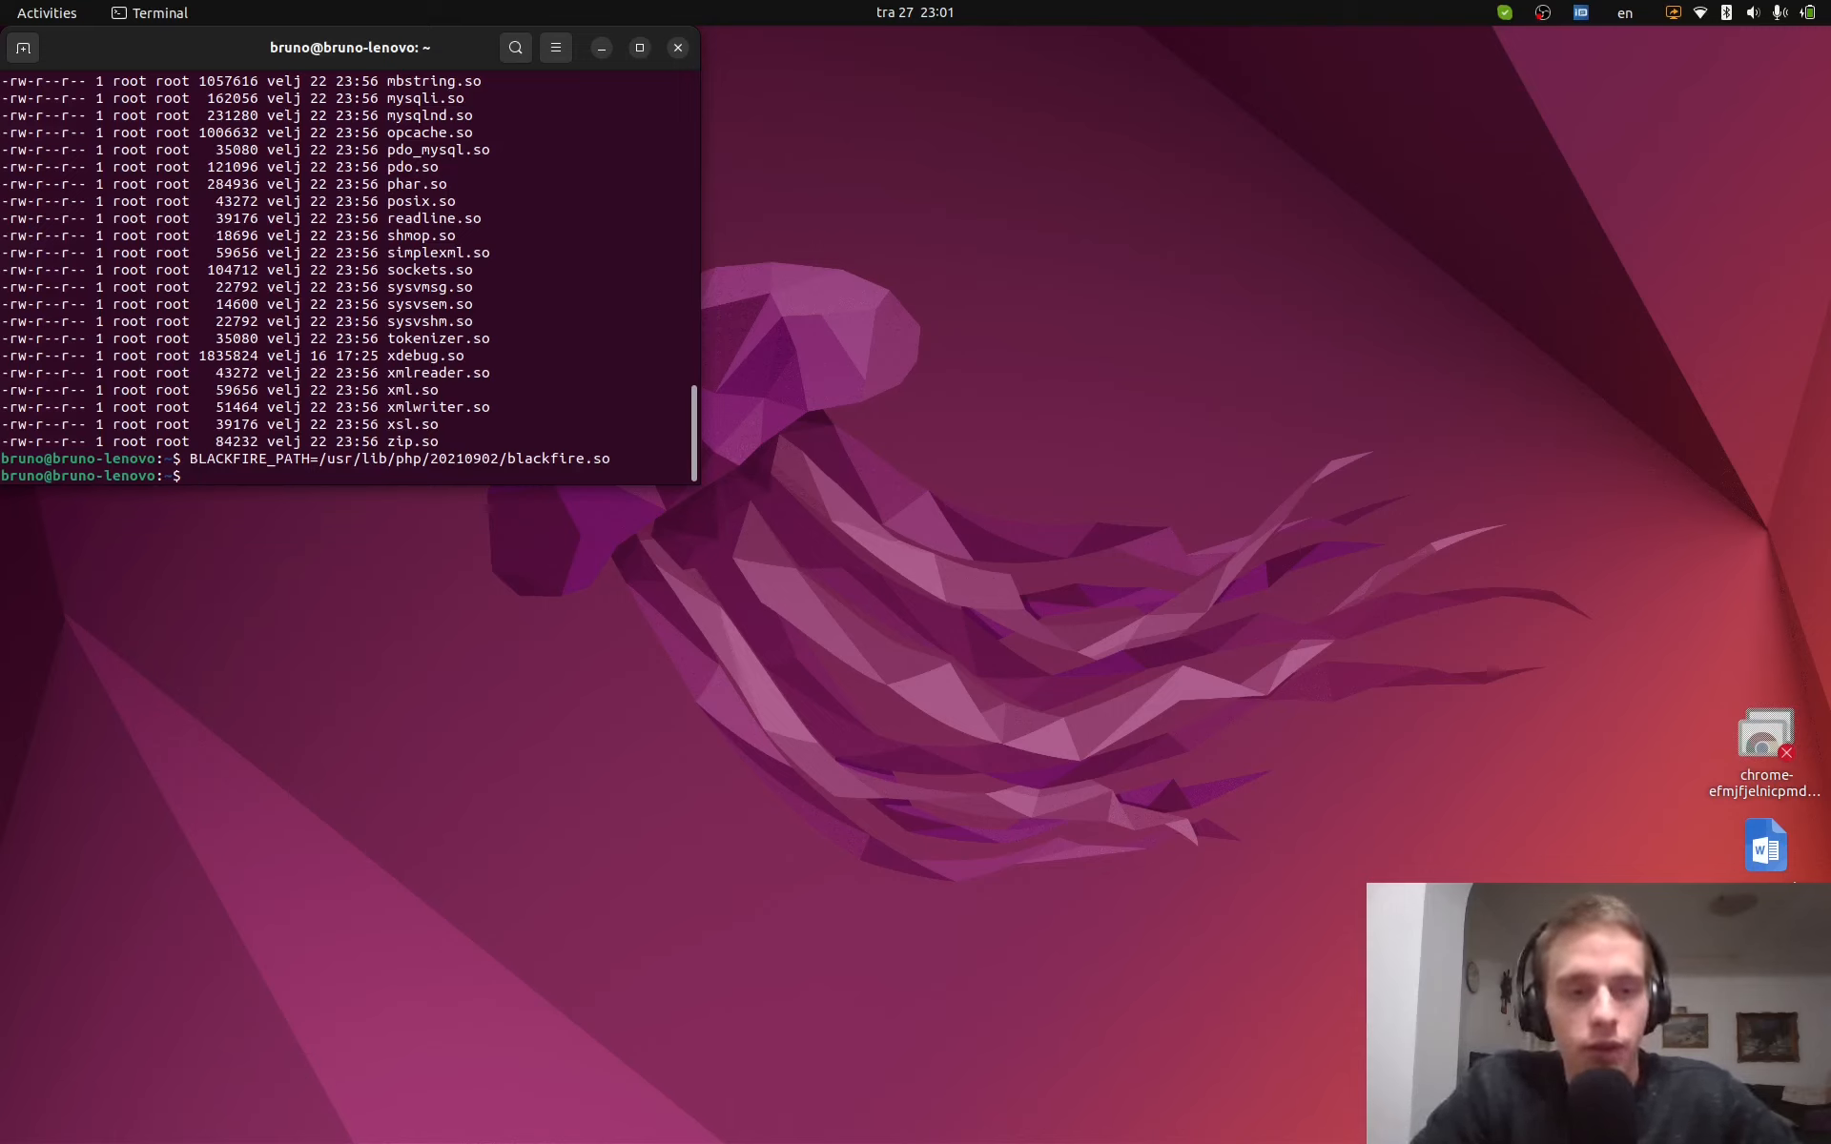
- Search the php -i output for blackfire among the additional parsed ini files
text(php -i)
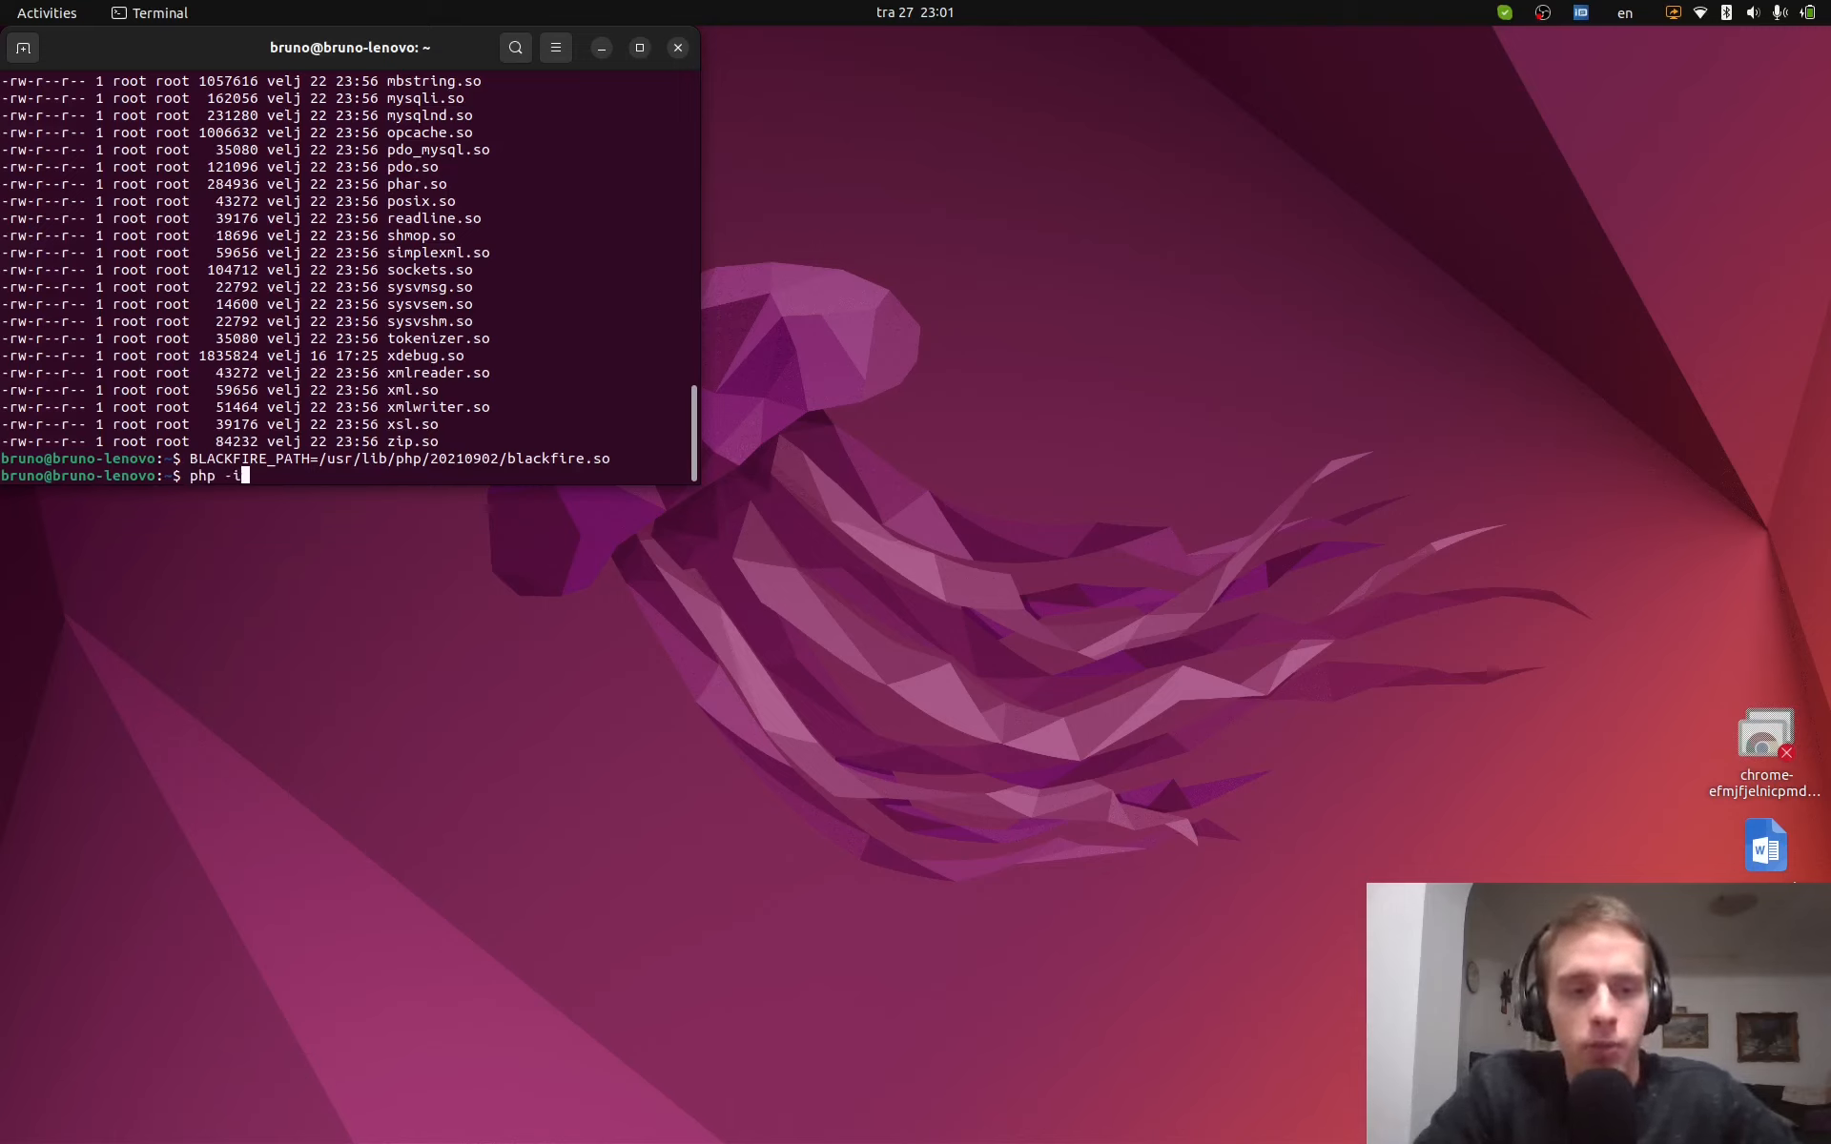
text( | less)
key(Return)
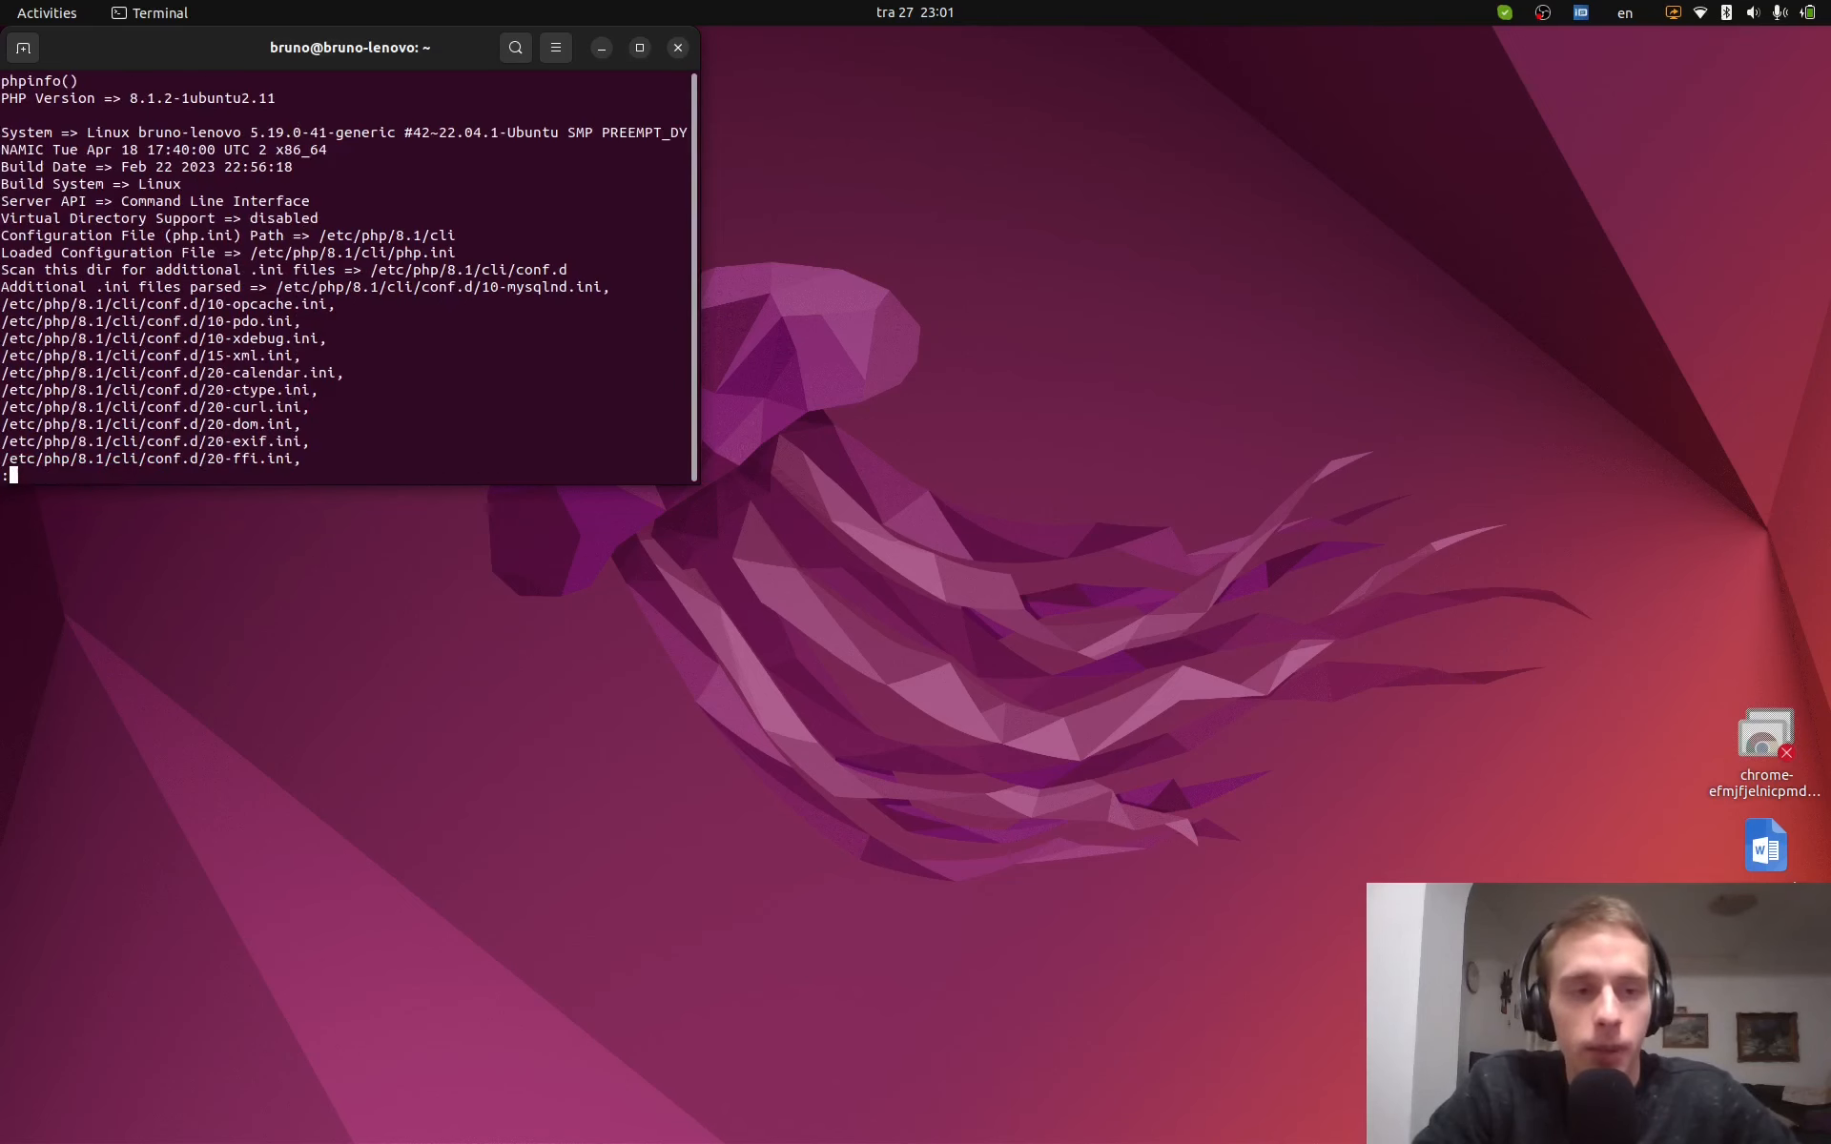
text(/blackfire)
key(Return)
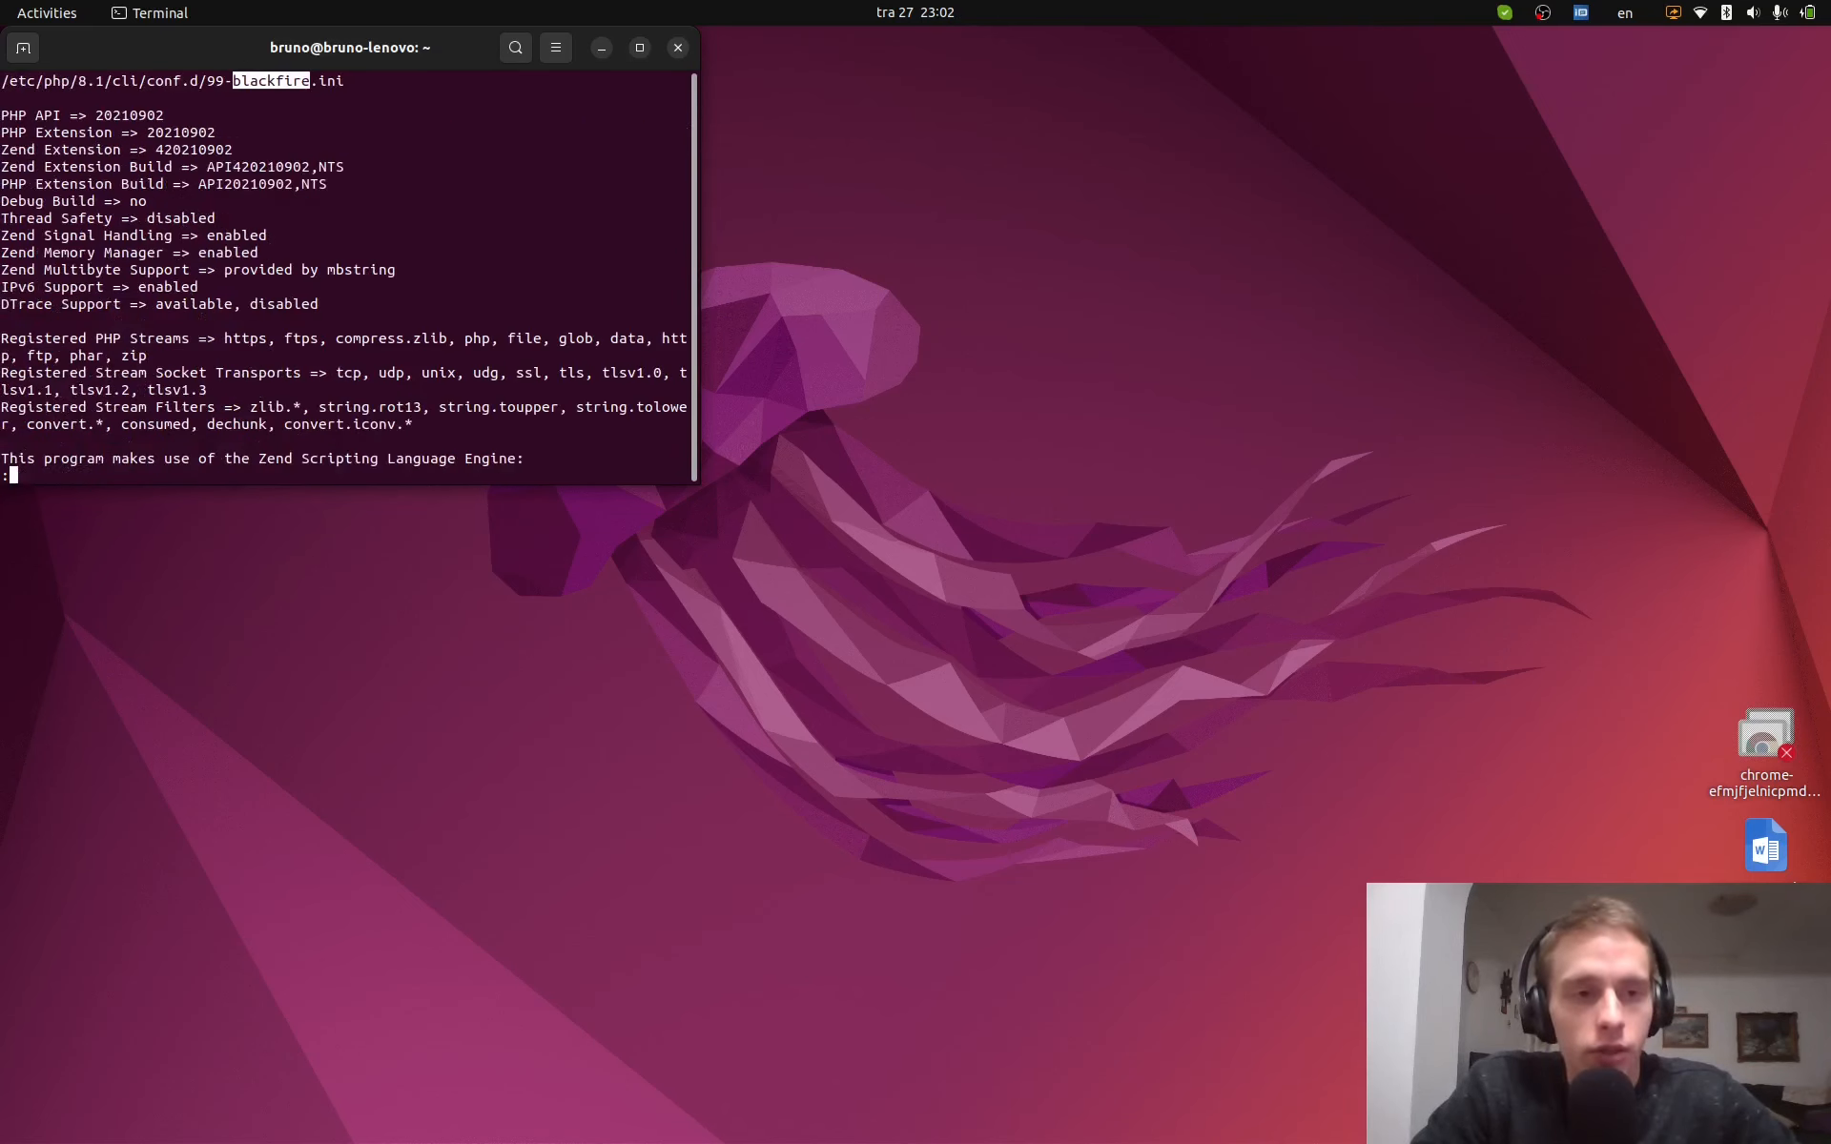
key(Up)
key(Up)
key(Up)
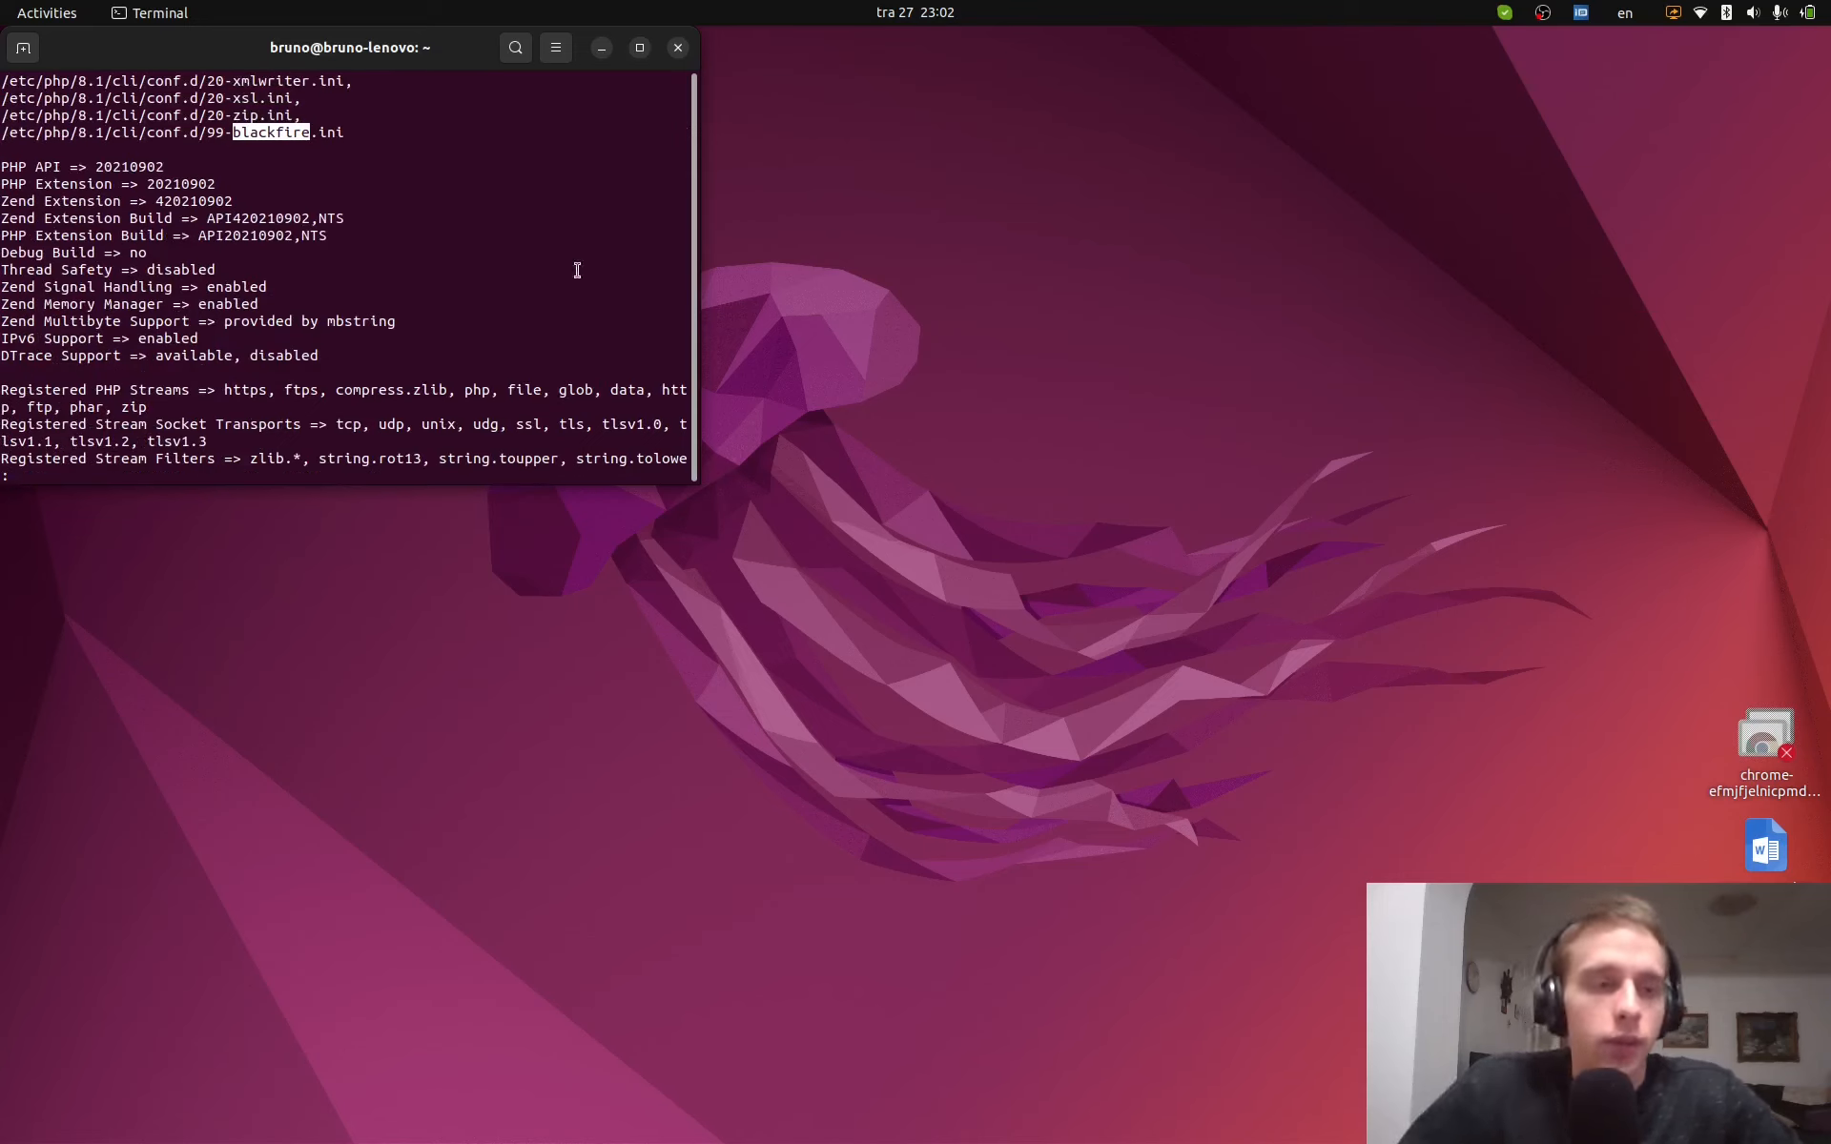
scroll(114, 304, up, 15)
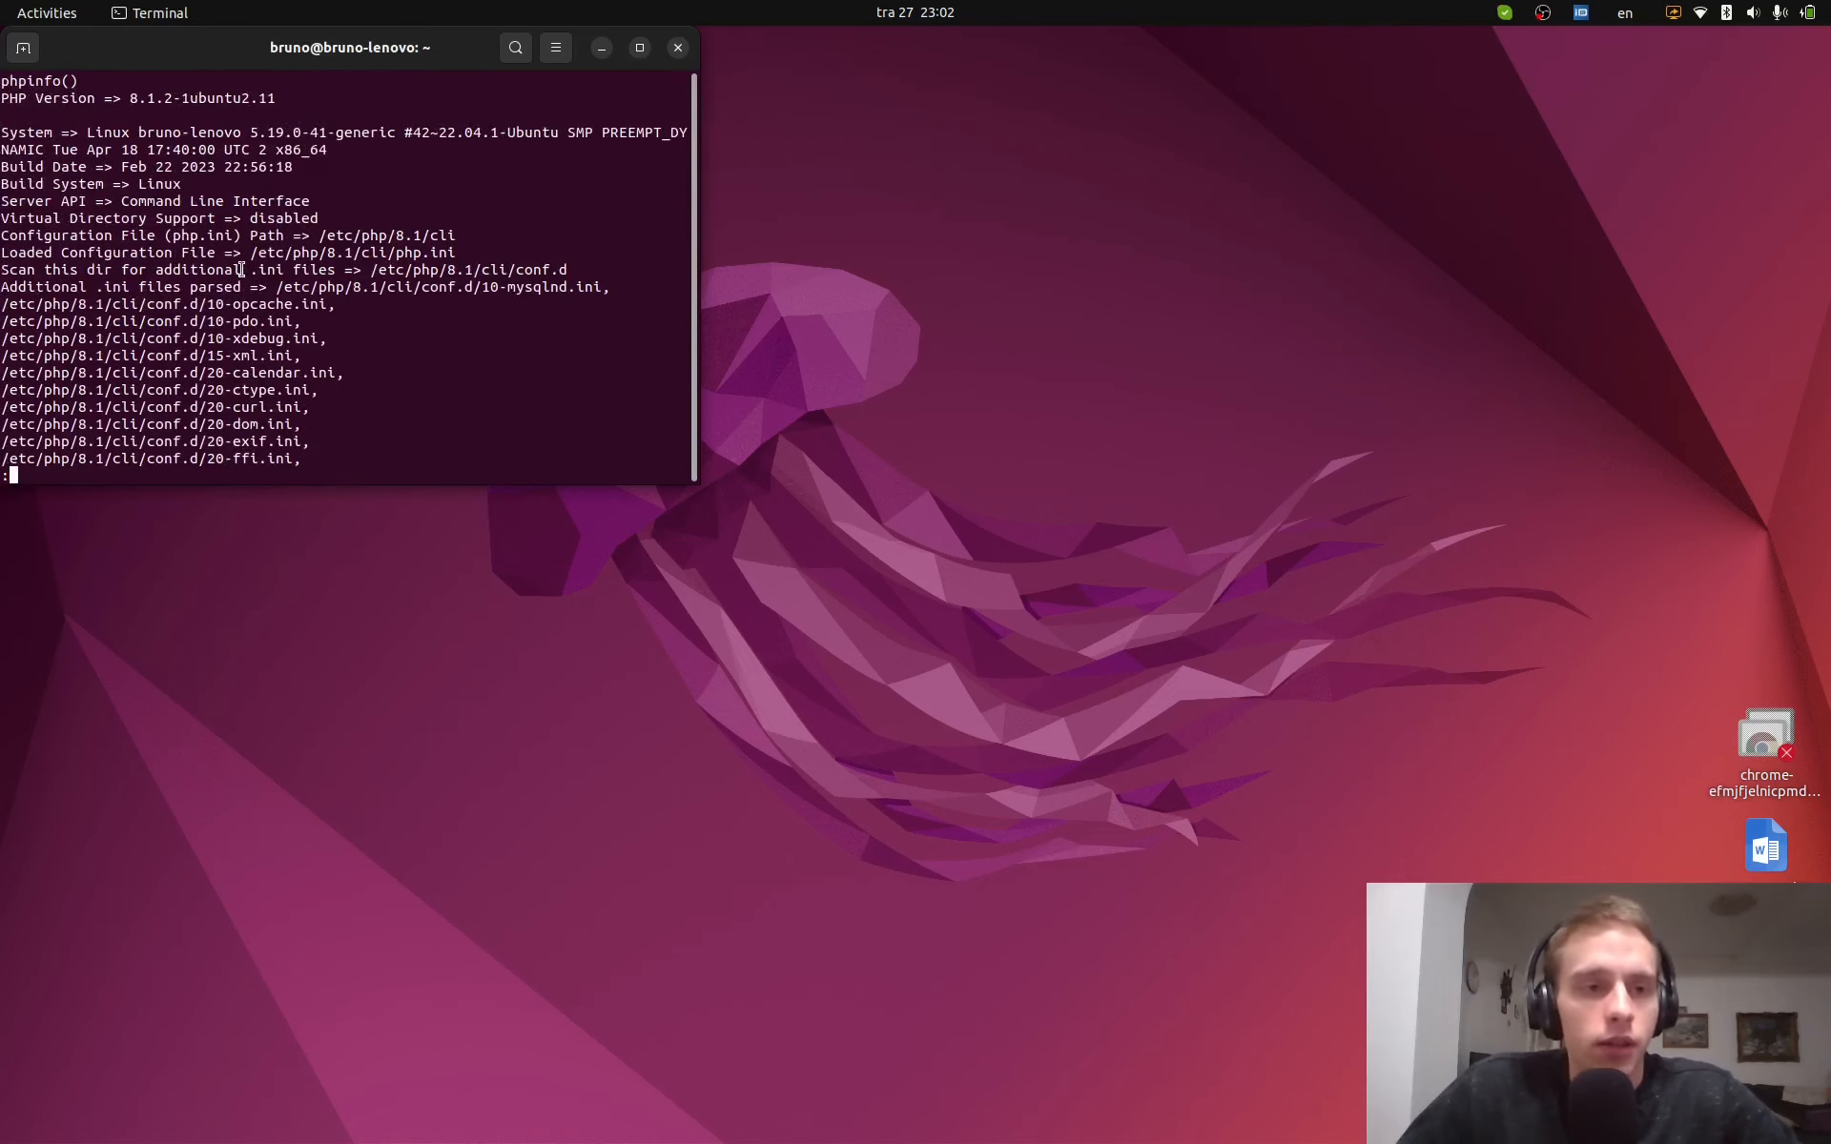
drag(26, 286, 232, 286)
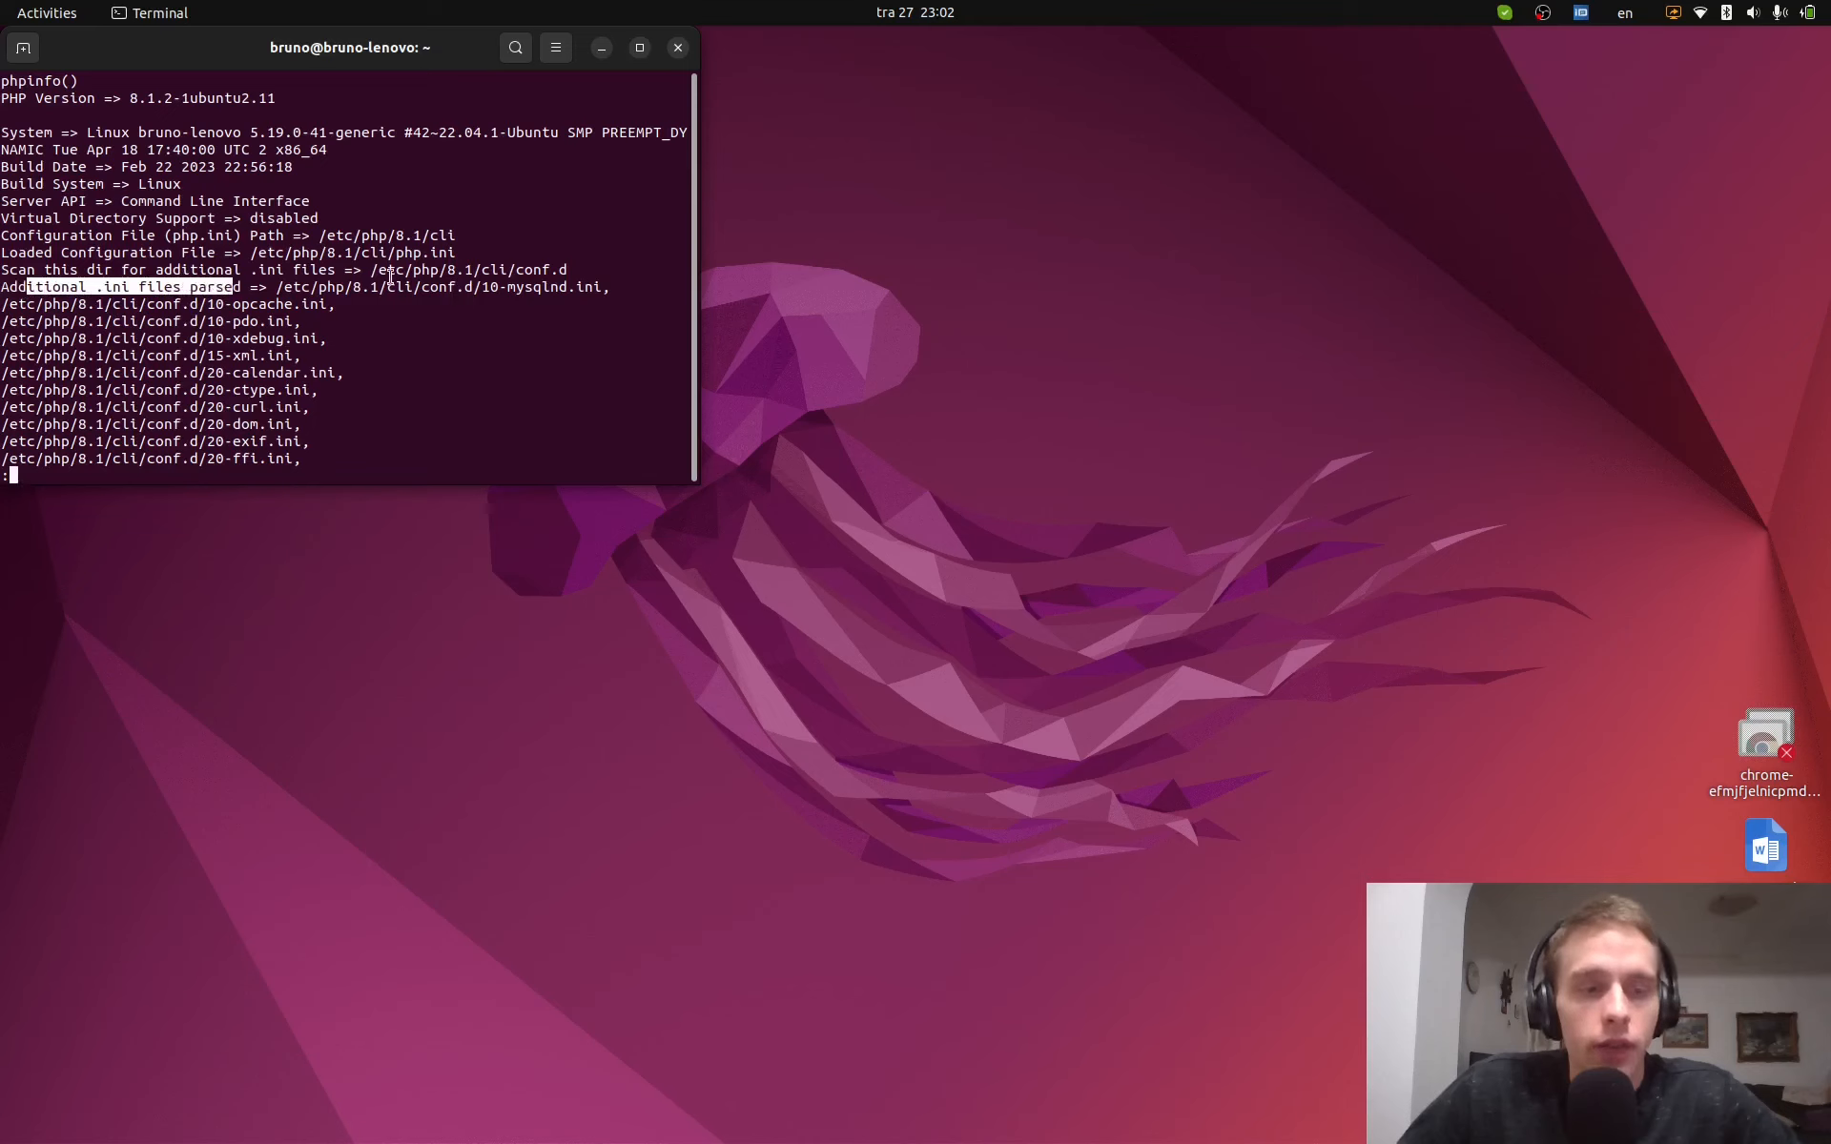
scroll(286, 248, down, 10)
scroll(207, 310, up, 2)
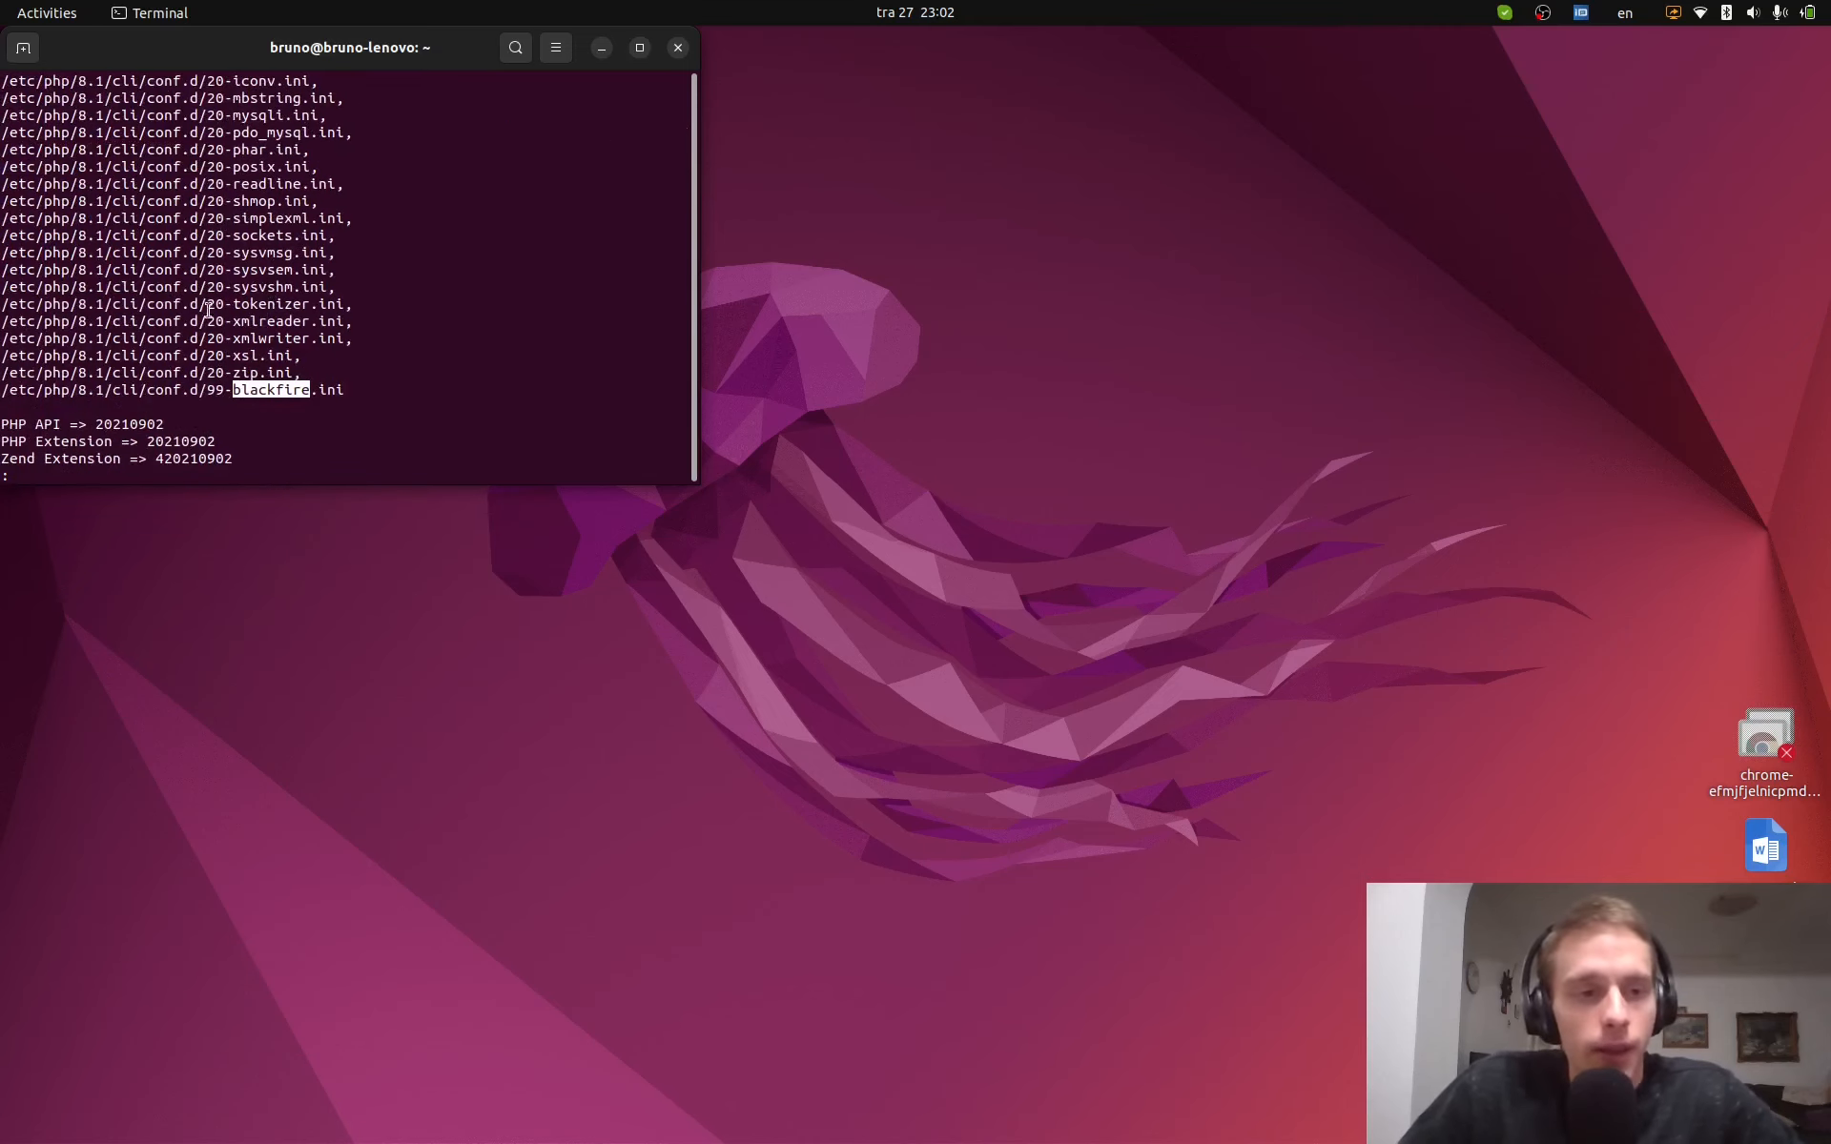
- Copy the 99-blackfire.ini path and print /etc/php/8.1/cli/conf.d/99-blackfire.ini with cat
drag(2, 389, 345, 382)
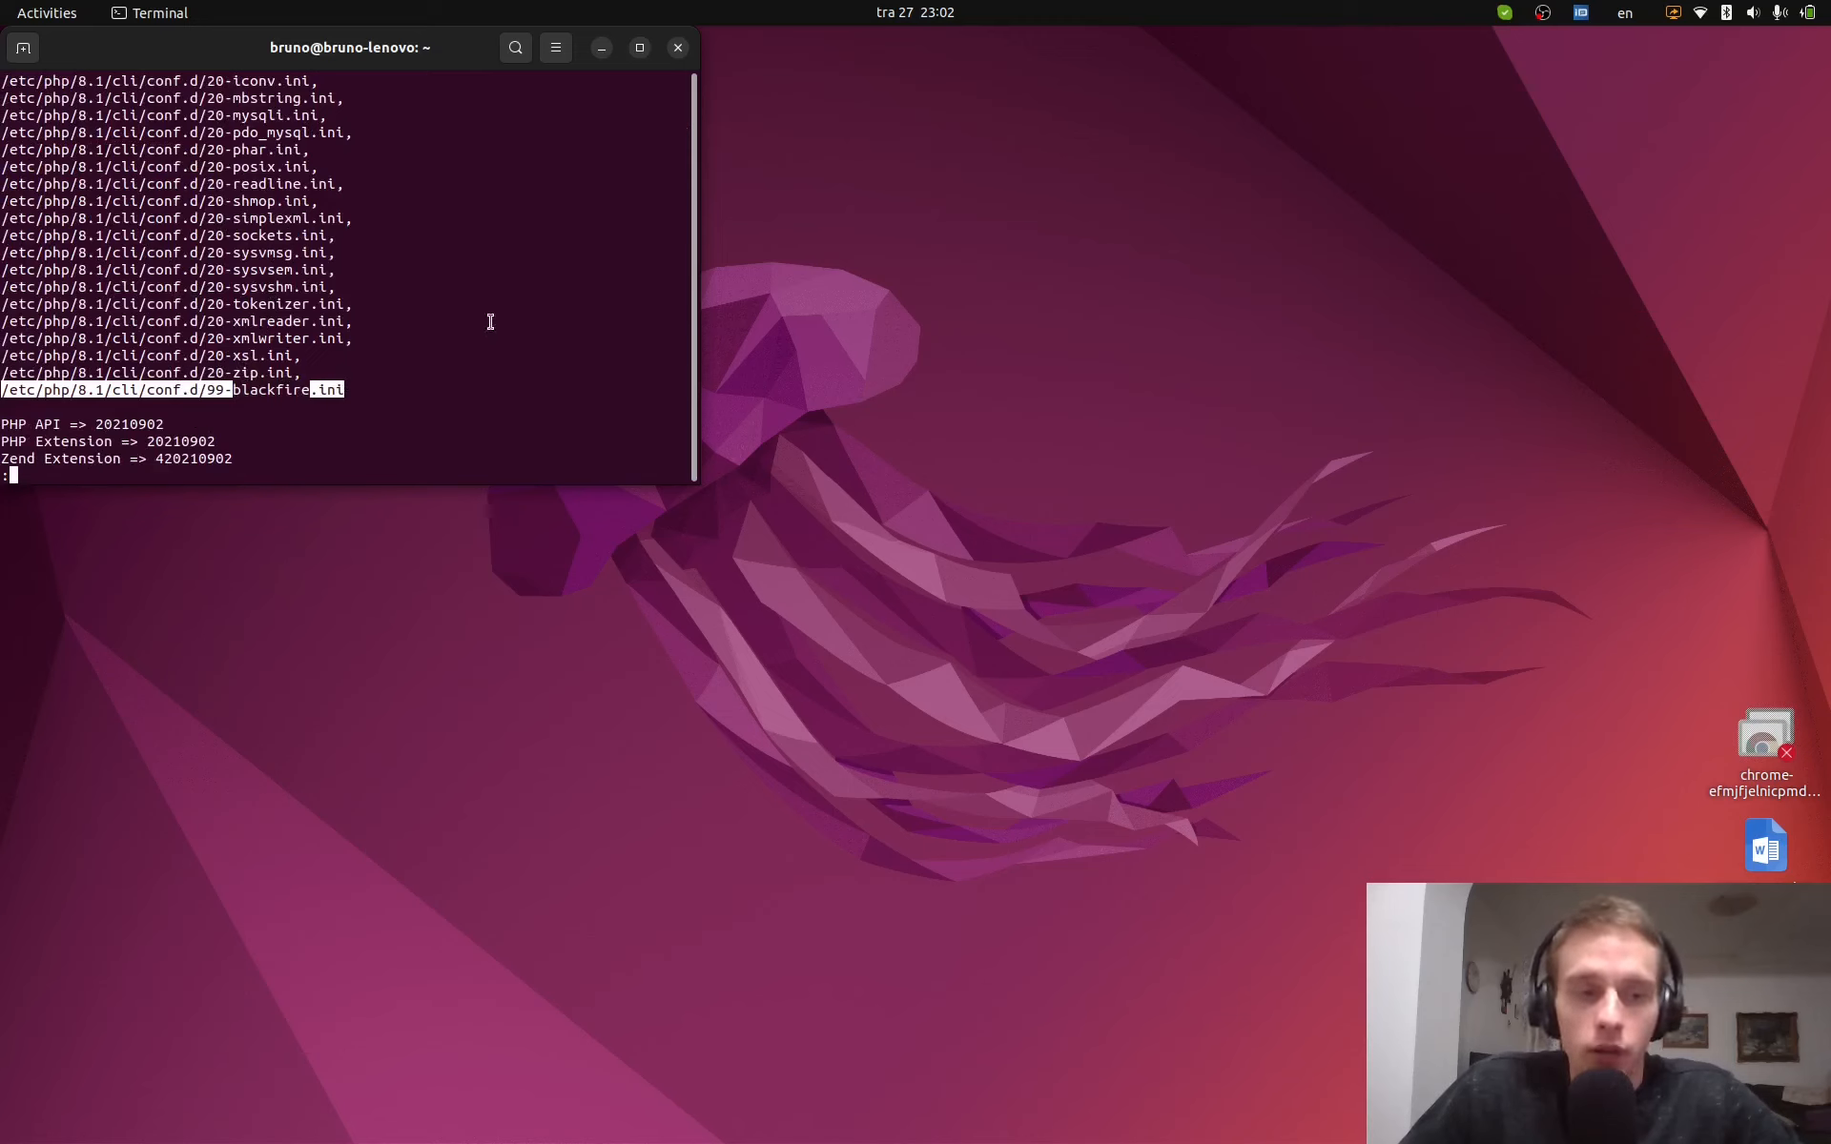
scroll(300, 346, down, 1)
drag(2, 336, 341, 336)
right_click(340, 337)
click(373, 356)
click(551, 372)
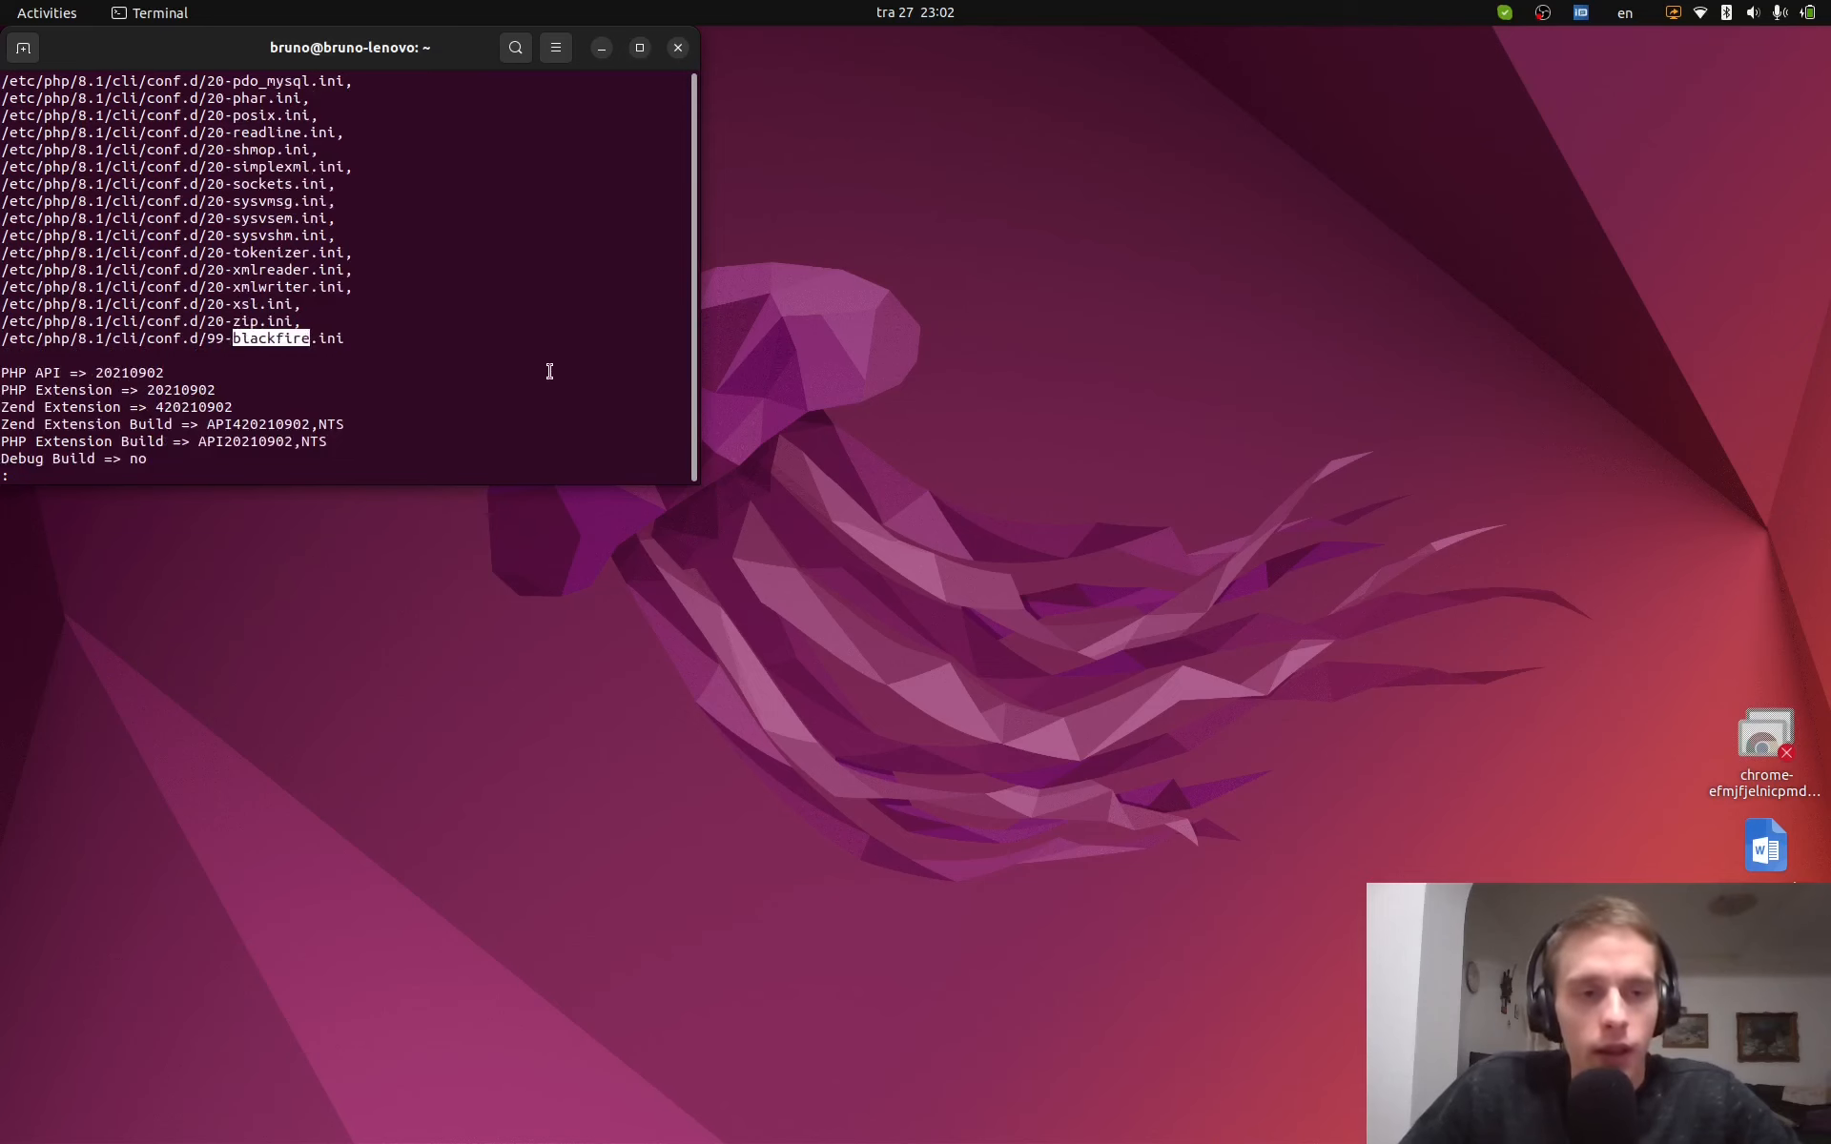
text(qcat)
key(ctrl+shift+v)
key(Return)
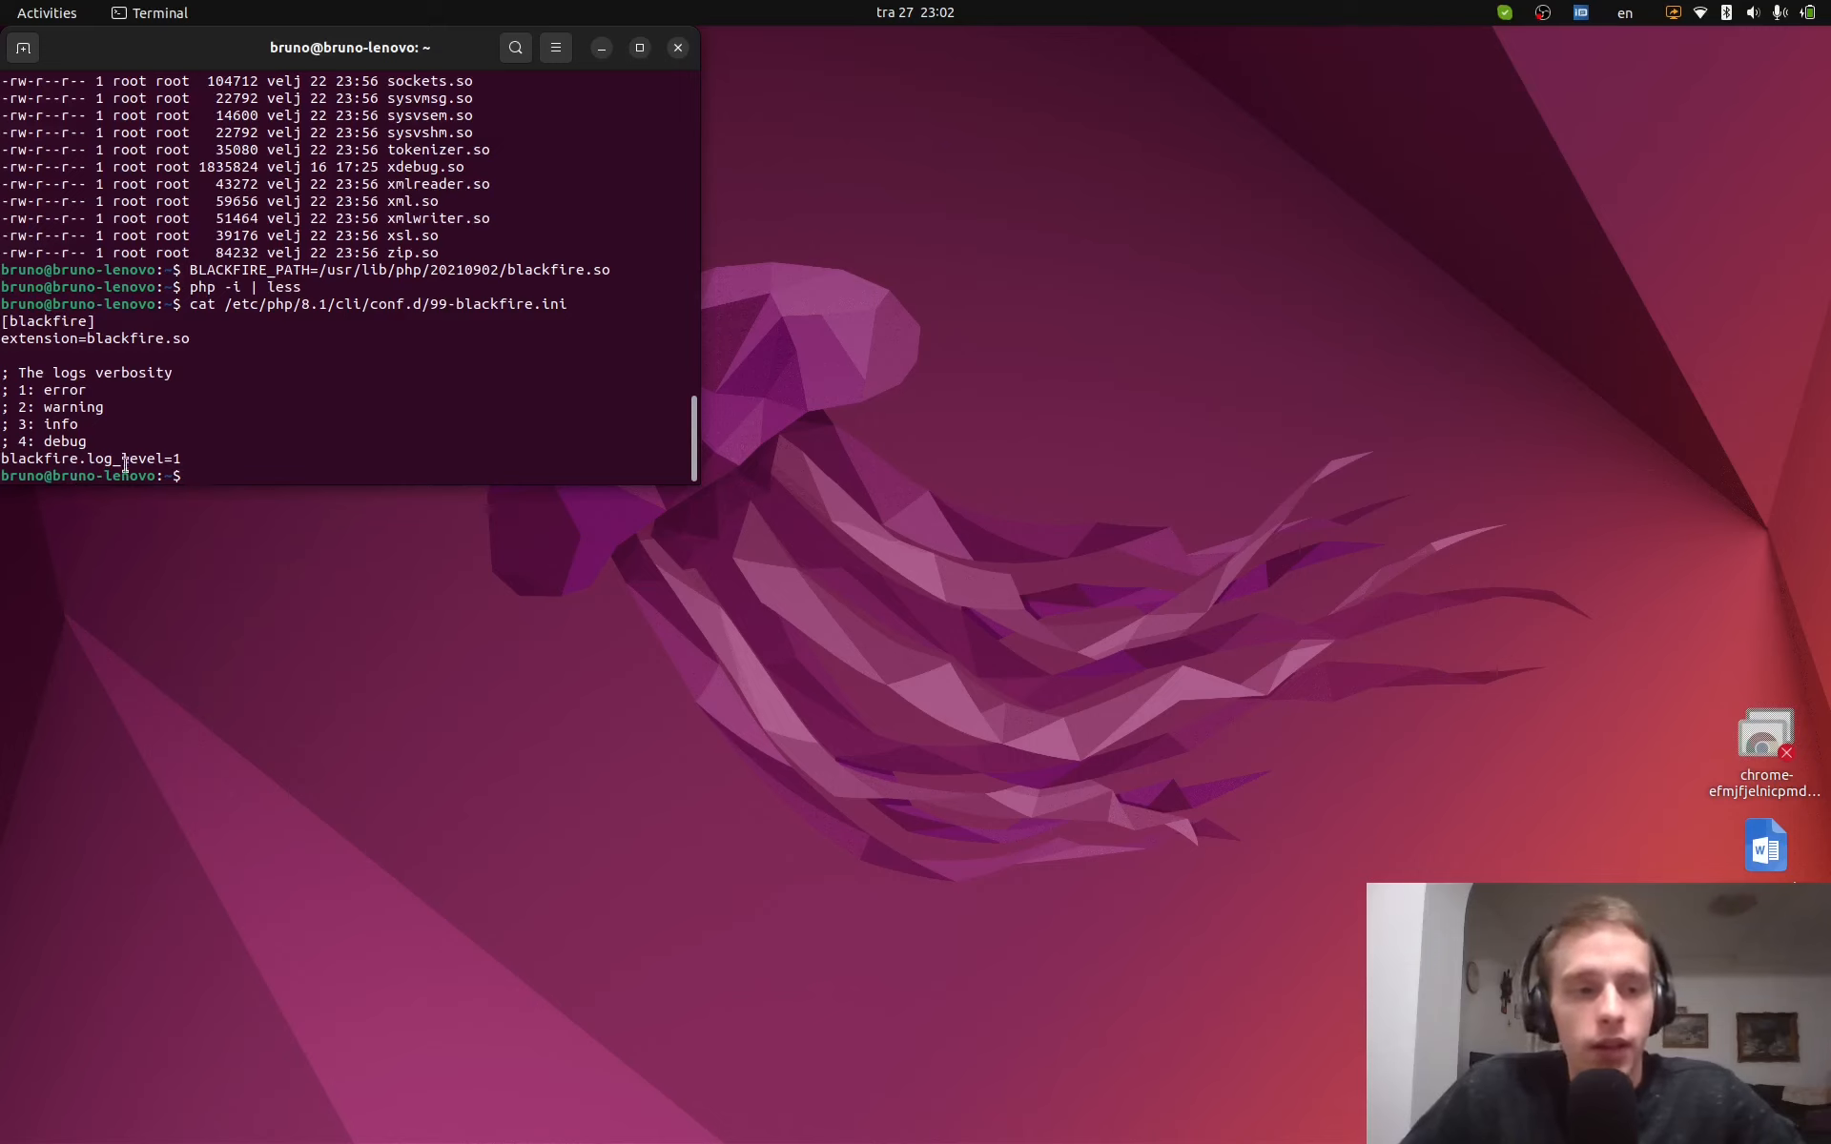
- Copy the [blackfire] block through blackfire.log_level=1 and switch to Doom Emacs
drag(181, 462, 3, 322)
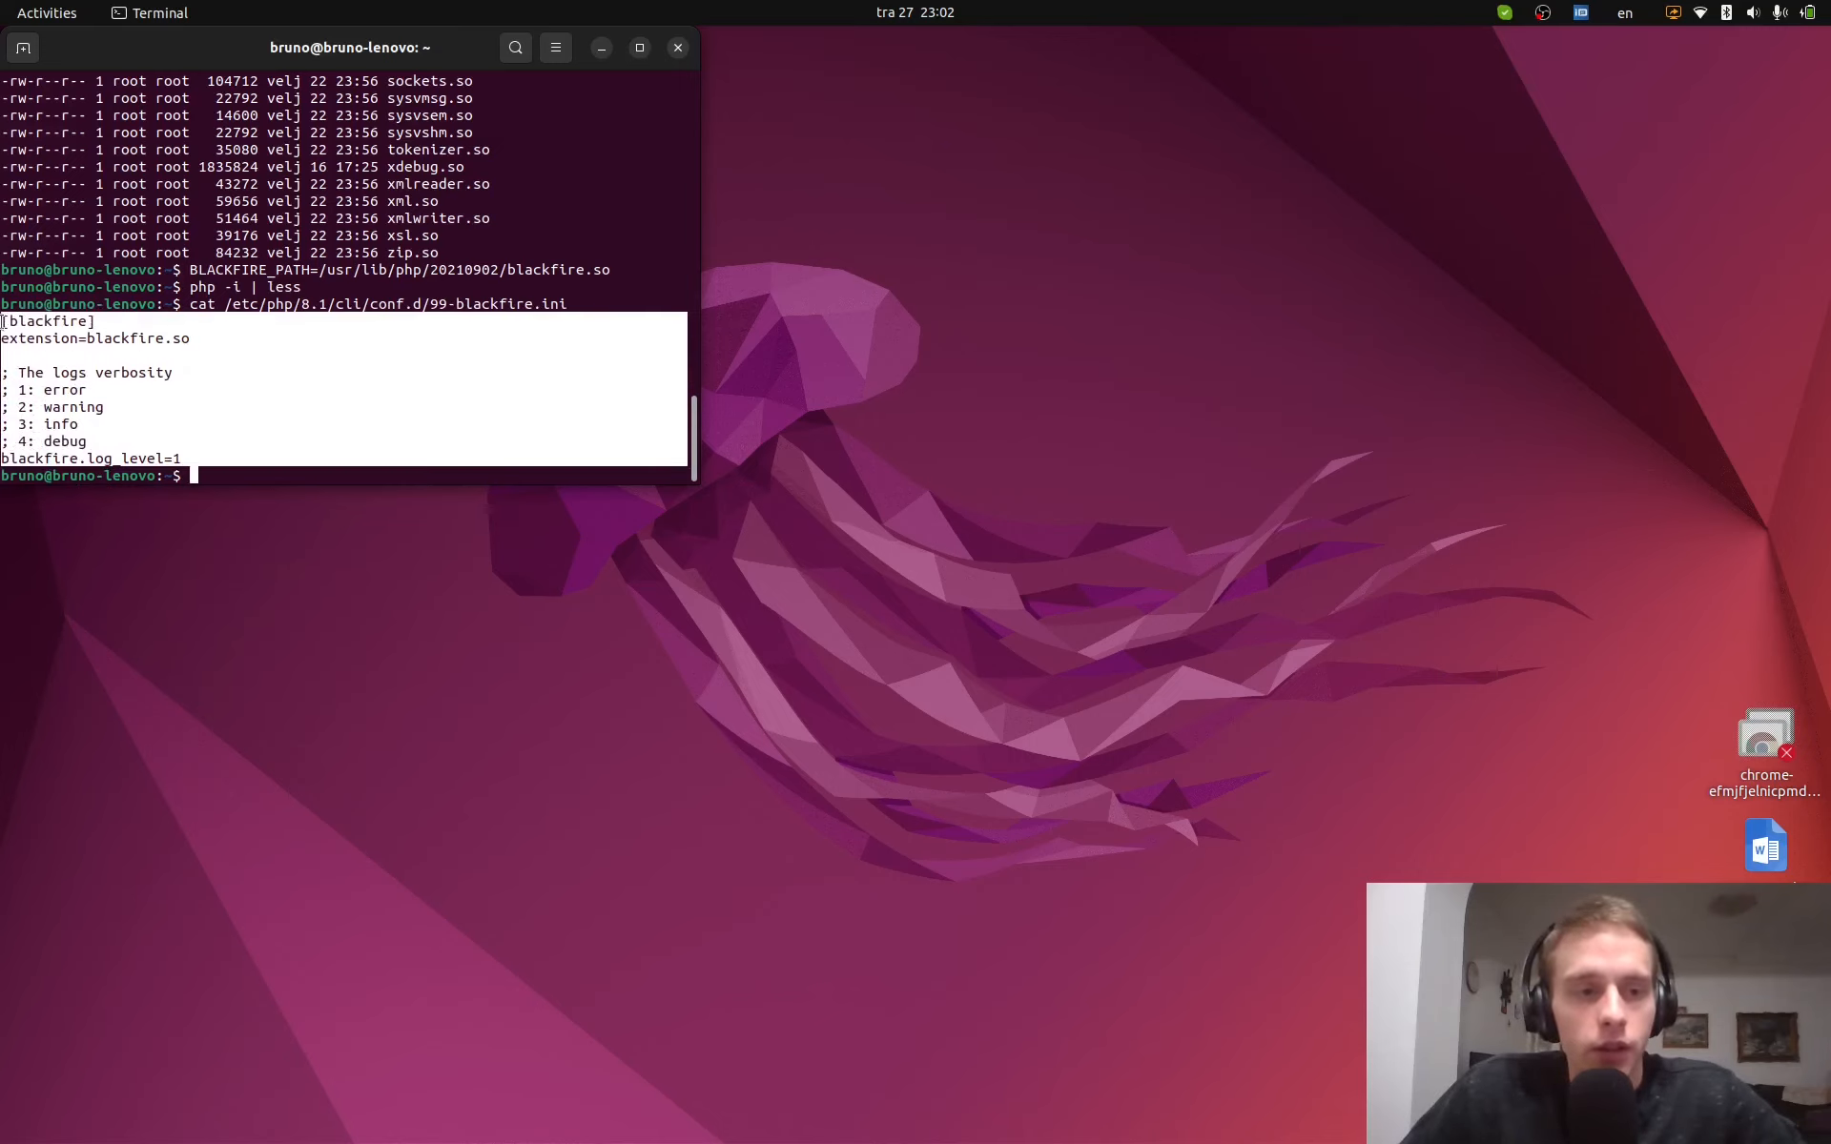
right_click(3, 321)
click(43, 334)
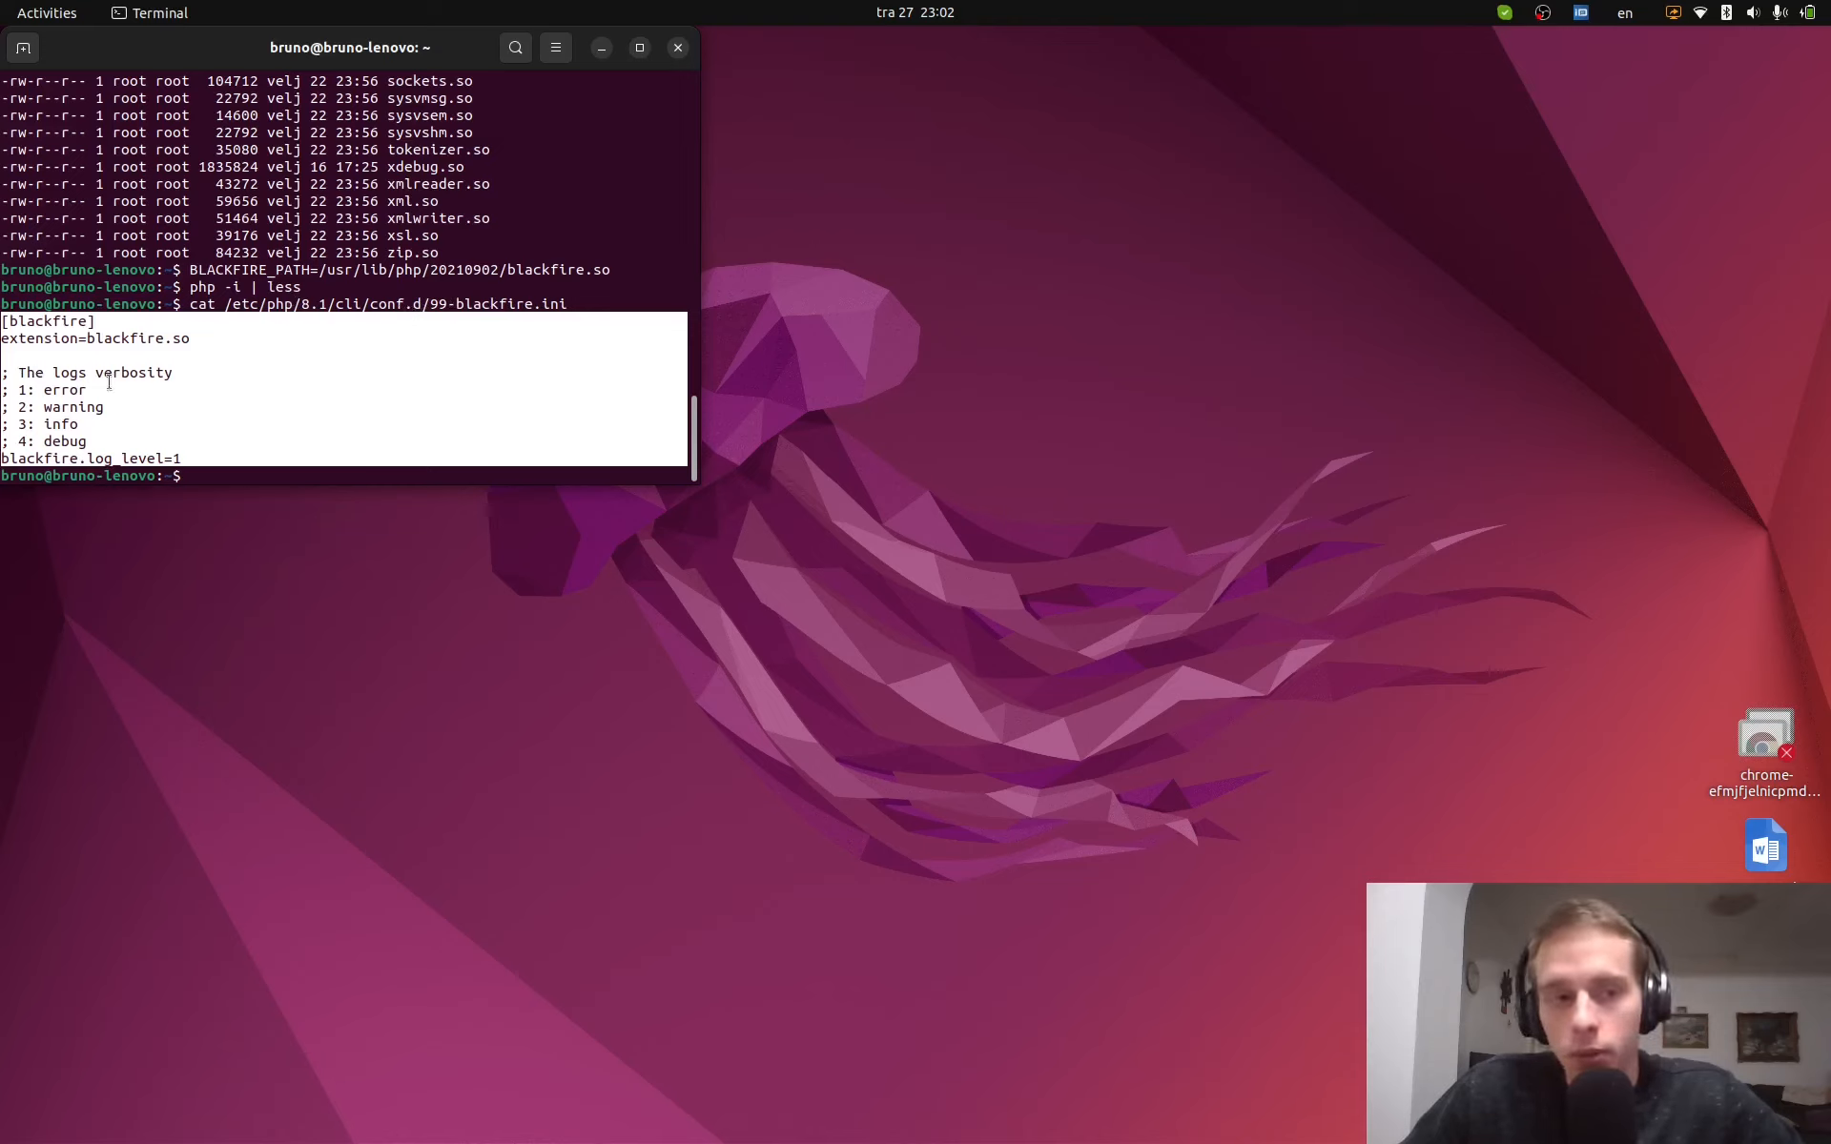
double_click(90, 337)
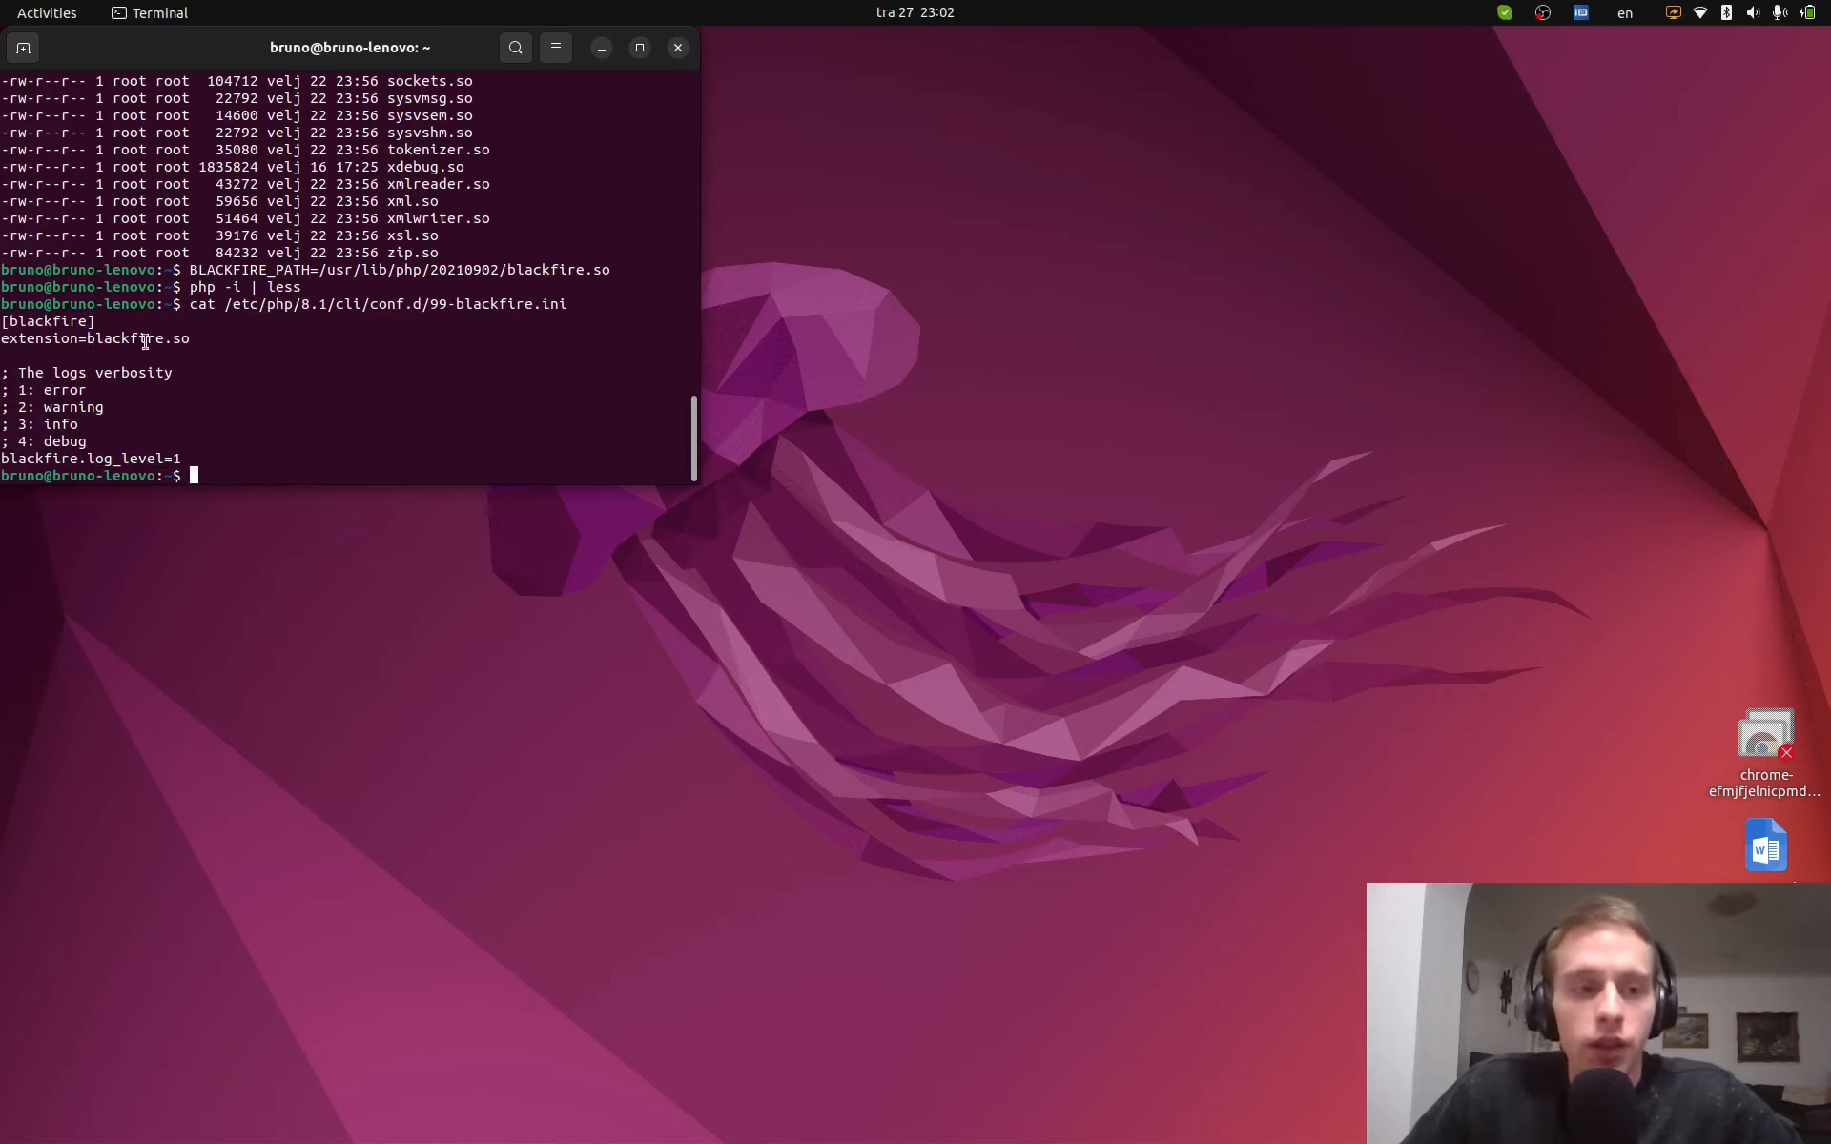
click(90, 337)
drag(89, 338, 192, 338)
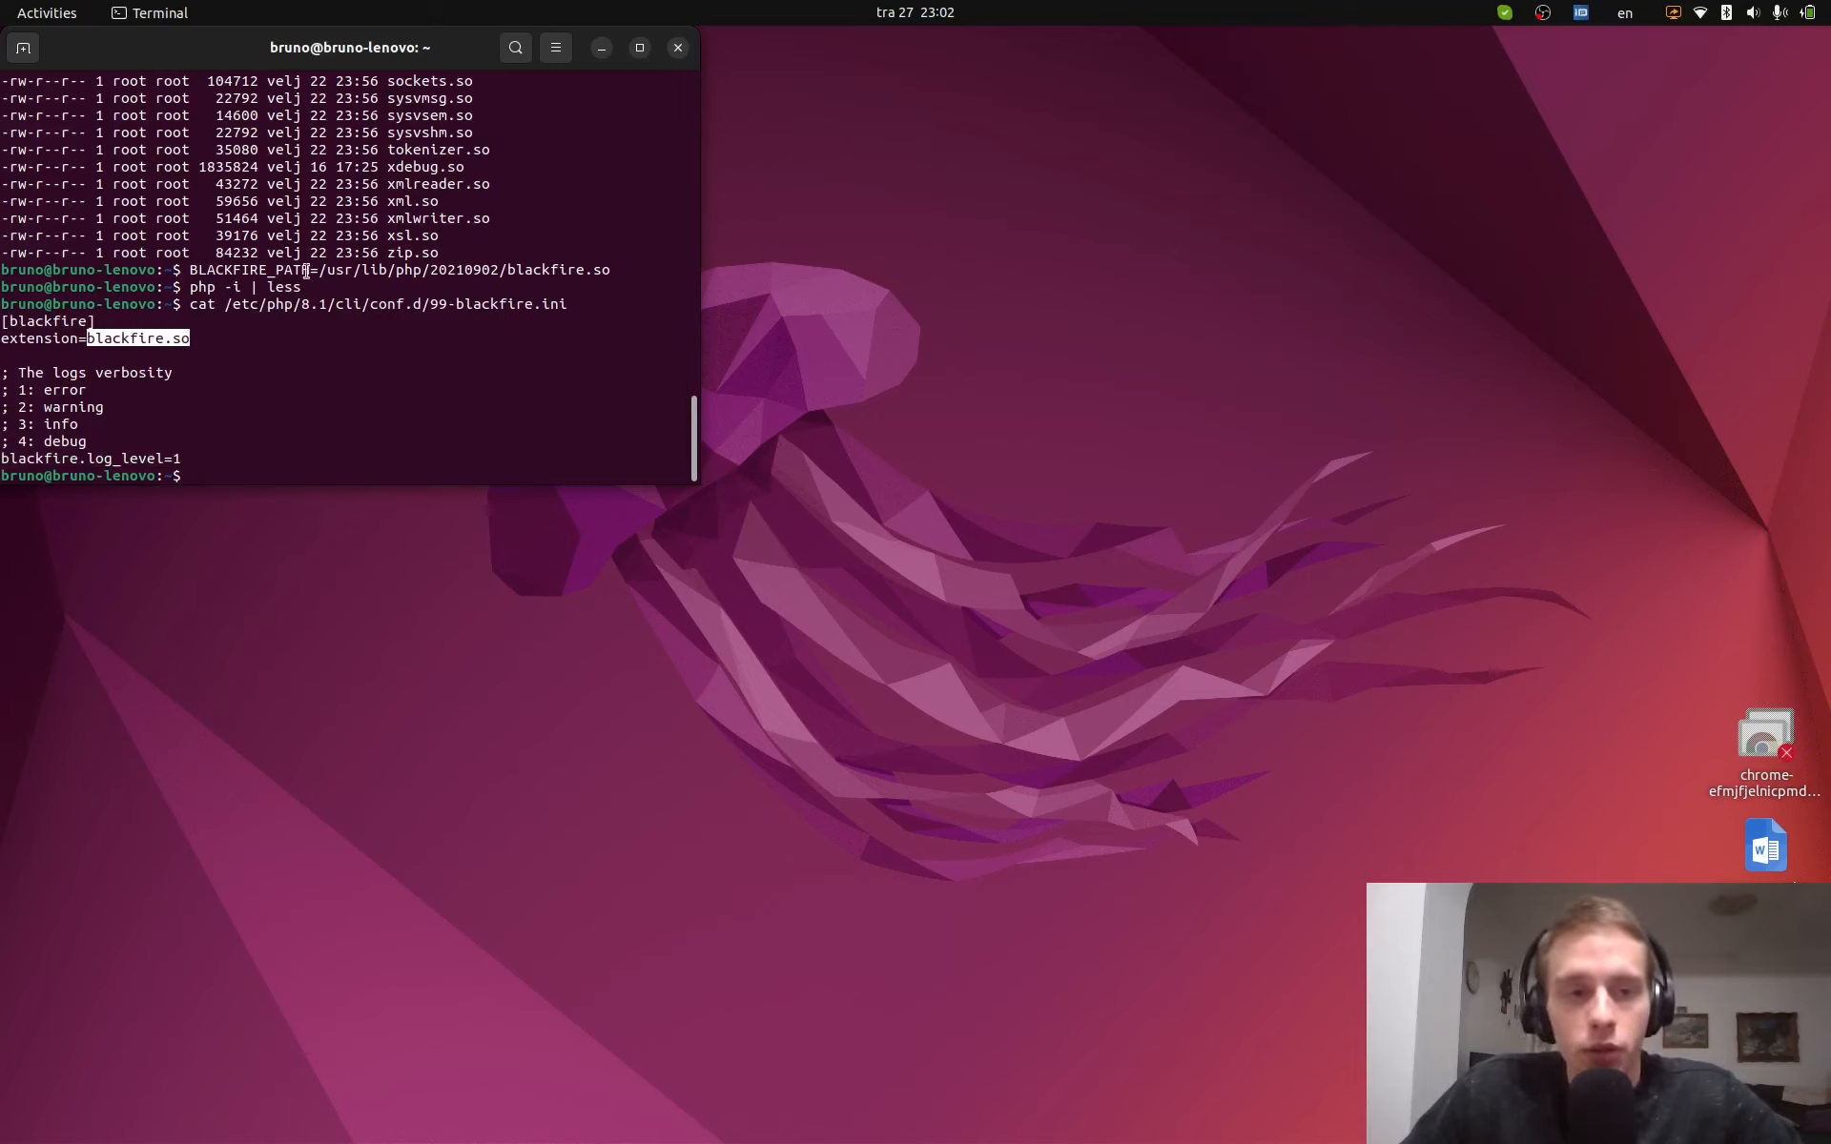
drag(310, 269, 687, 269)
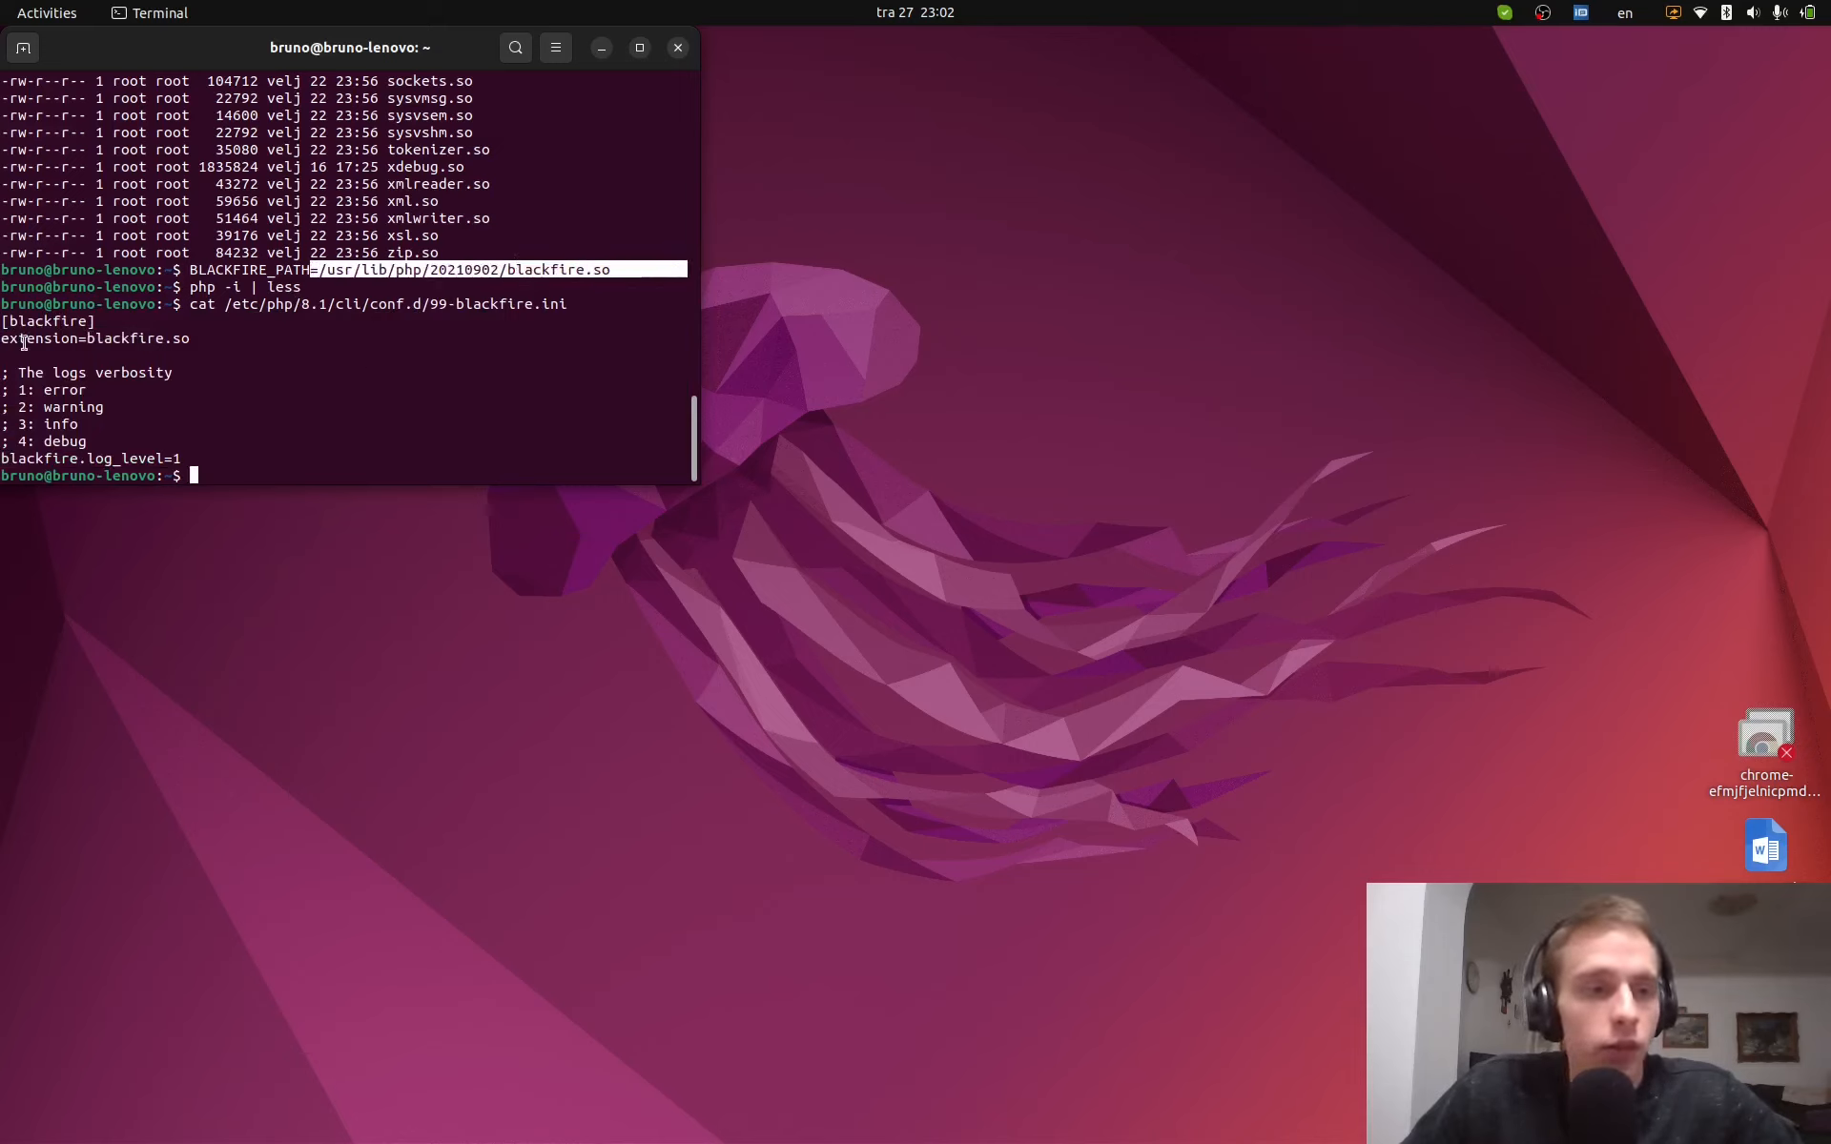
drag(3, 322, 286, 454)
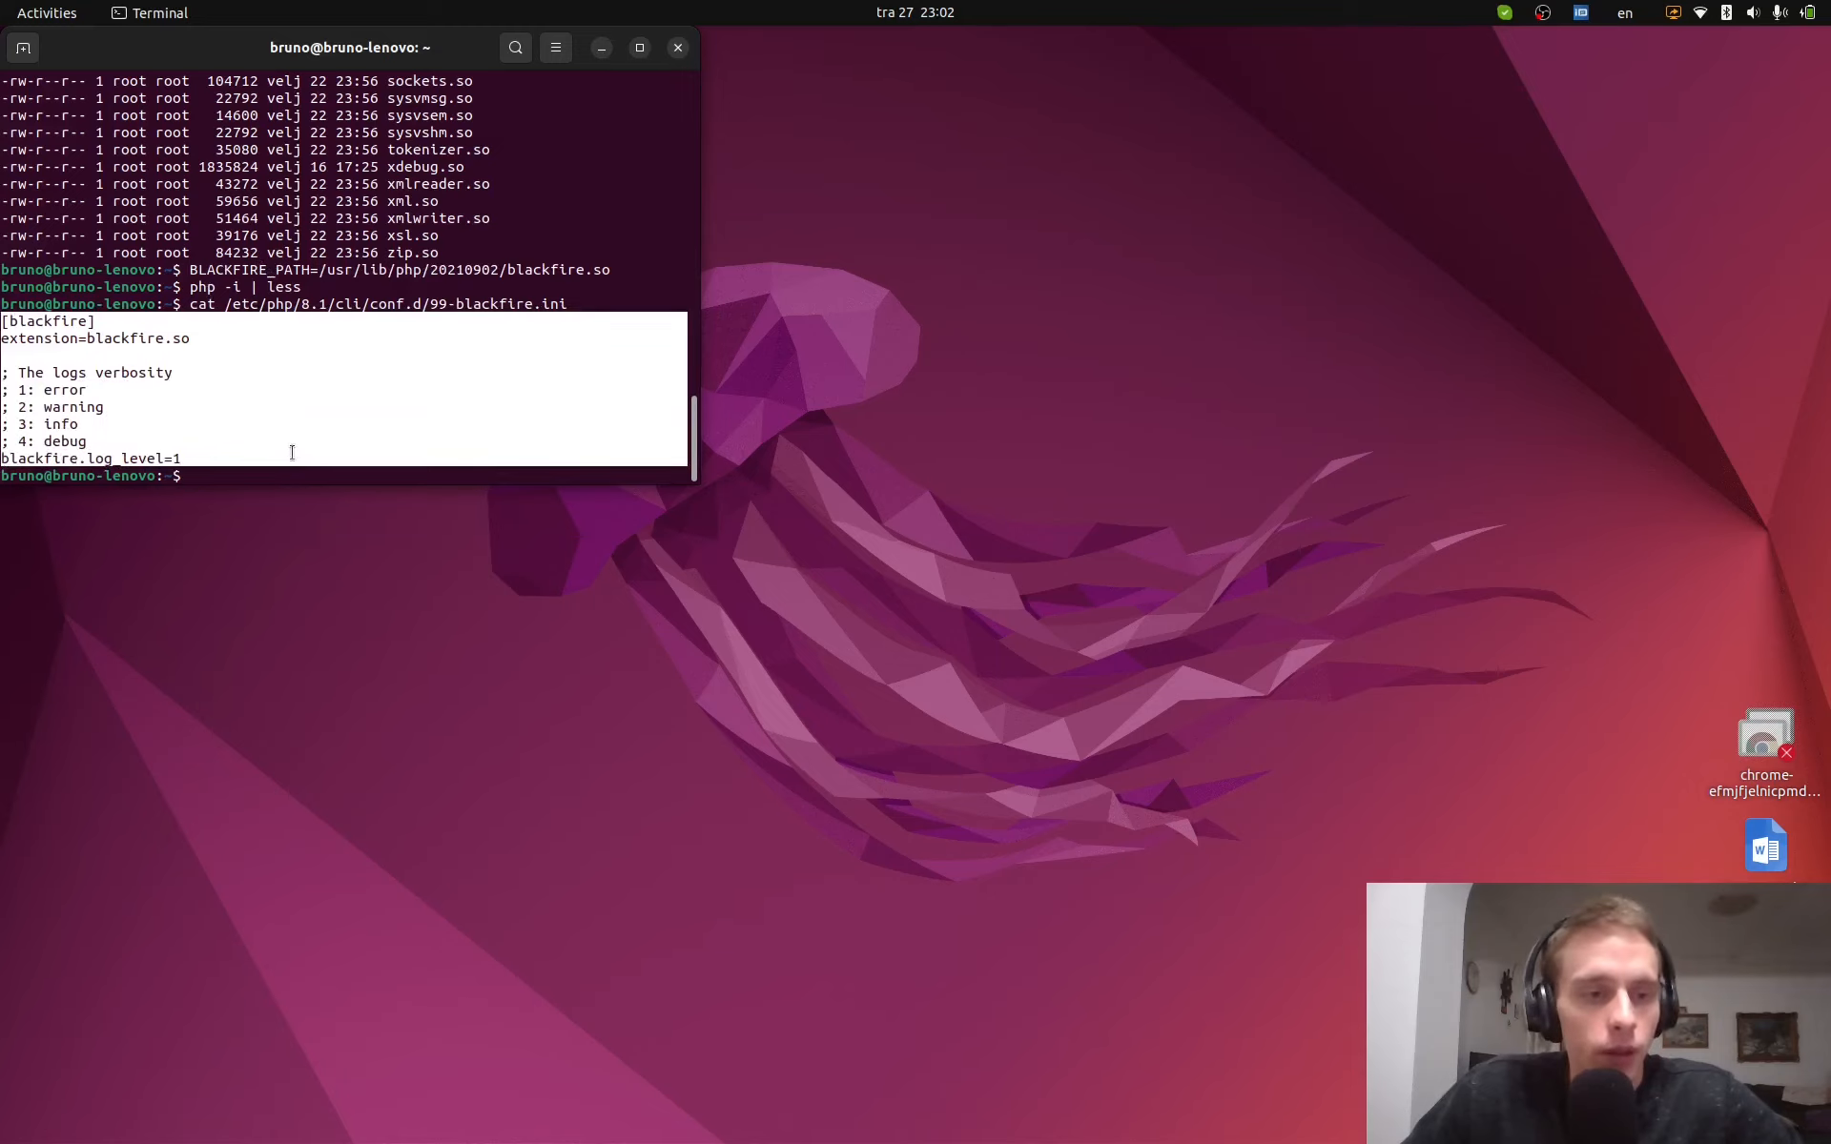
right_click(4, 419)
key(ctrl+alt+Left)
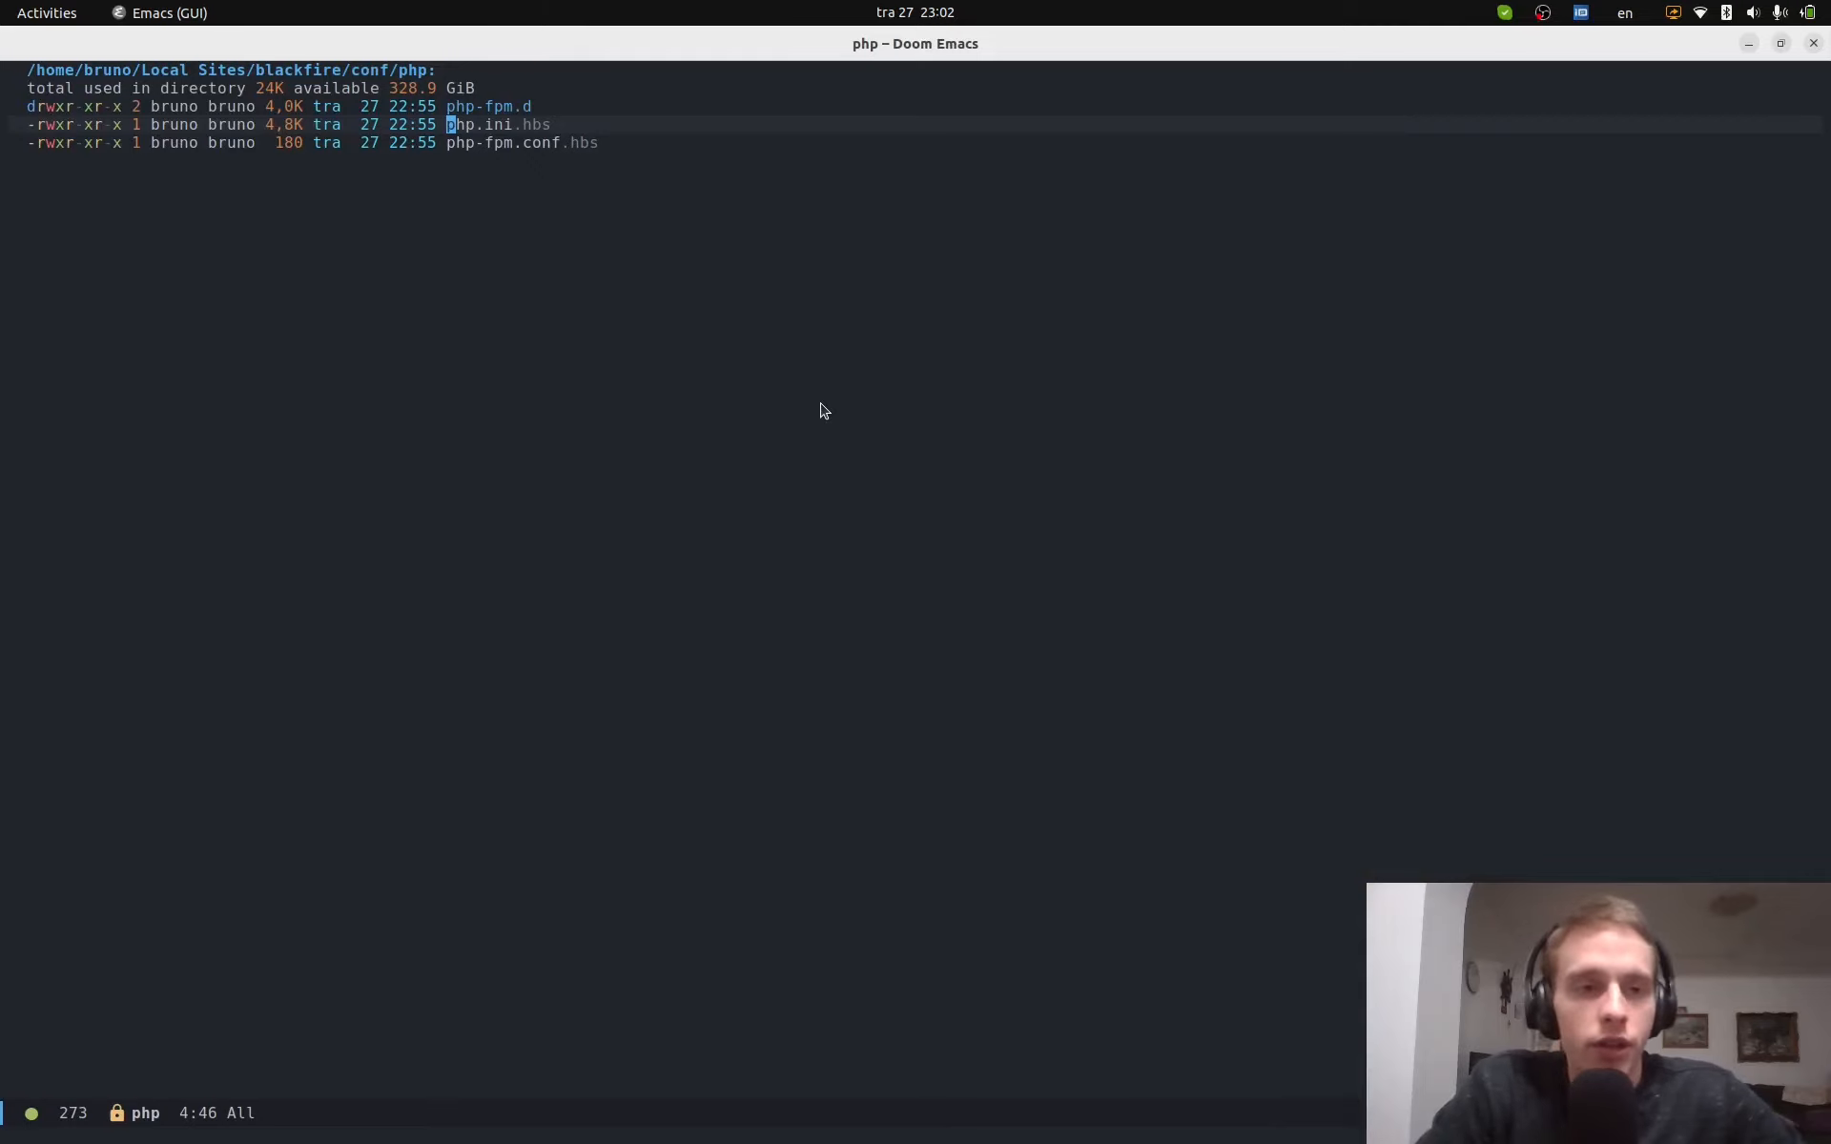
- Navigate to the site's conf/php folder and open php.ini.hbs
key(minus)
key(minus)
key(k)
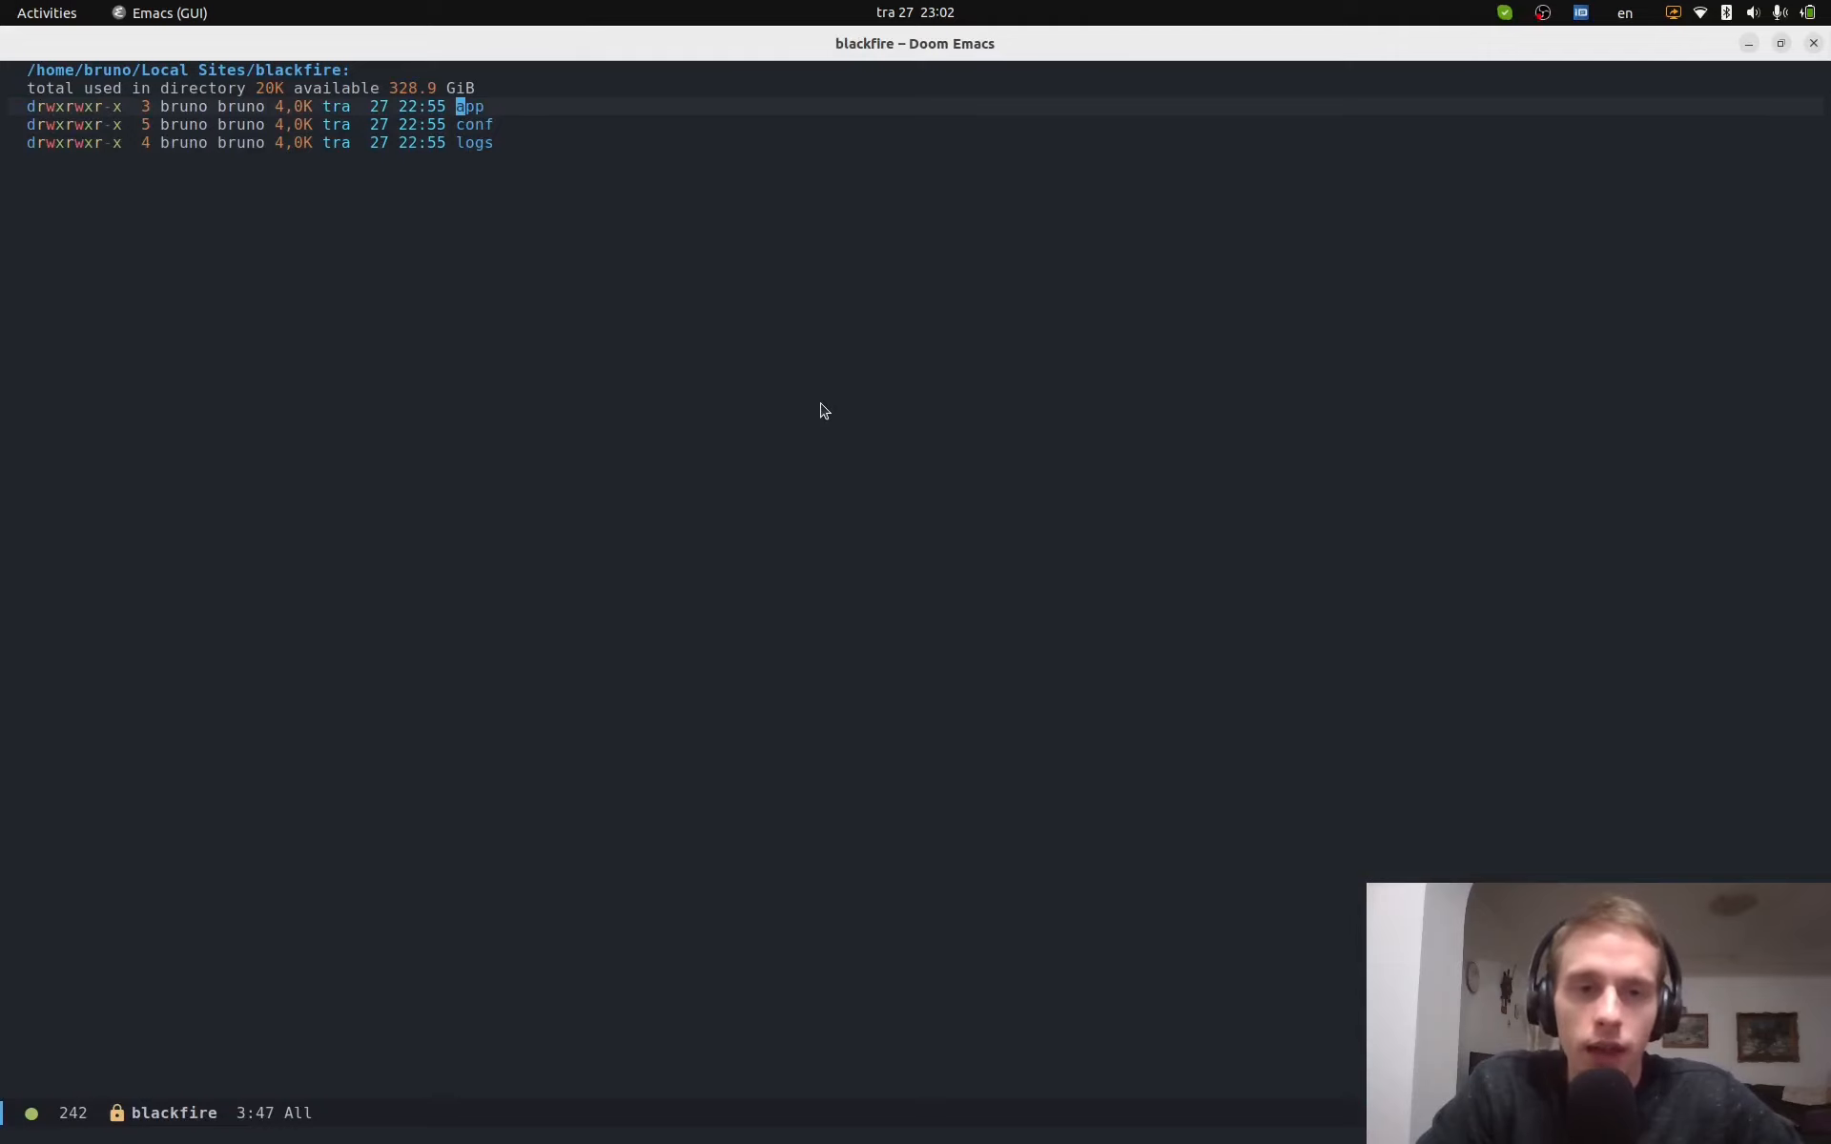
key(j)
key(j)
key(k)
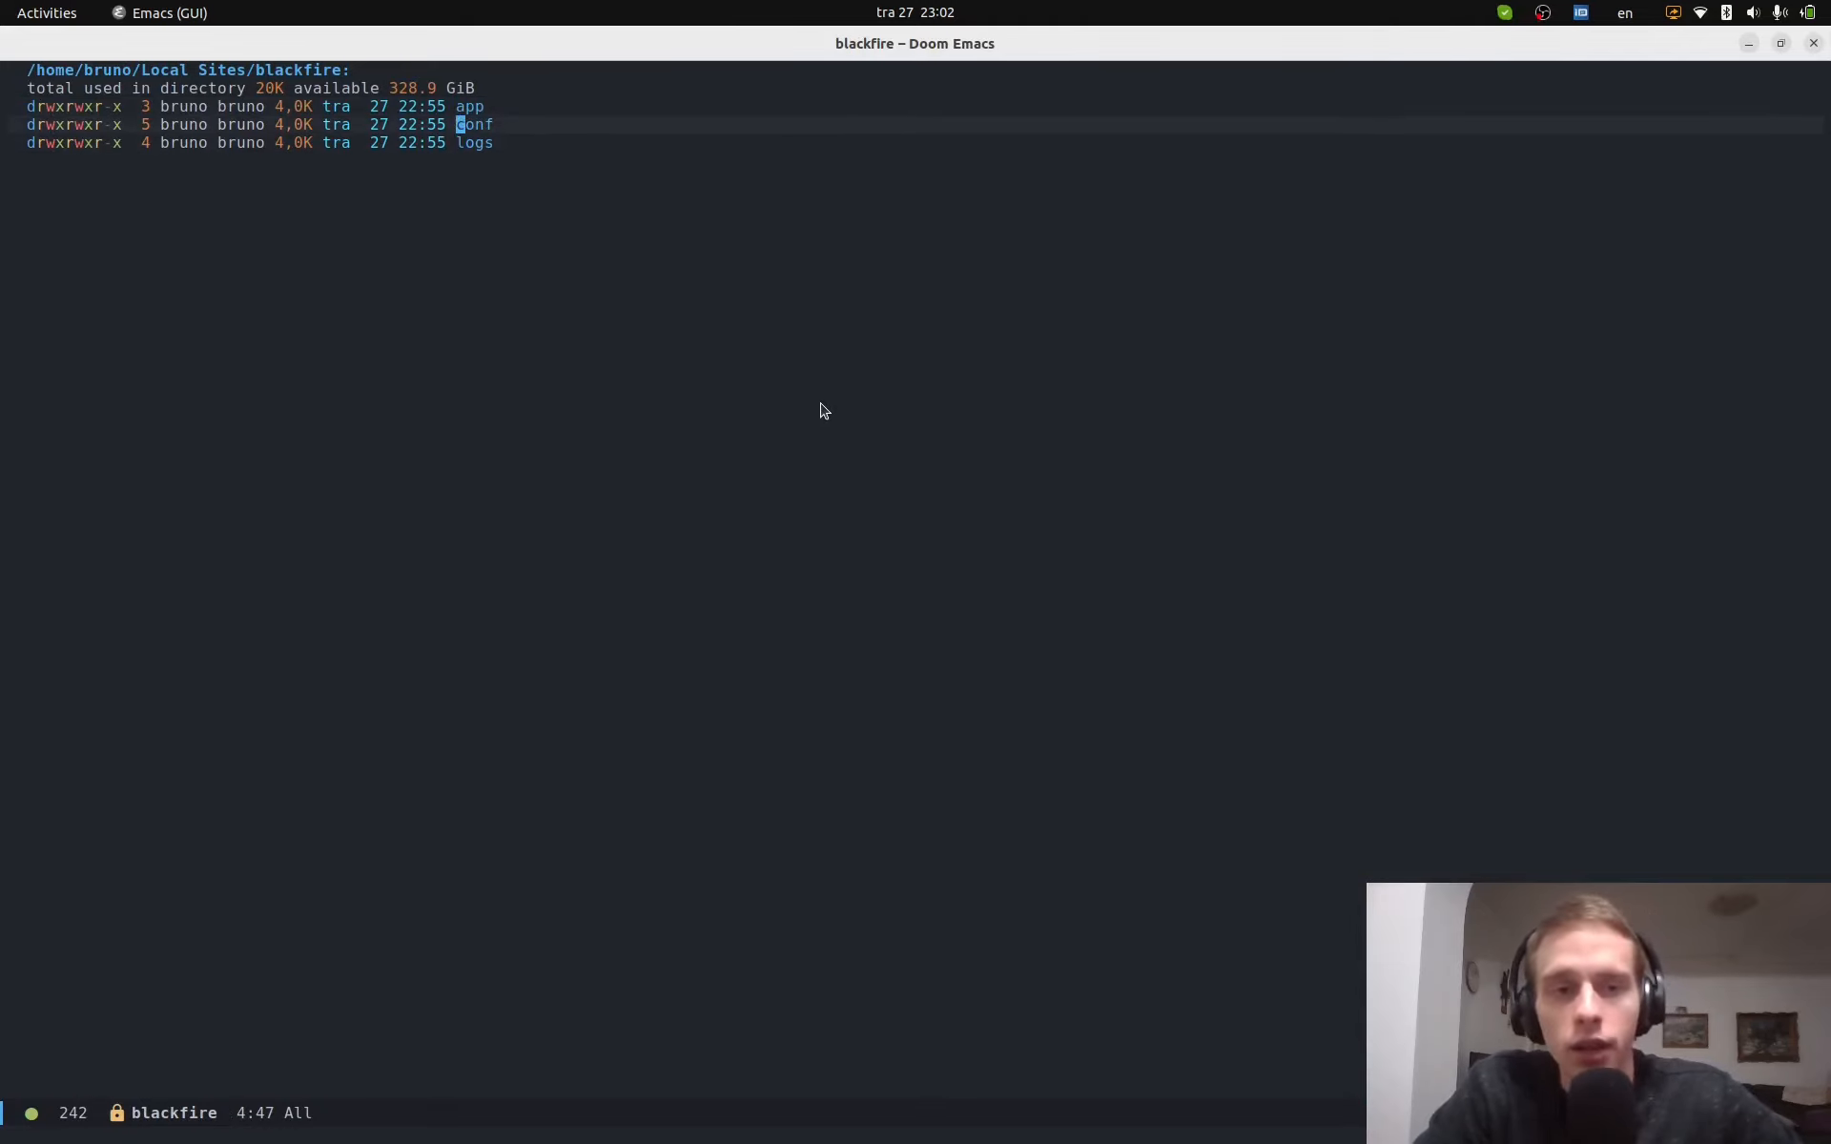
key(Return)
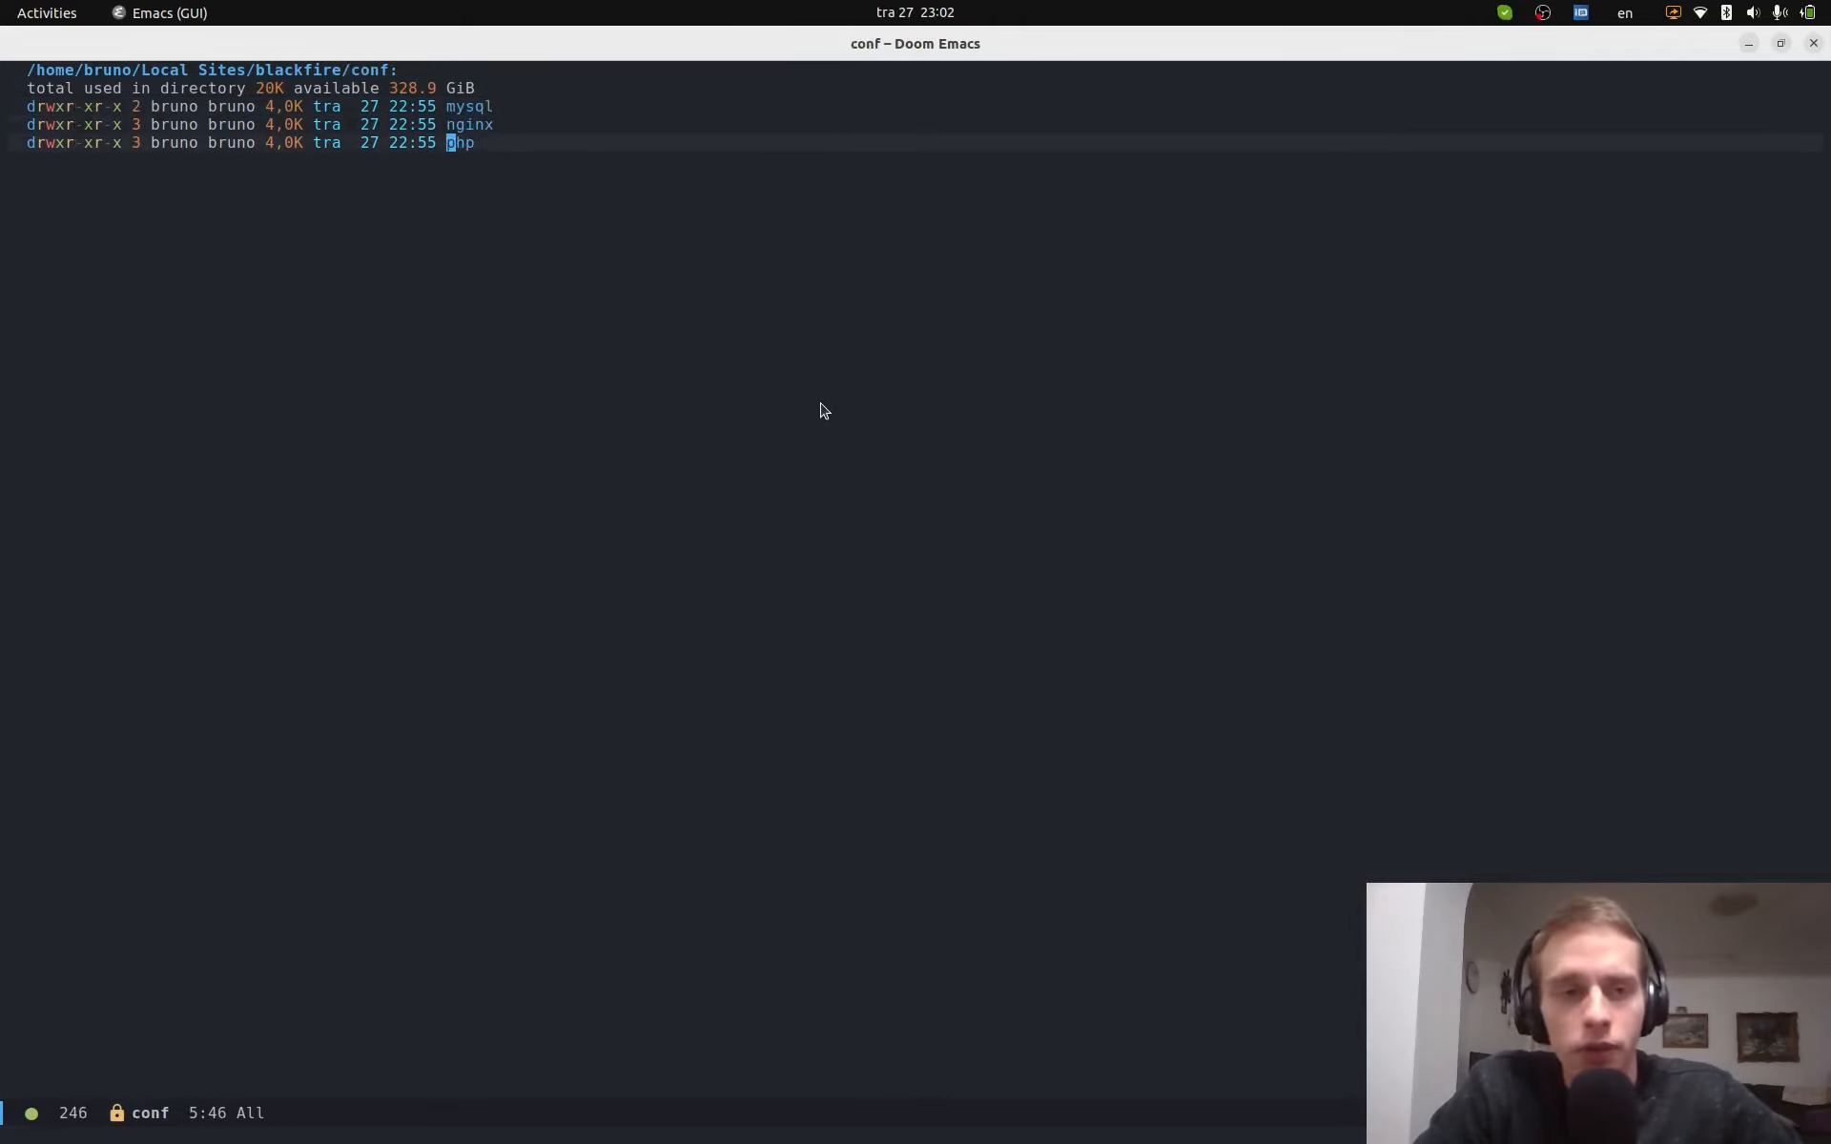
key(Return)
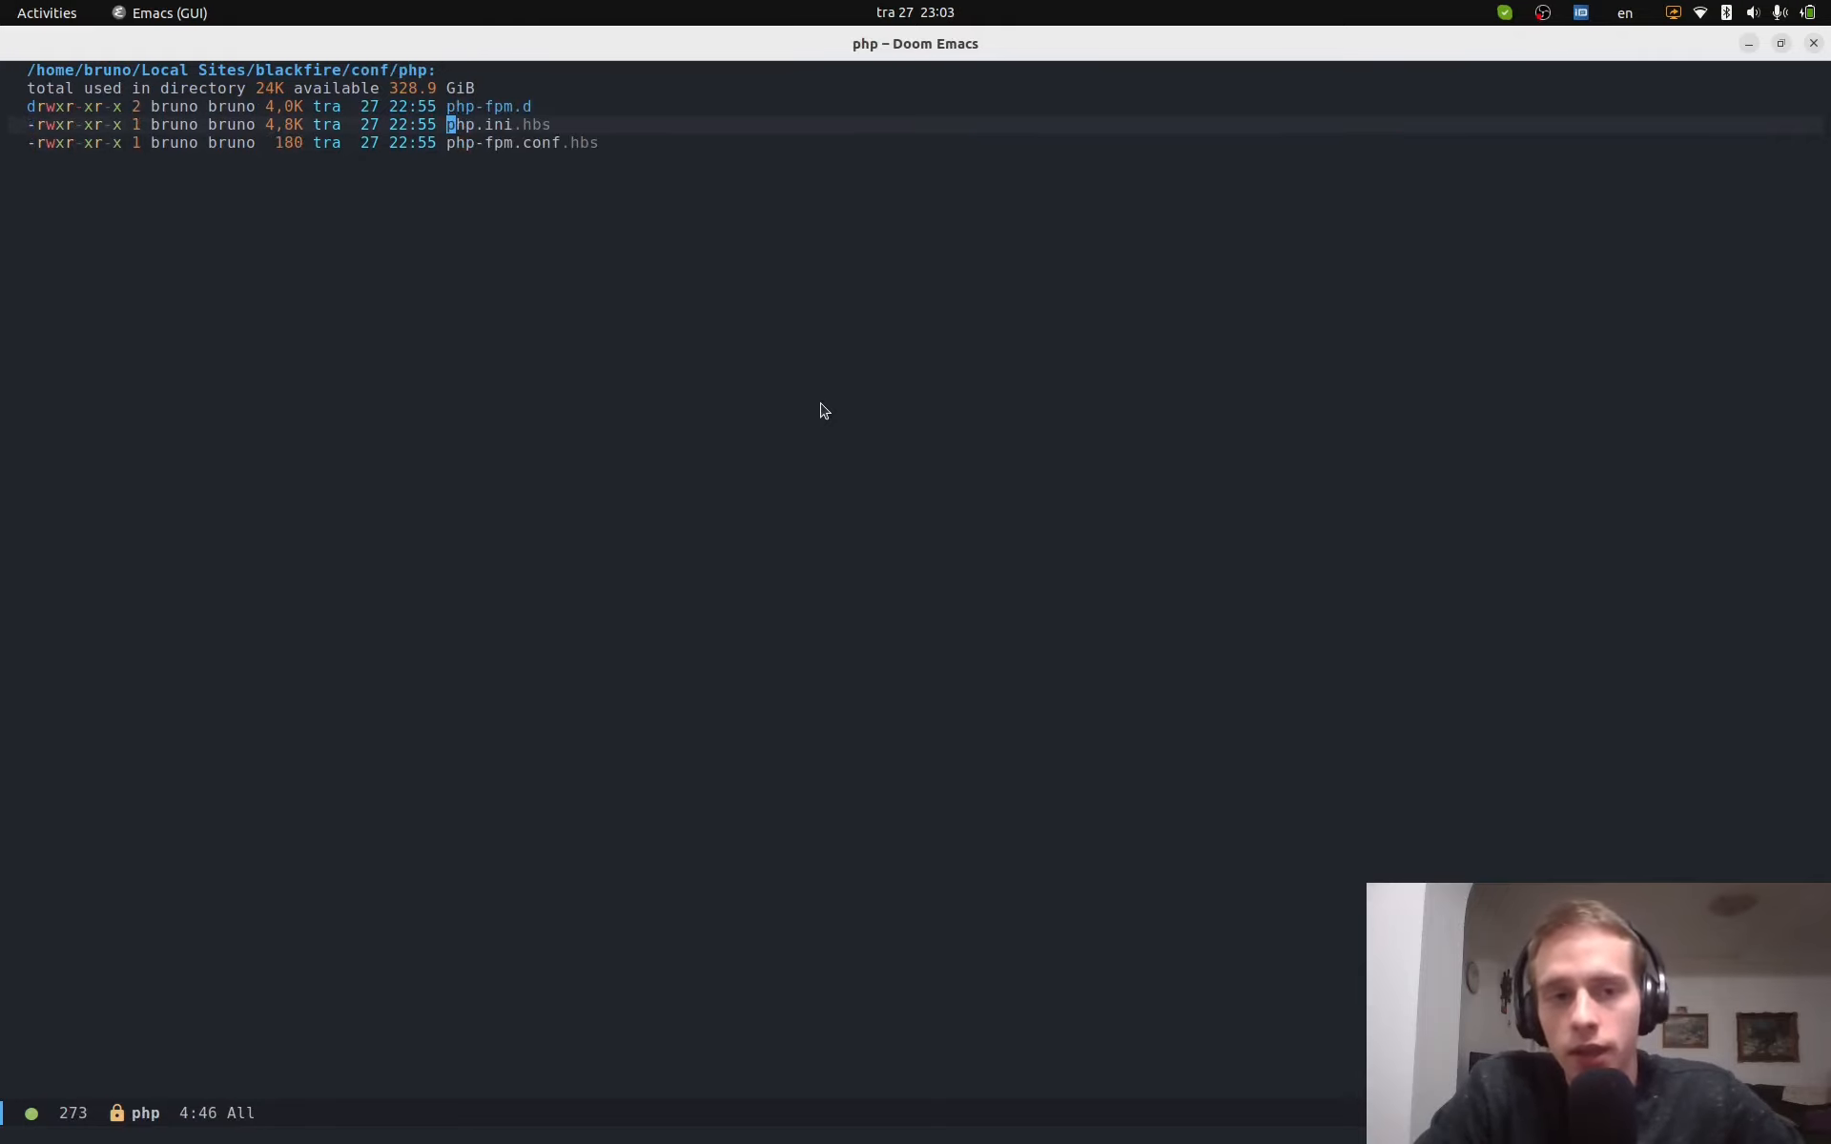
key(Return)
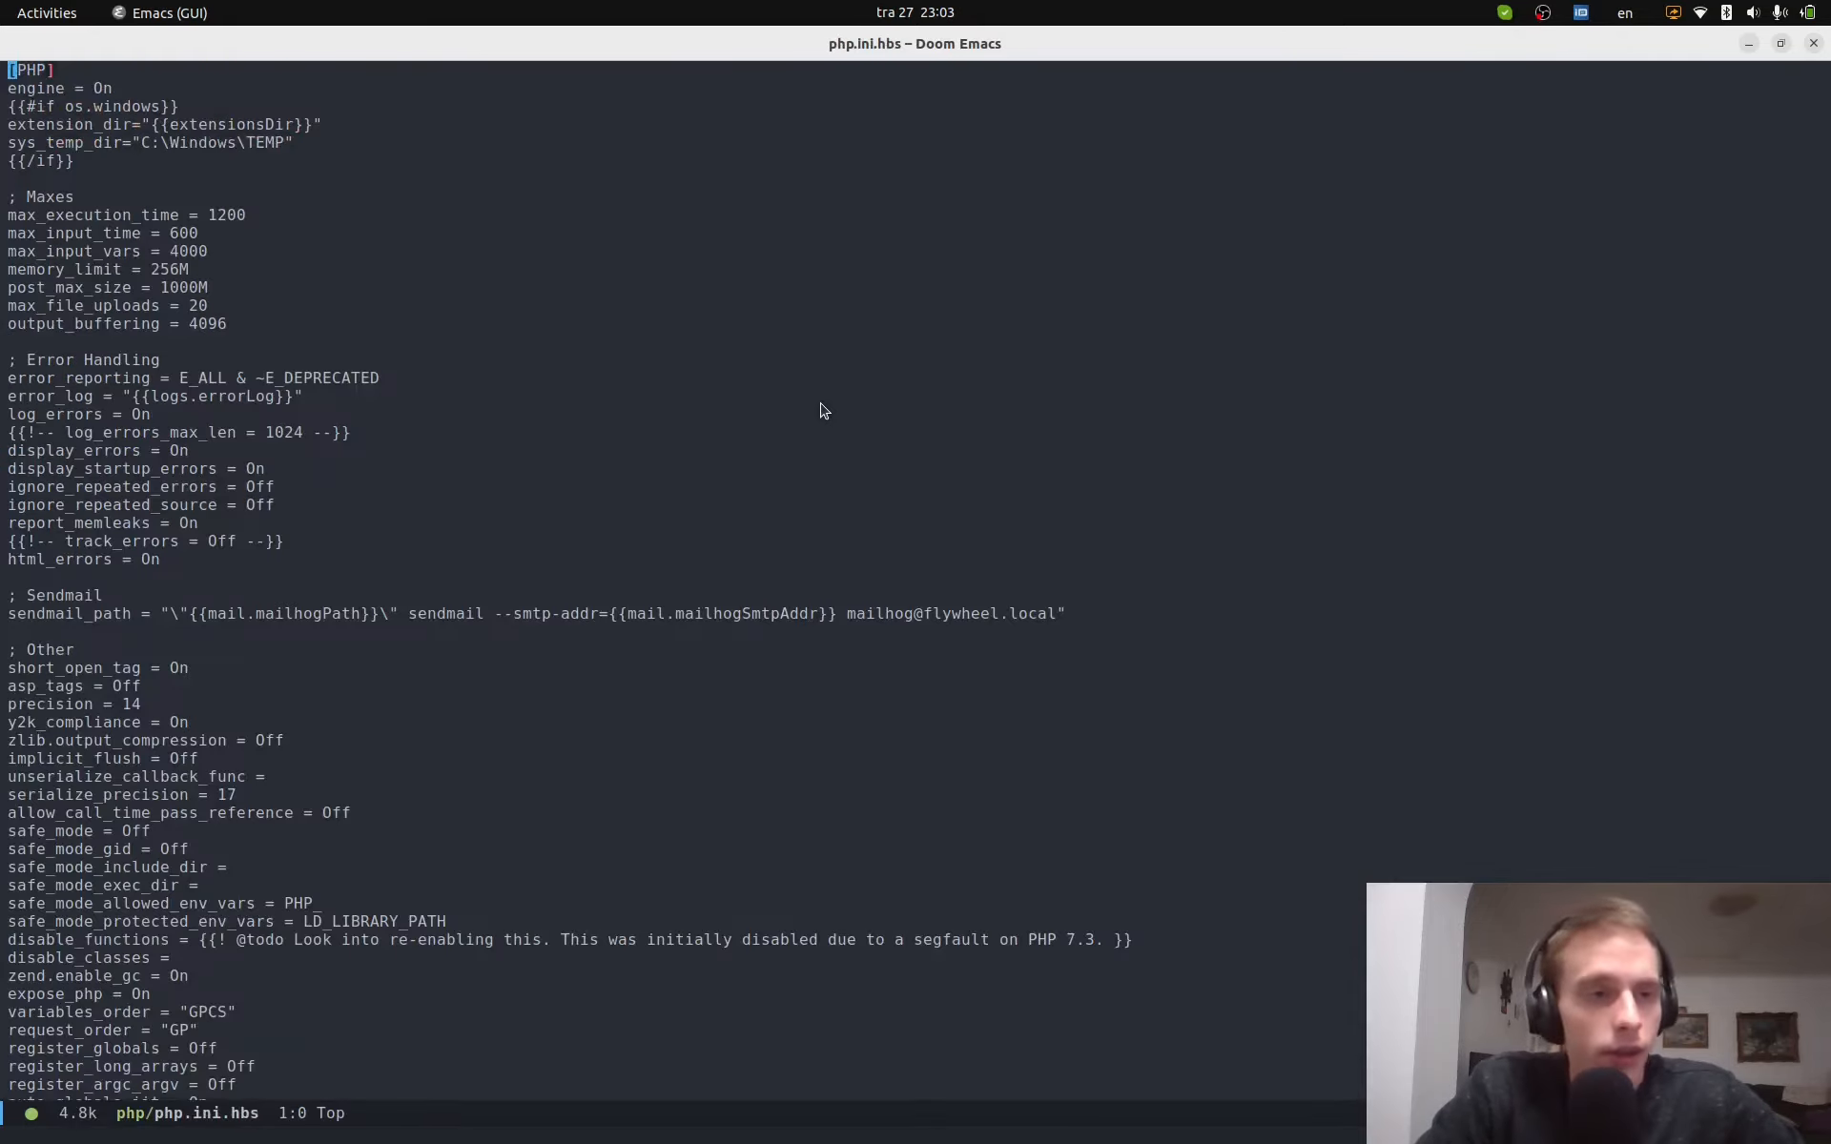
- Paste the [blackfire] settings block at the end of php.ini.hbs and save with :w
key(shift+g)
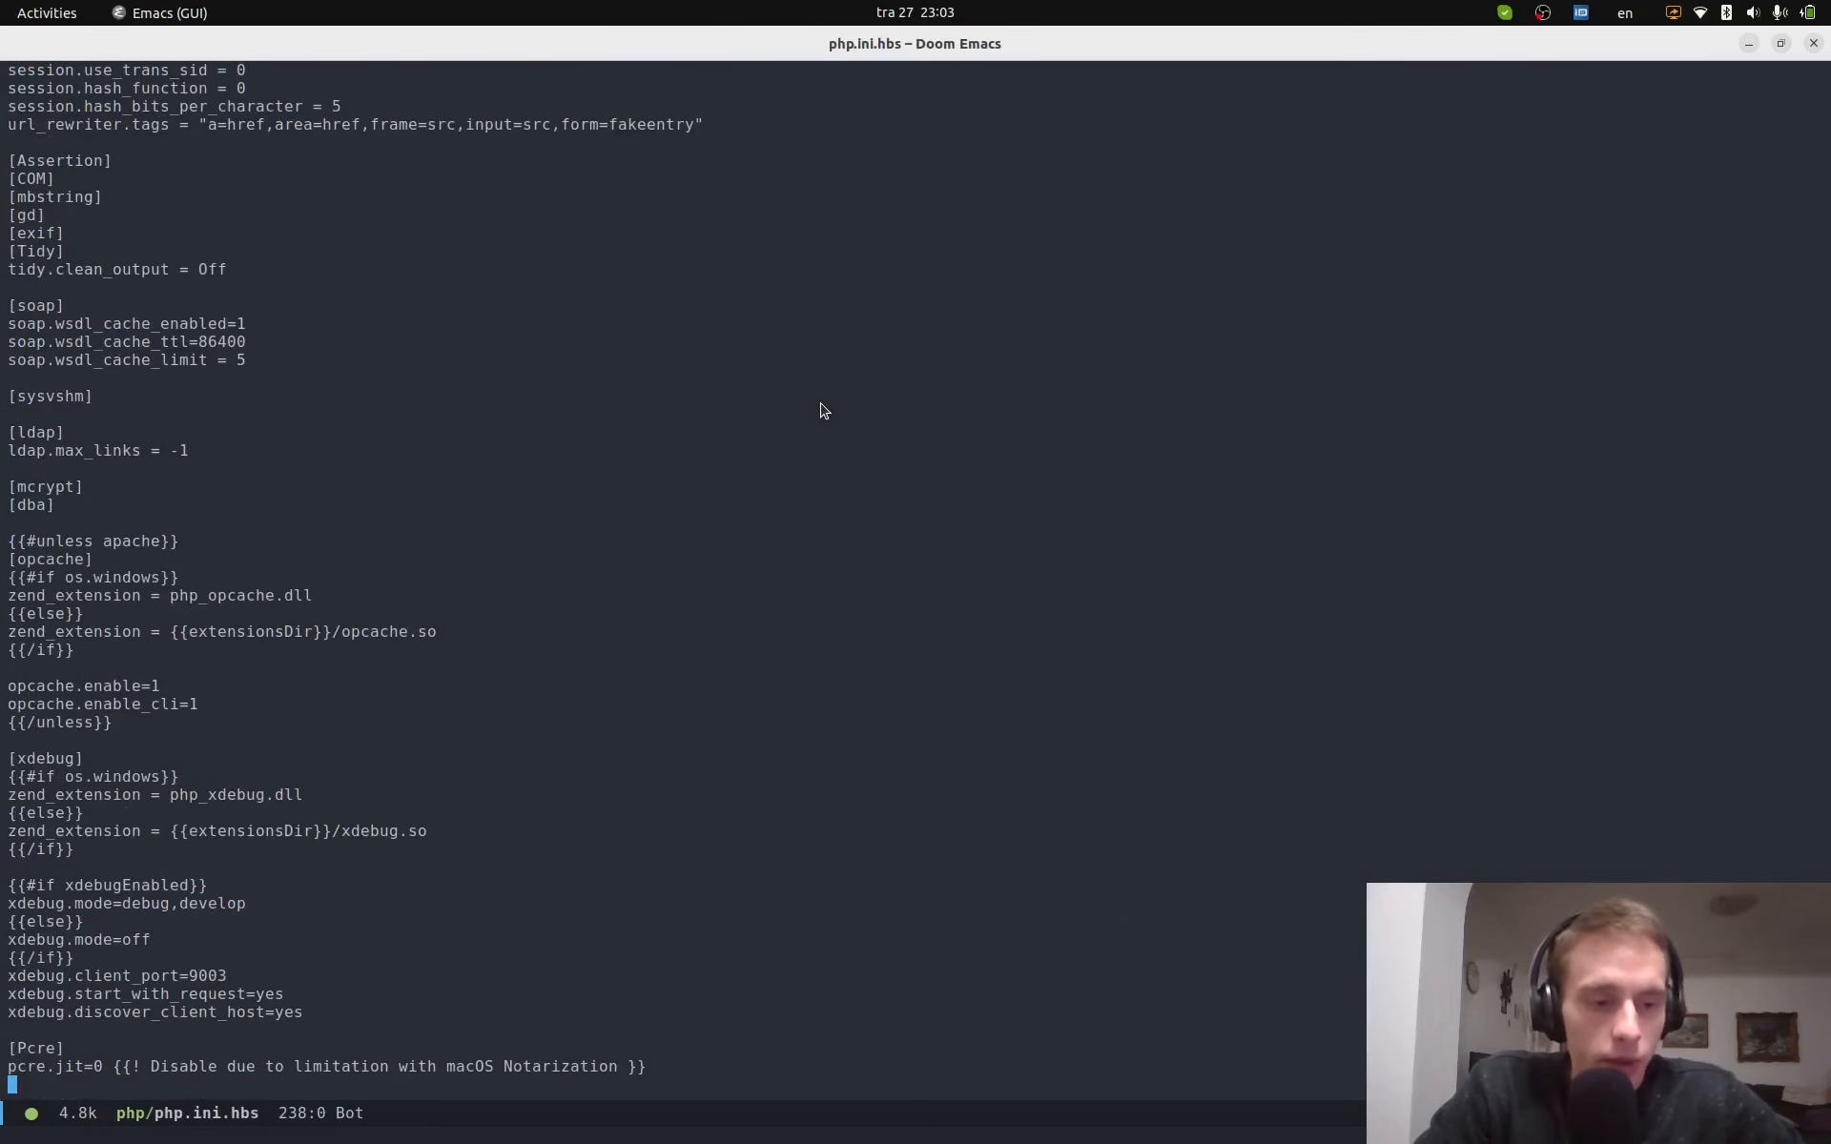
key(p)
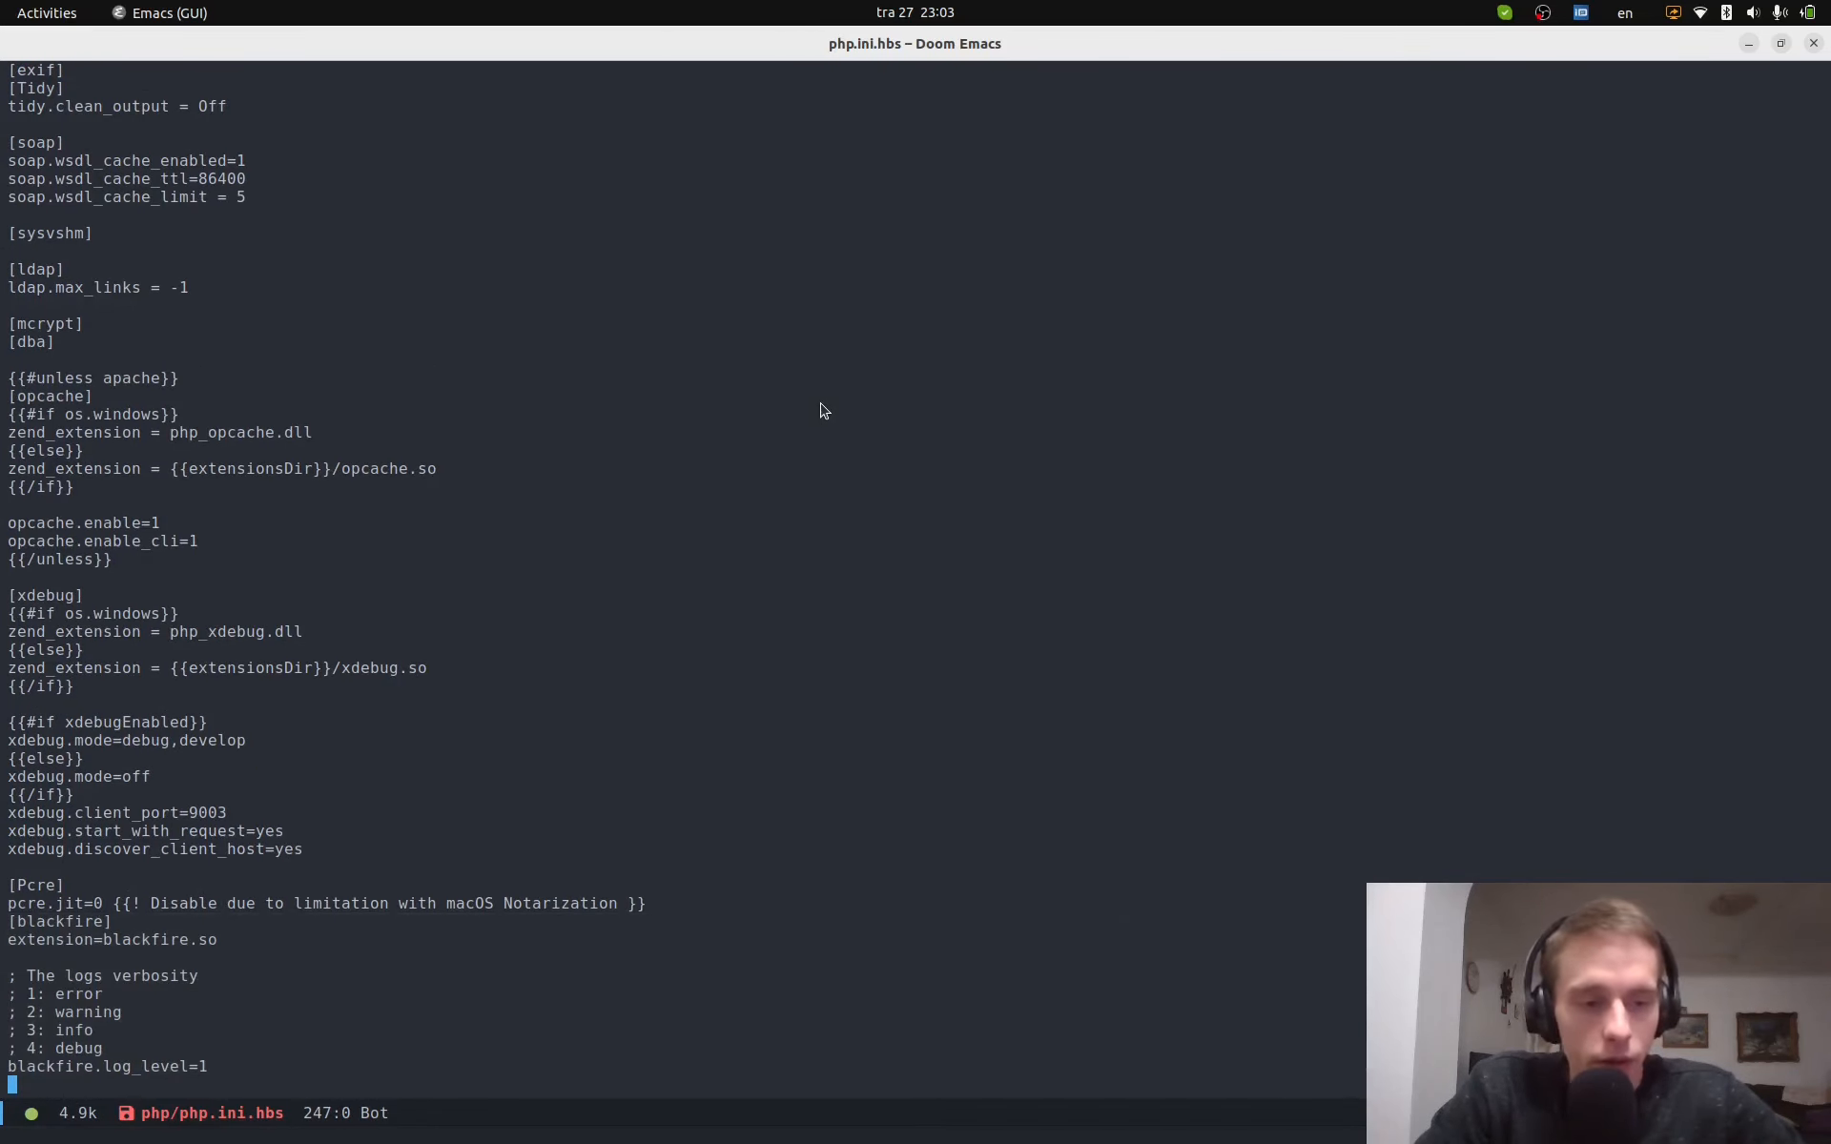
key(k)
key(4)
key(k)
key(k)
key(k)
key(o)
key(Escape)
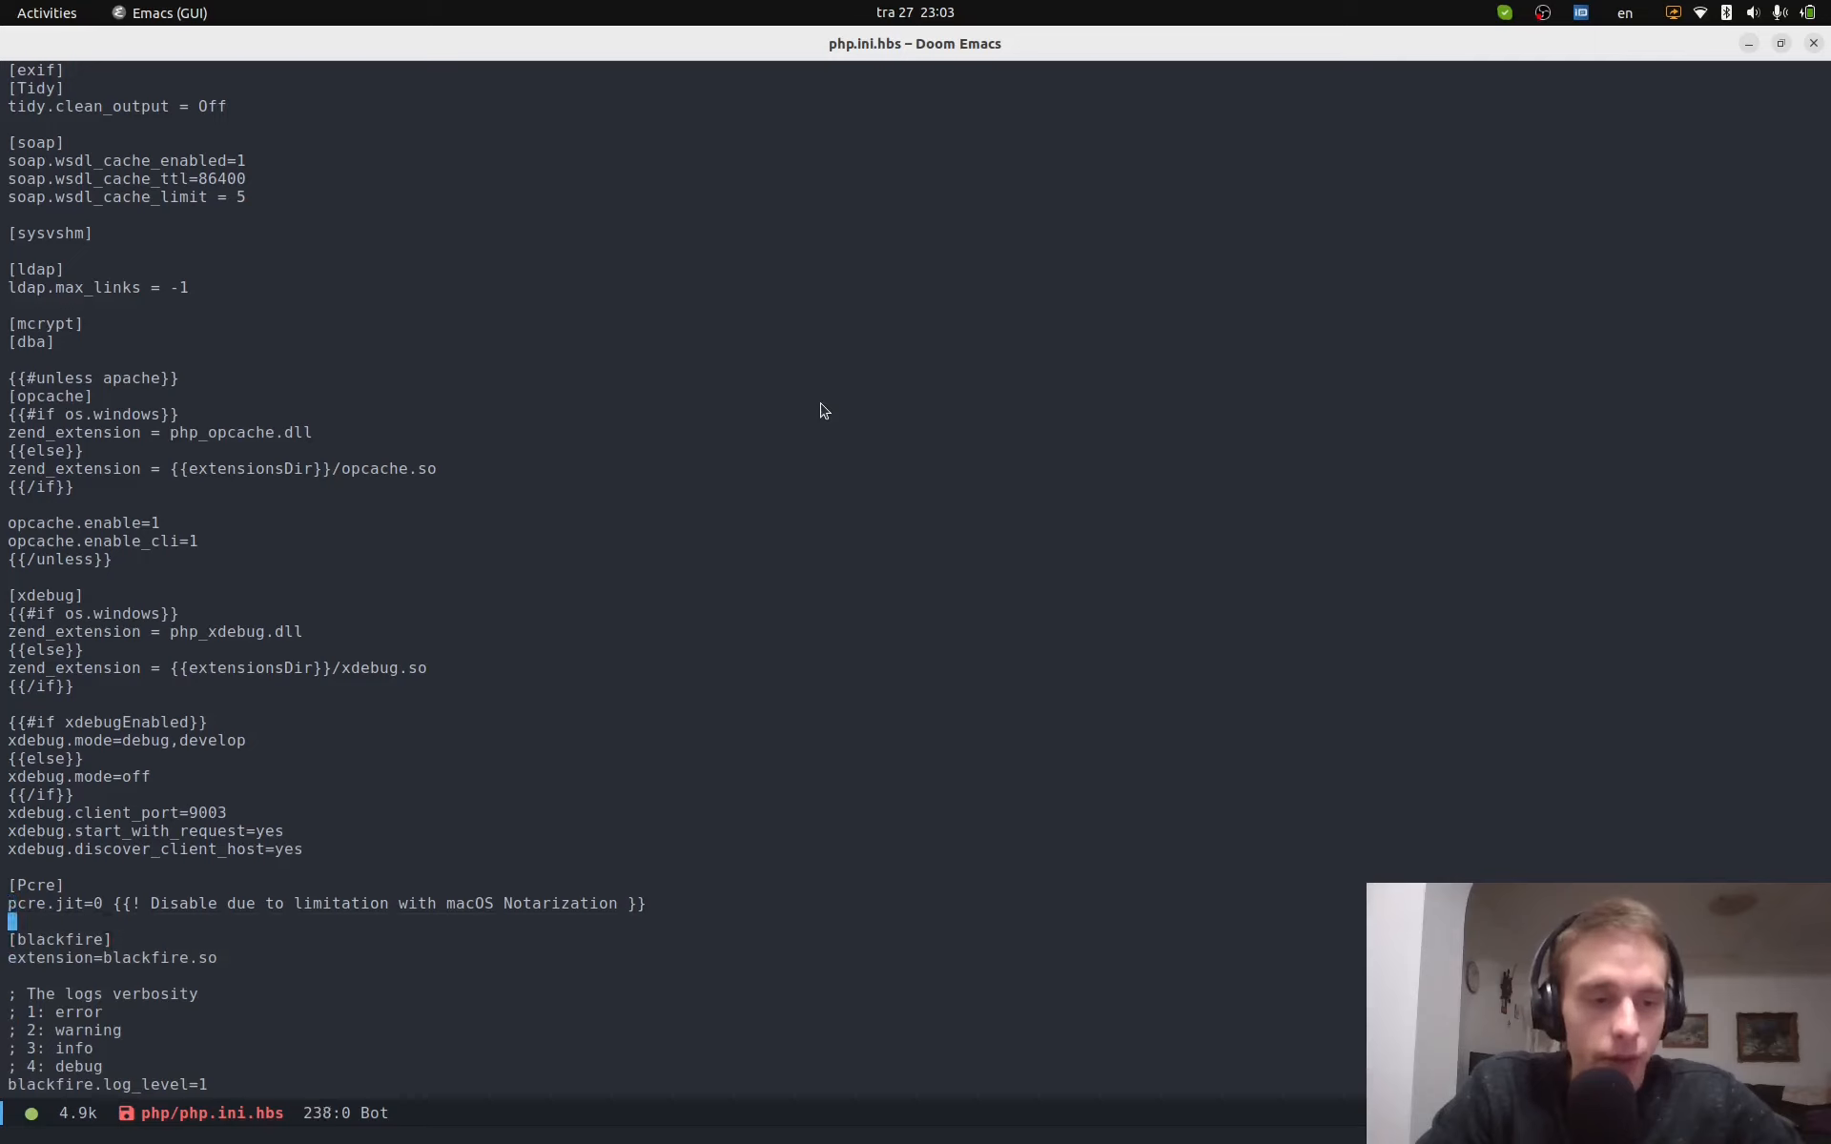
text(:w)
key(Return)
key(j)
key(j)
key(j)
- Select and delete the blackfire.so value on the extension= line
key(4)
key(j)
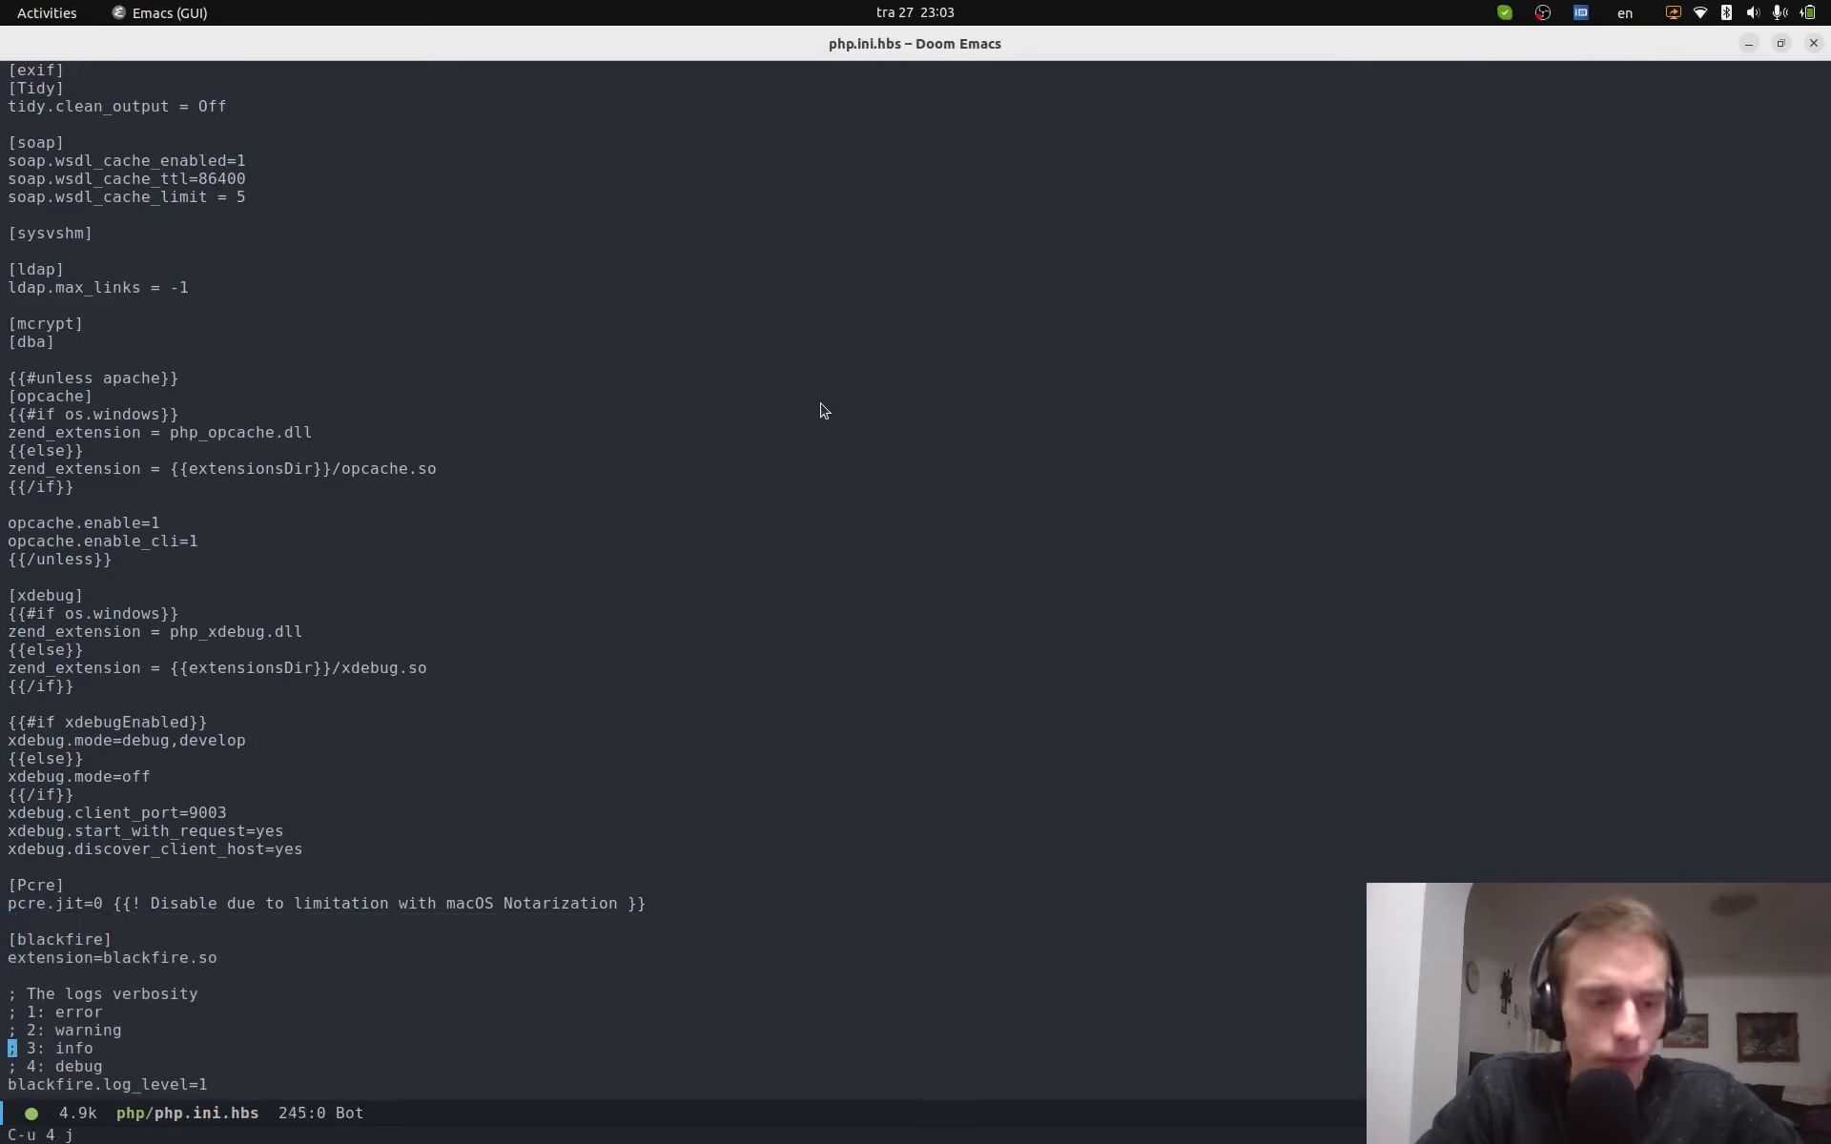
key(j)
key(k)
key(k)
key(k)
key(k)
key(k)
key(k)
key(w)
key(w)
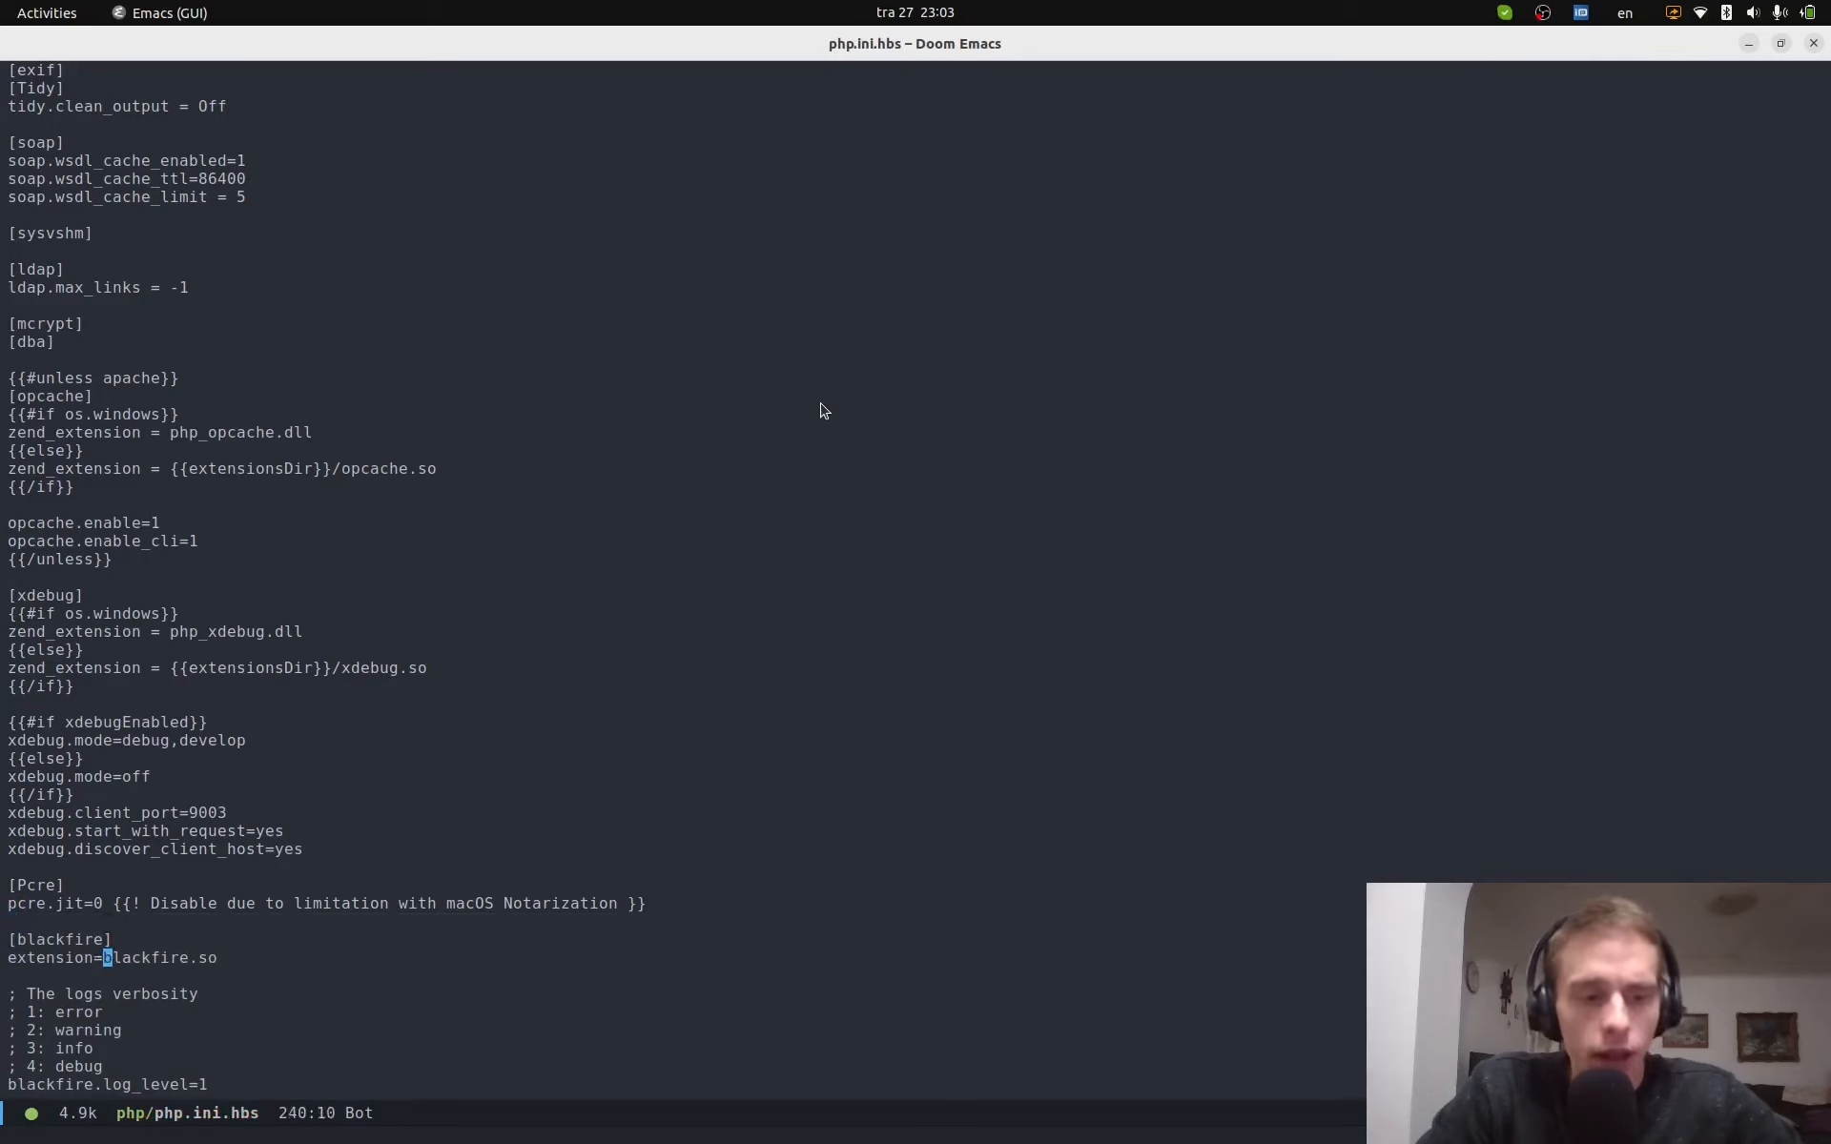
key(v)
key($)
key(h)
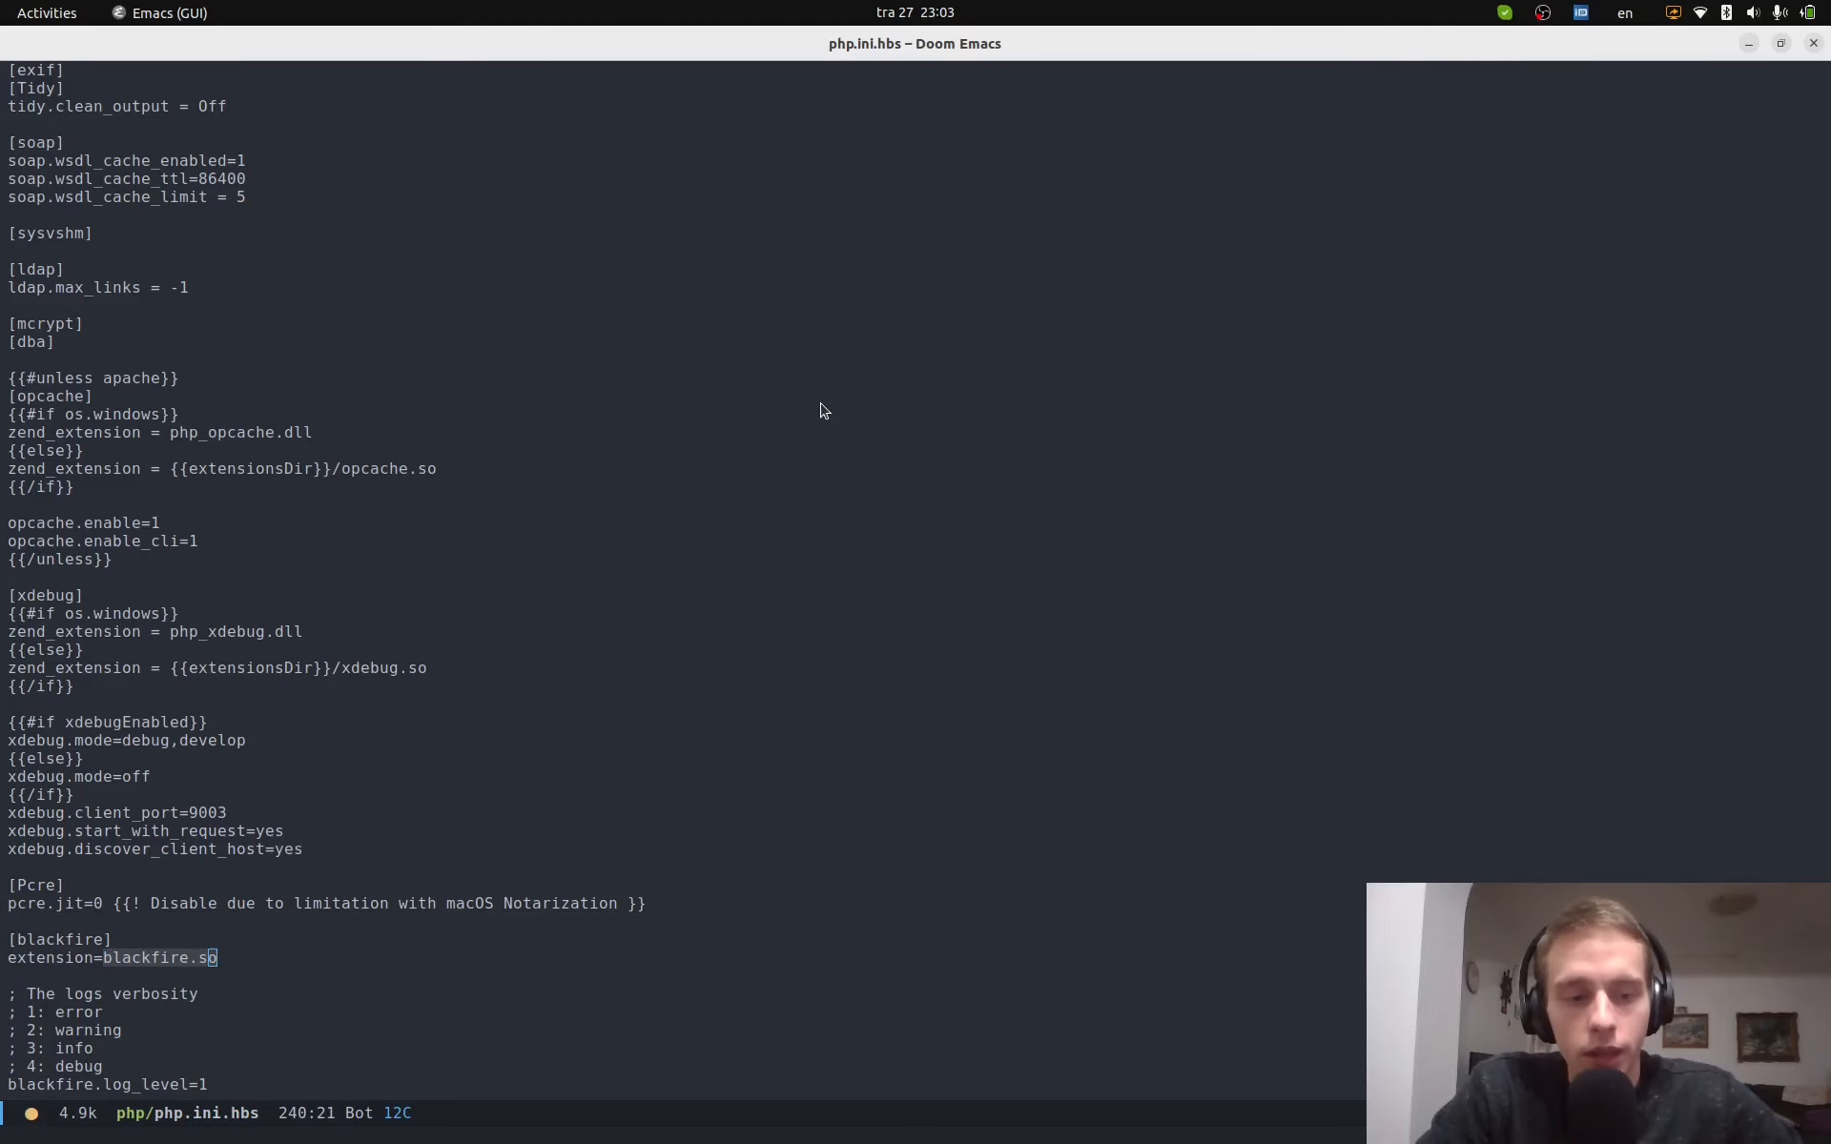
key(c)
- Copy the full /usr/lib/php/20210902/blackfire.so path from the Terminal
key(super+Page_Up)
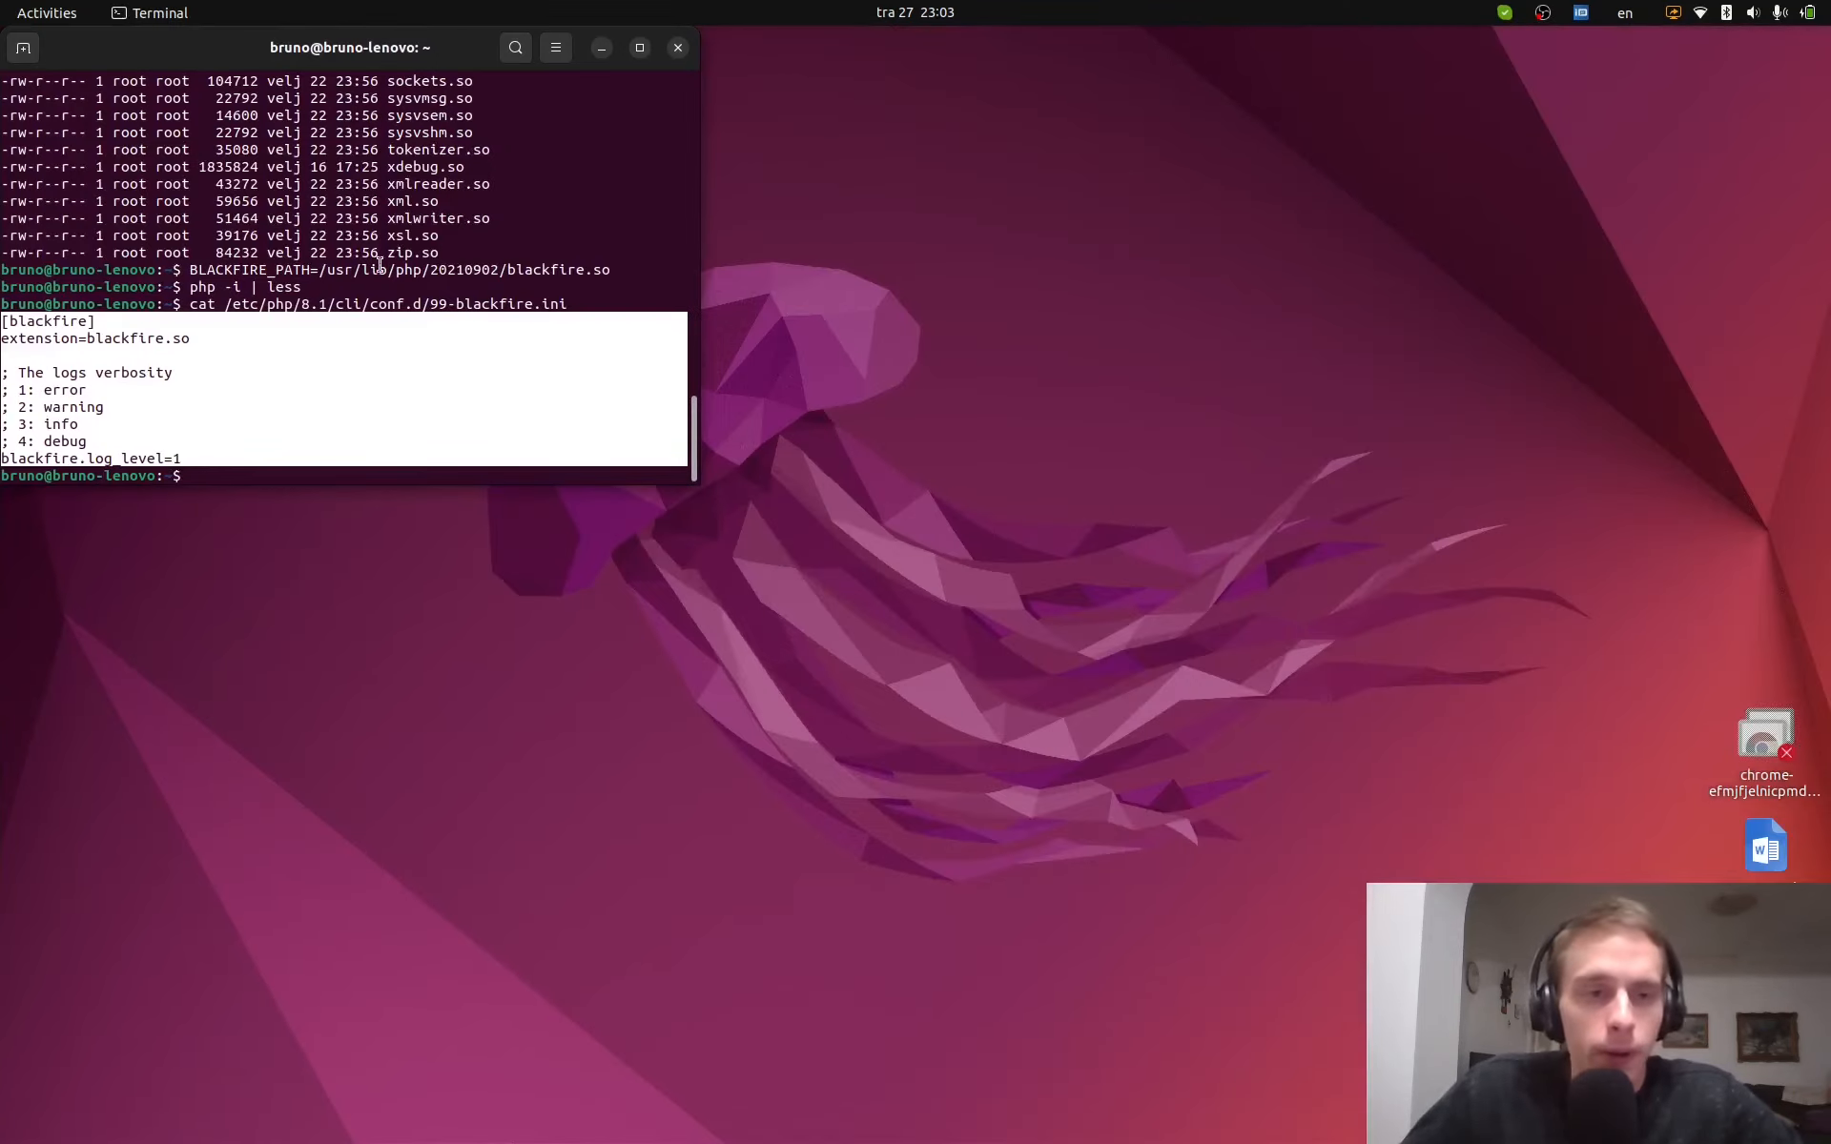
drag(320, 270, 608, 271)
right_click(607, 271)
click(637, 282)
- Paste /usr/lib/php/20210902/blackfire.so after extension= and save php.ini.hbs
key(super+Page_Down)
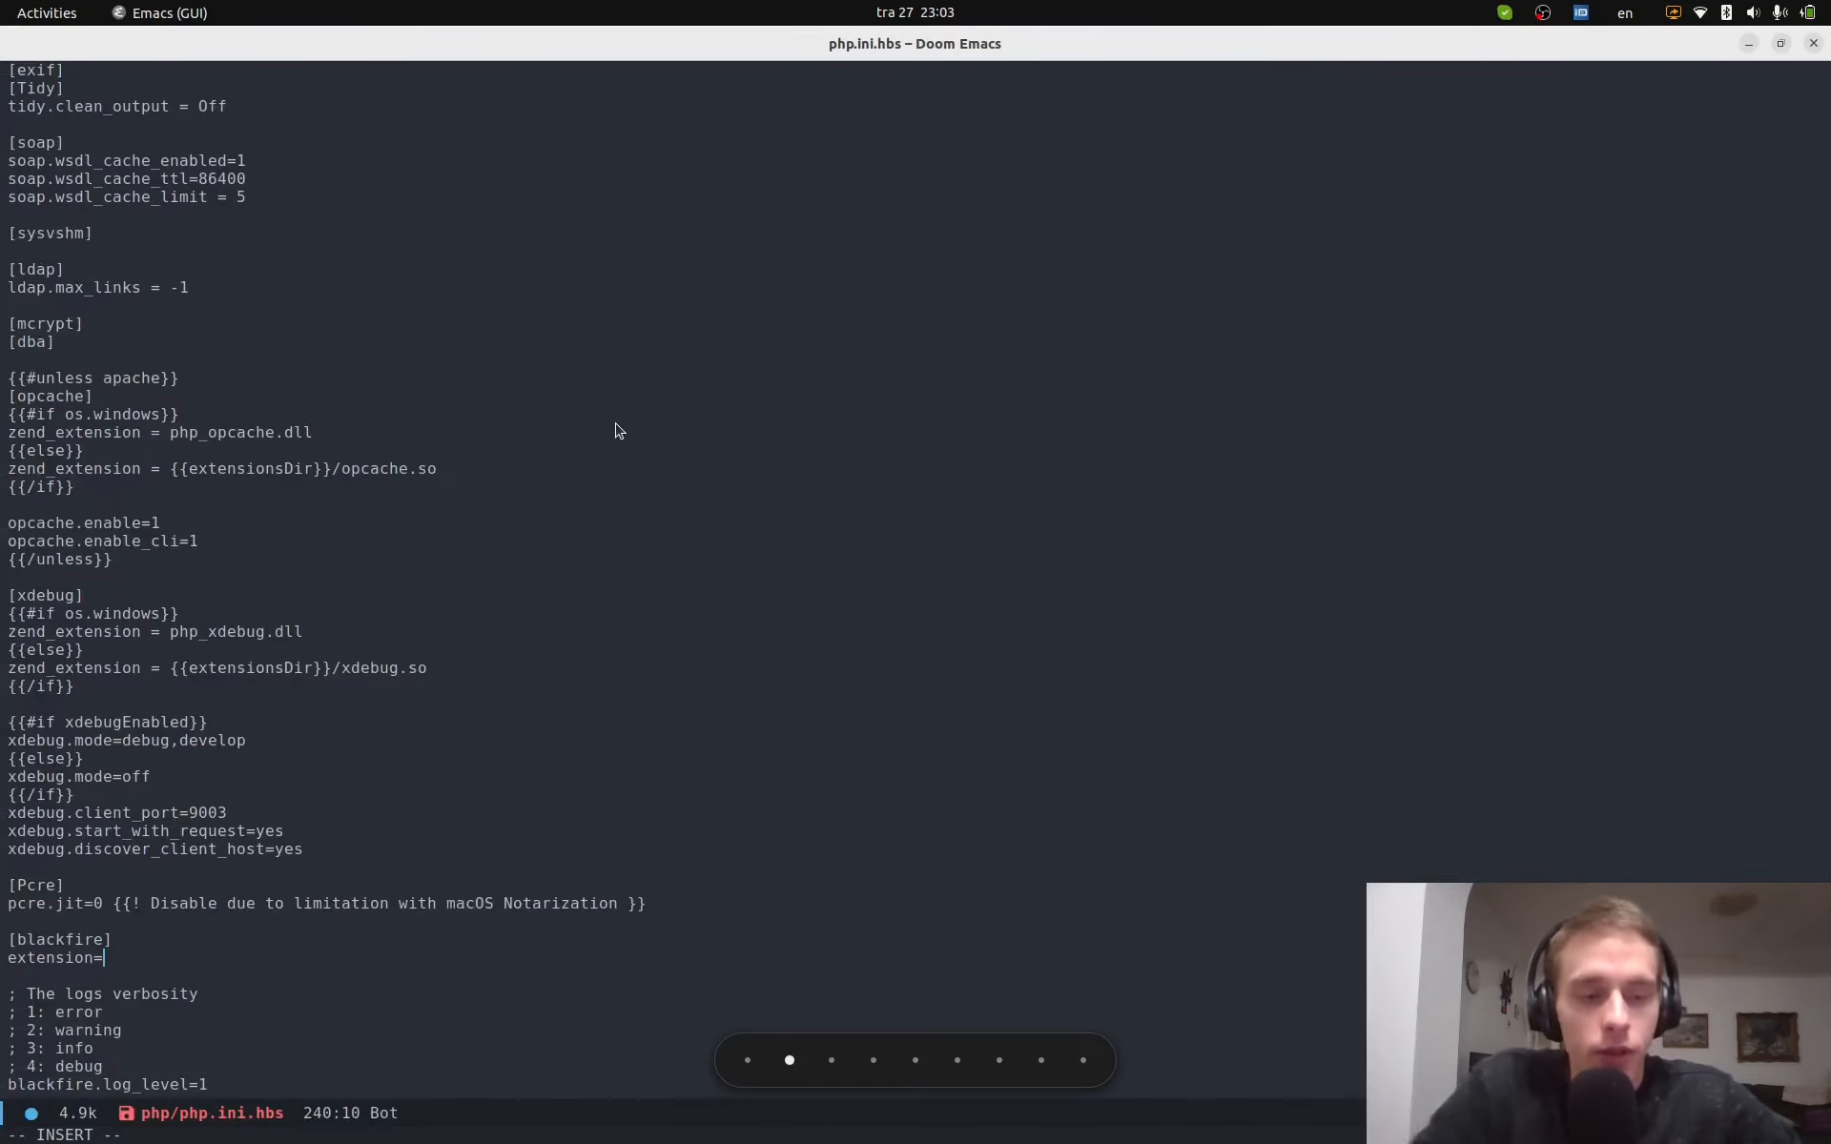
key(ctrl+shift+v)
key(Escape)
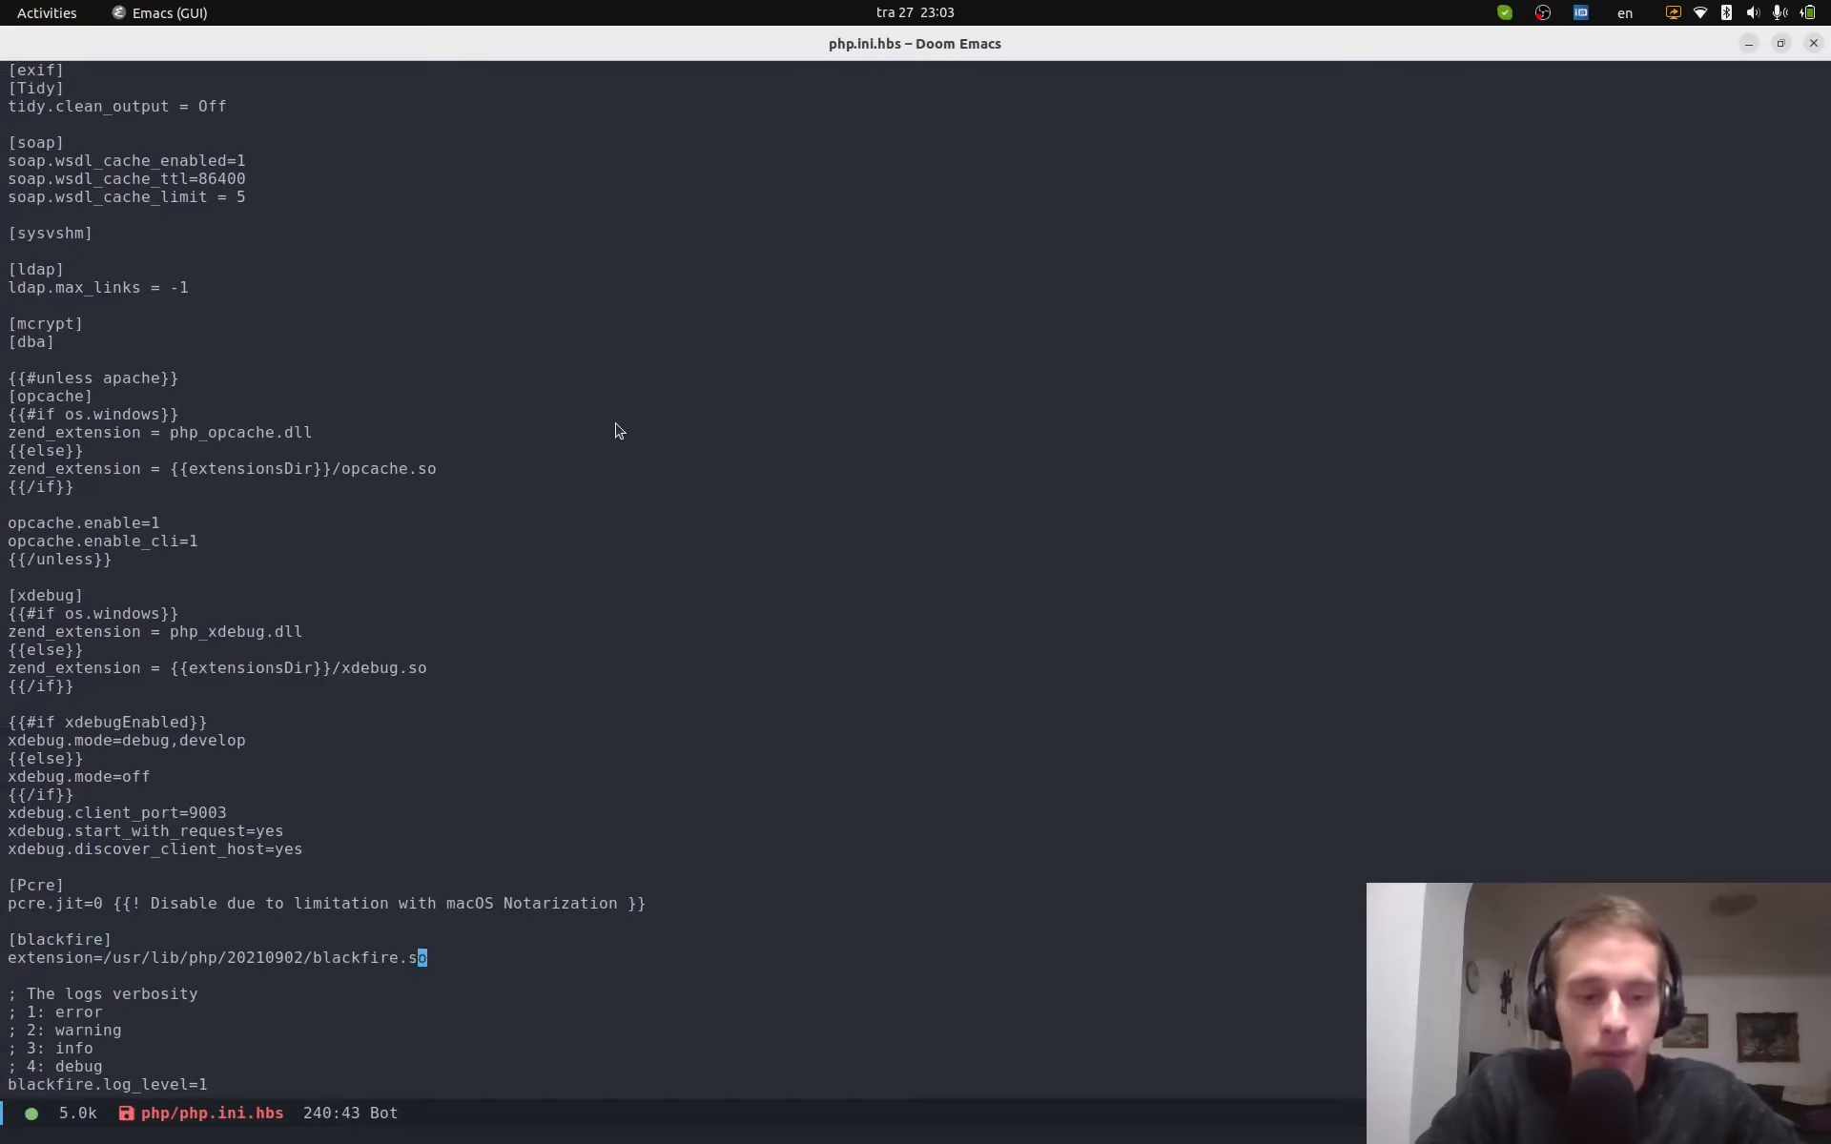
text(:w)
key(Return)
key(4)
key(j)
key(j)
key(j)
key(j)
key(dollar)
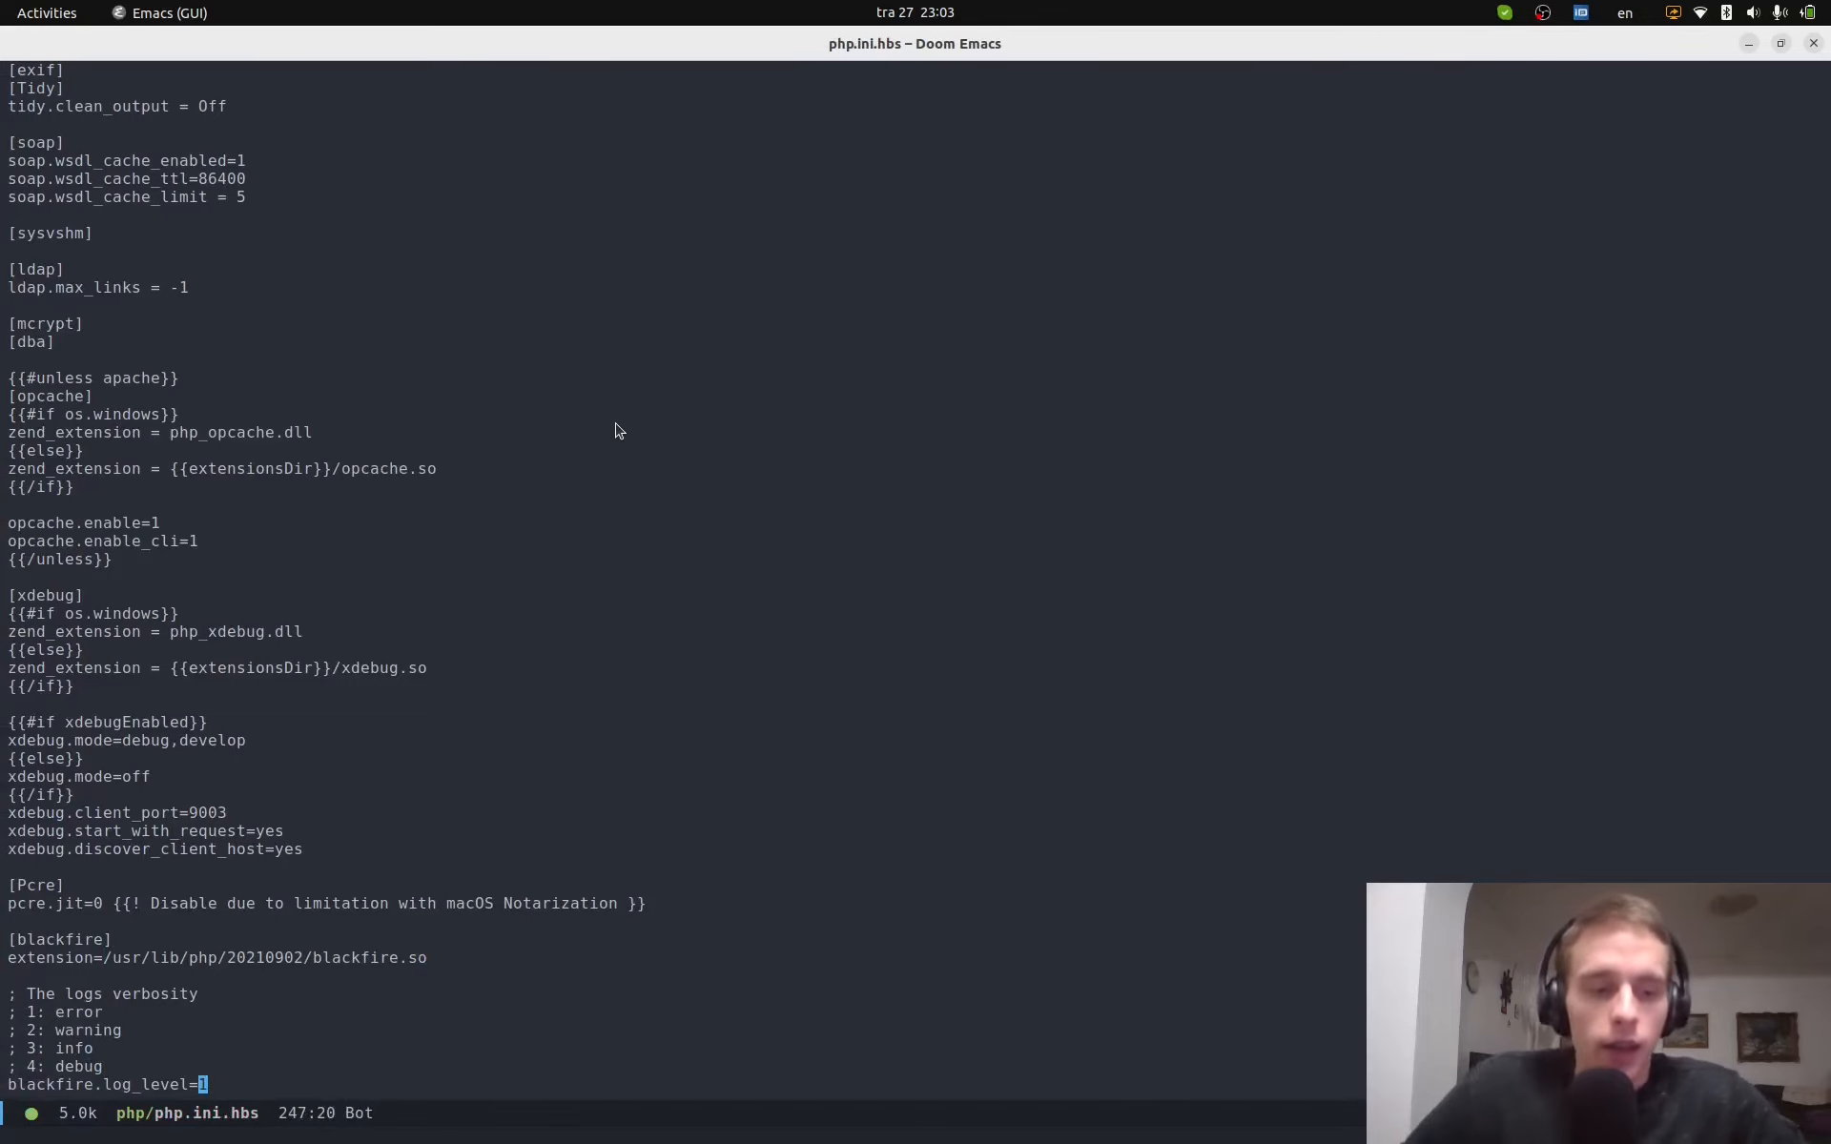
key(super+Page_Up)
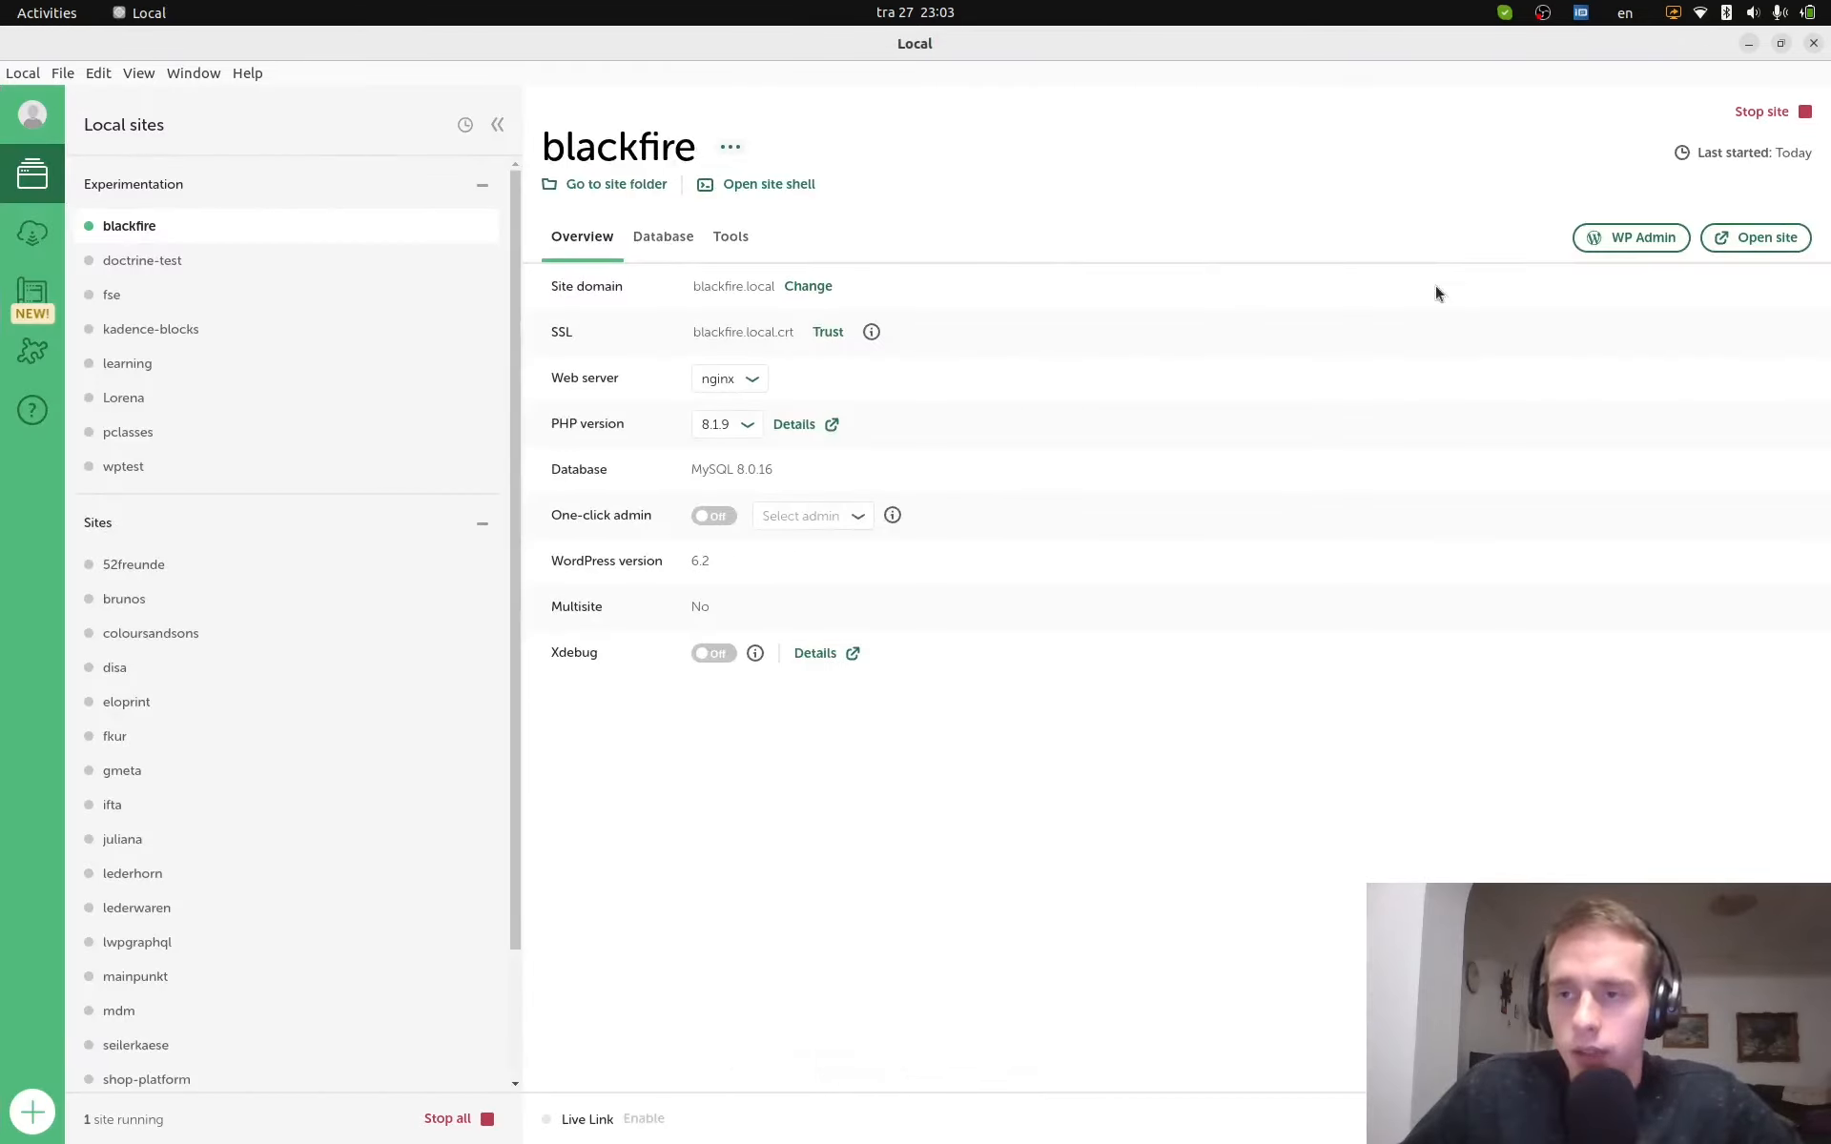
- Stop and restart the blackfire site in Local, then open its PHP version Details page
click(1782, 112)
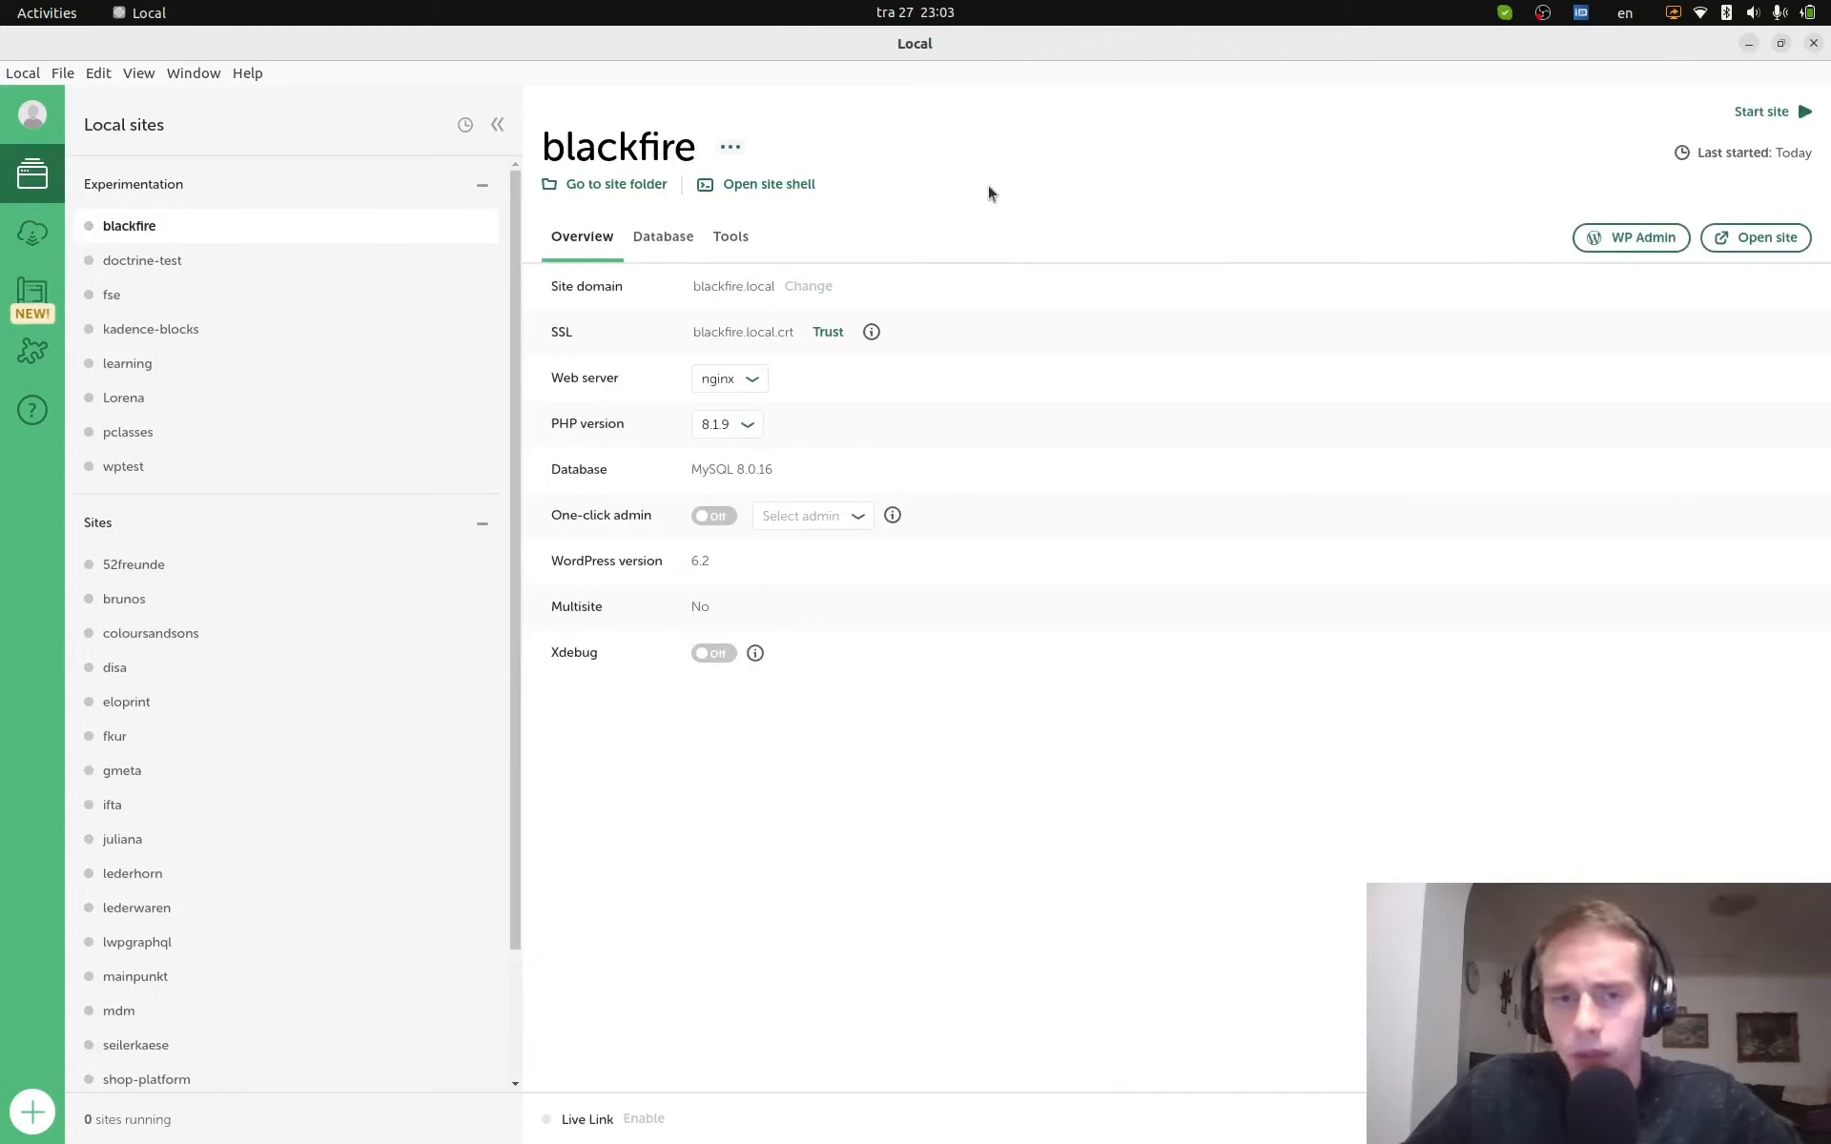
click(1762, 112)
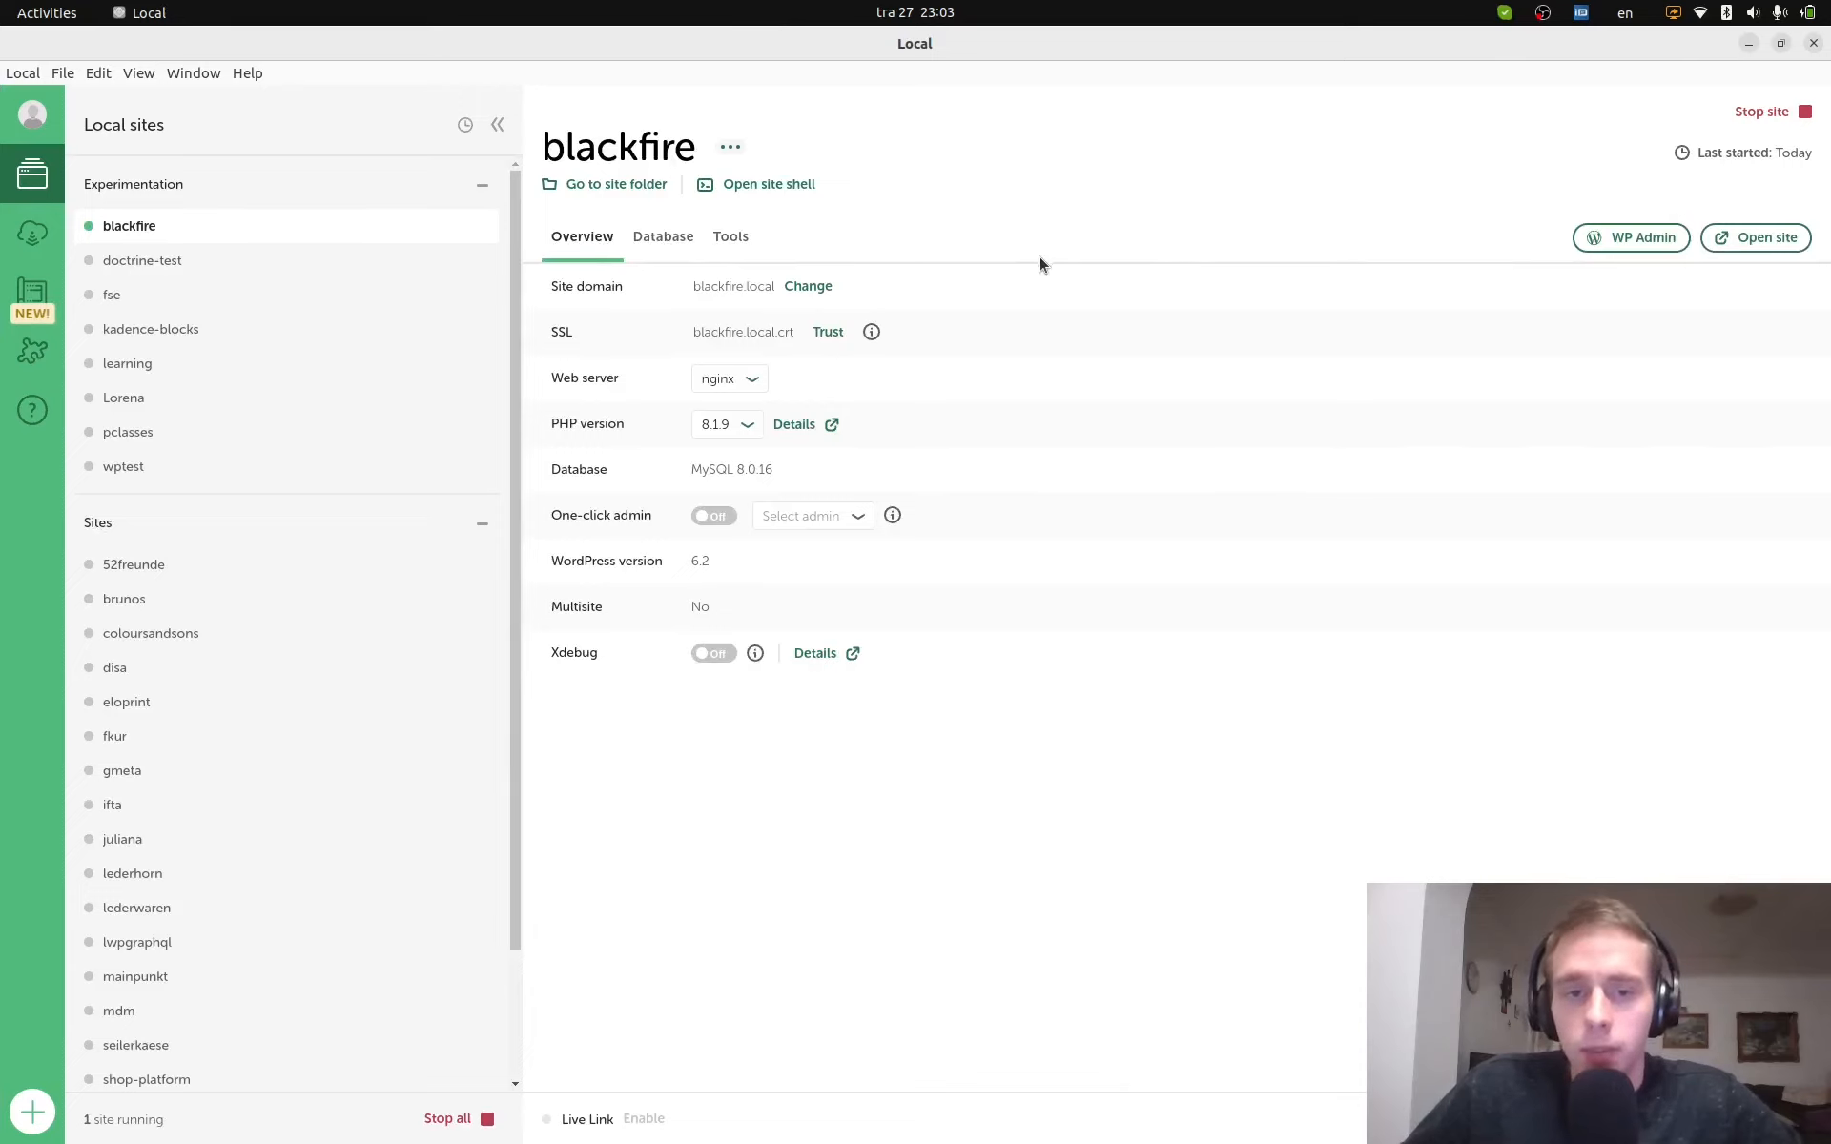
mouse_move(875, 336)
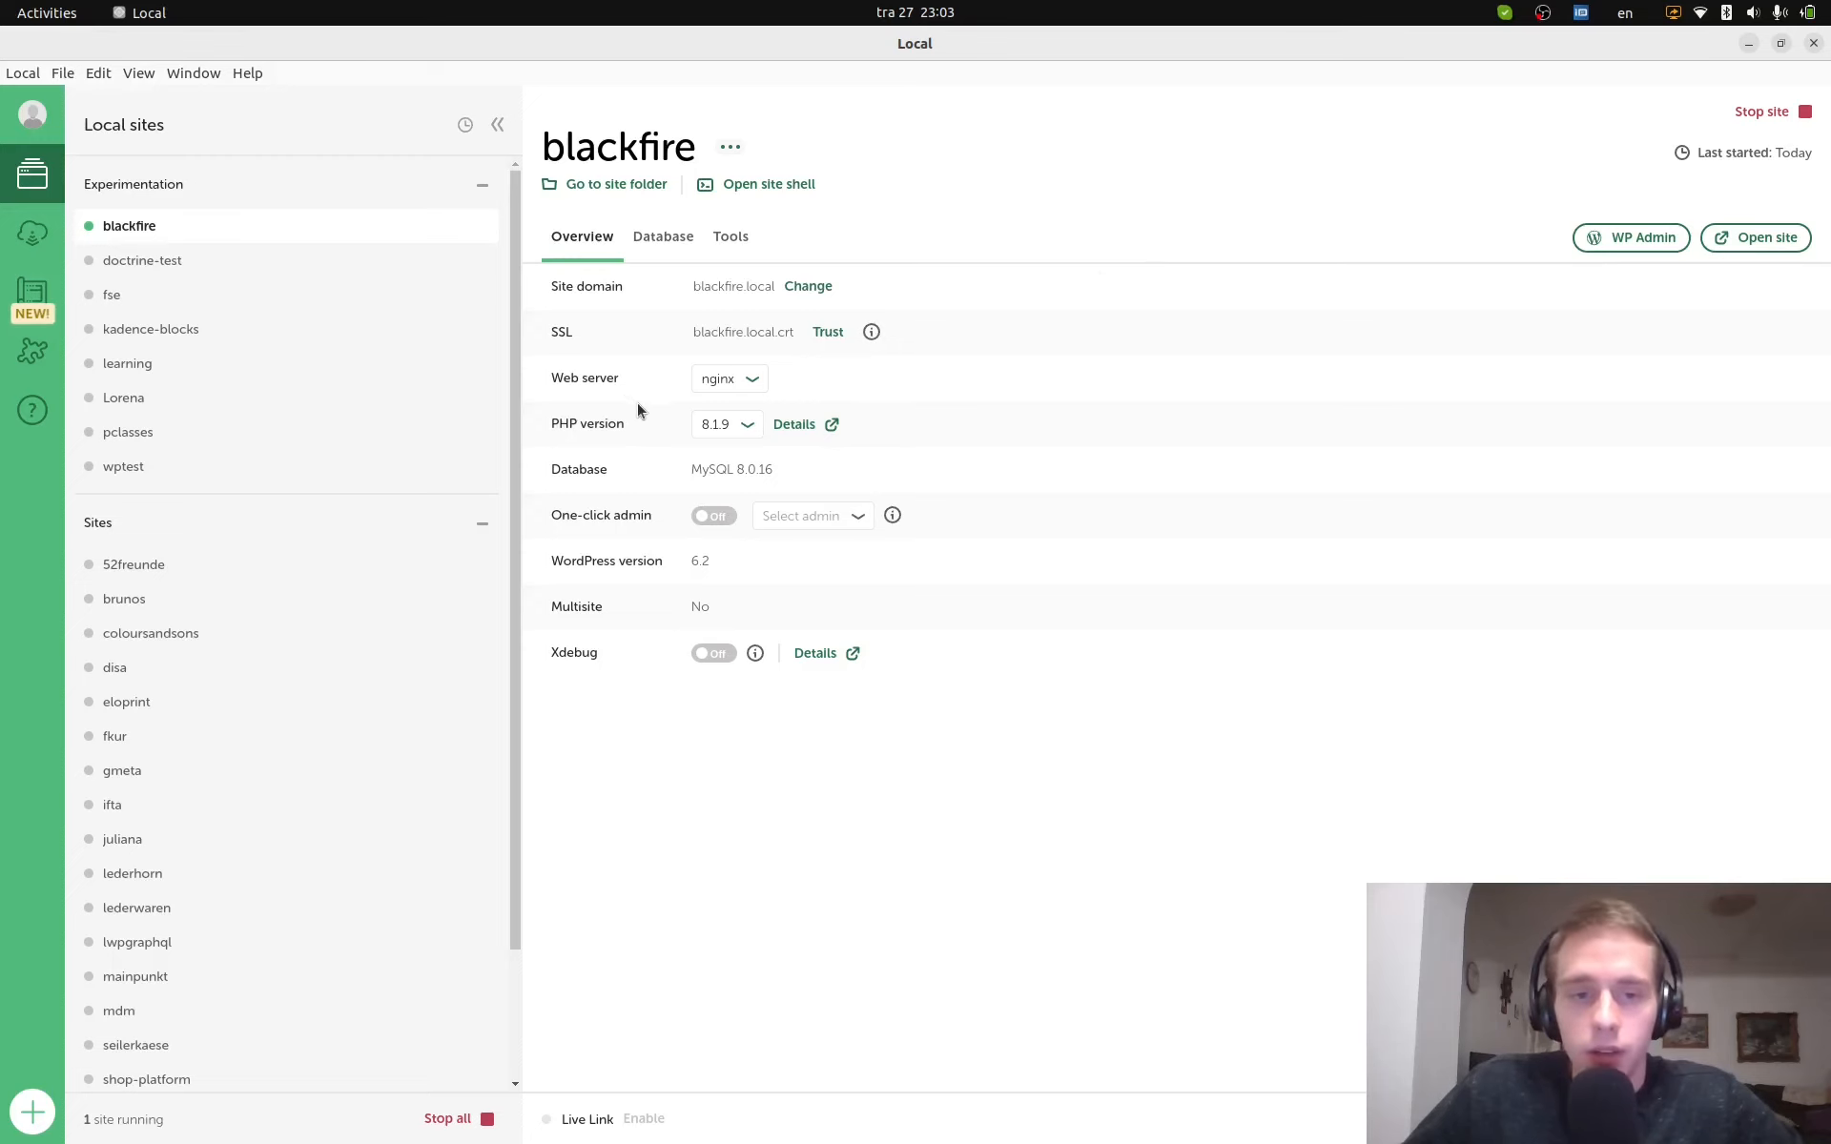
click(823, 426)
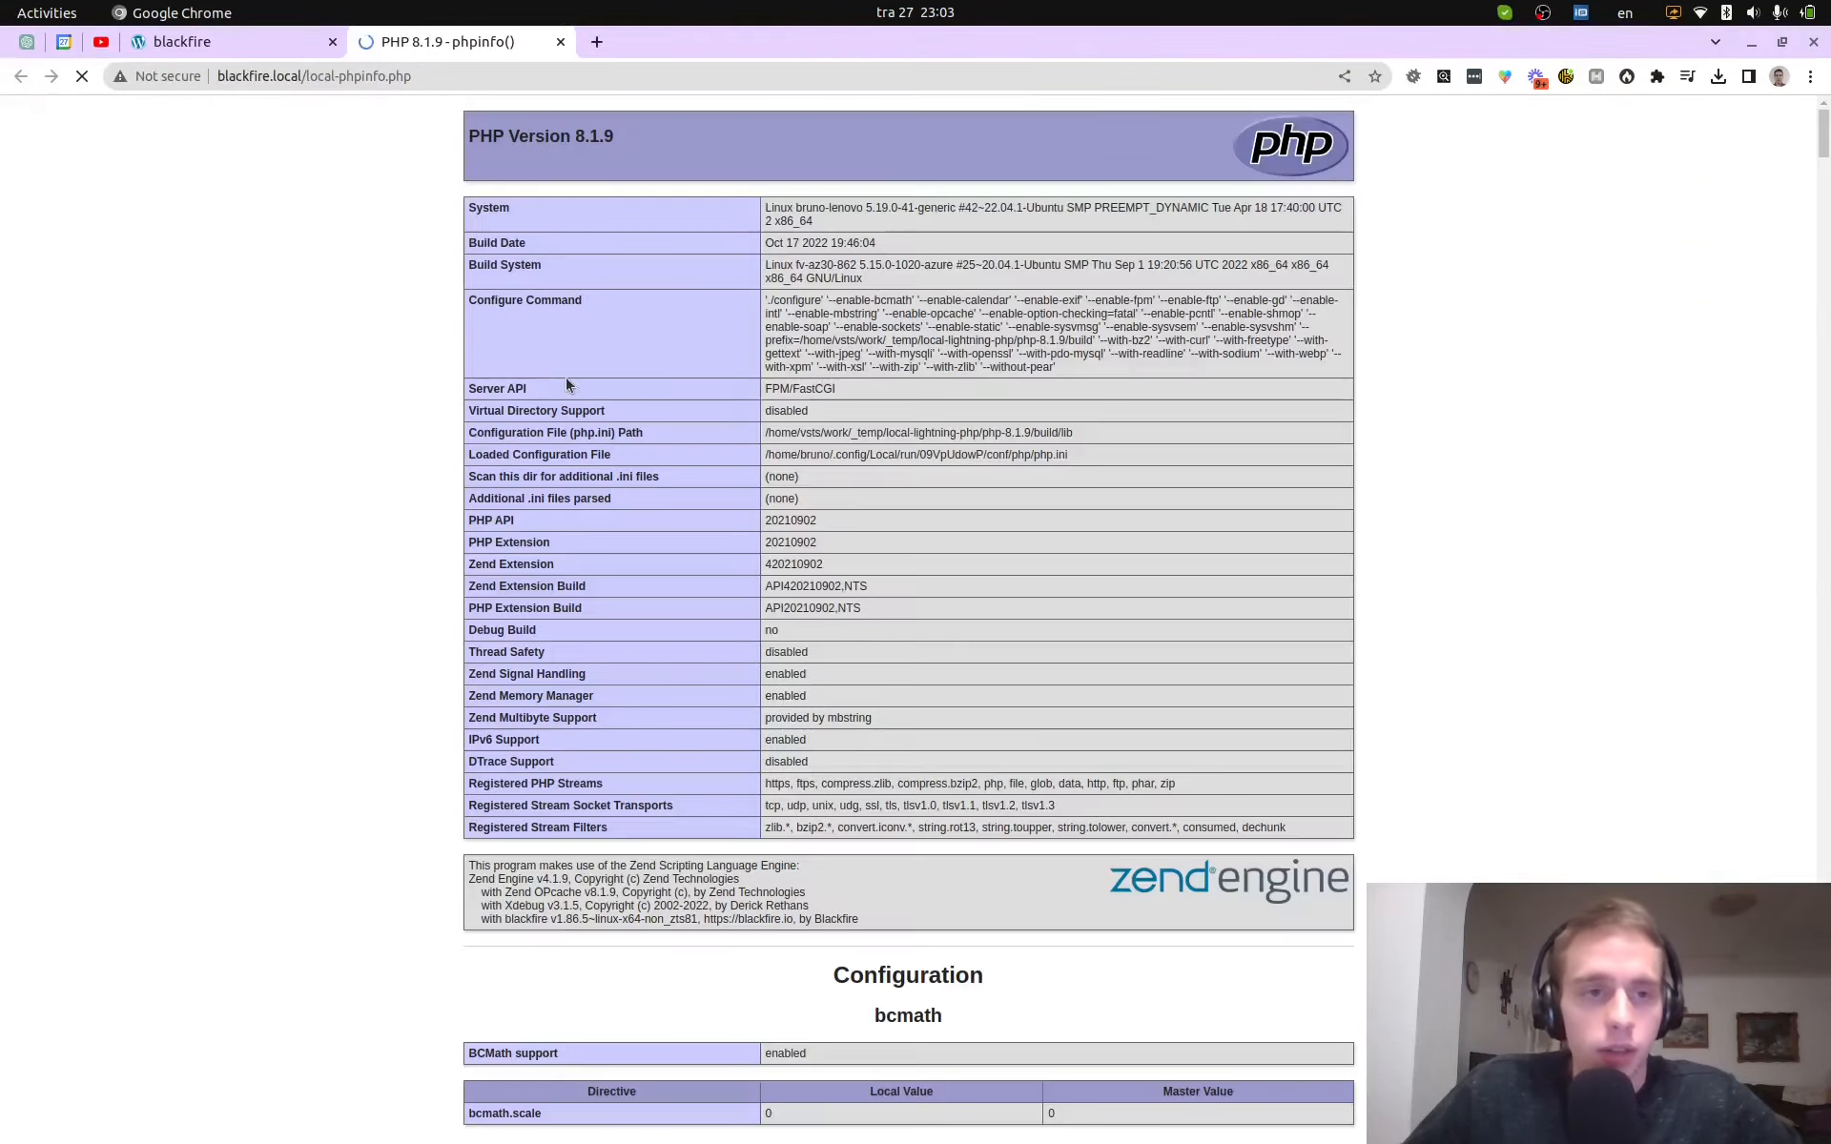
- Find 'blackfire' in phpinfo, confirm the Blackfire section shows enabled, and close that tab
key(ctrl+f)
text(blackfire)
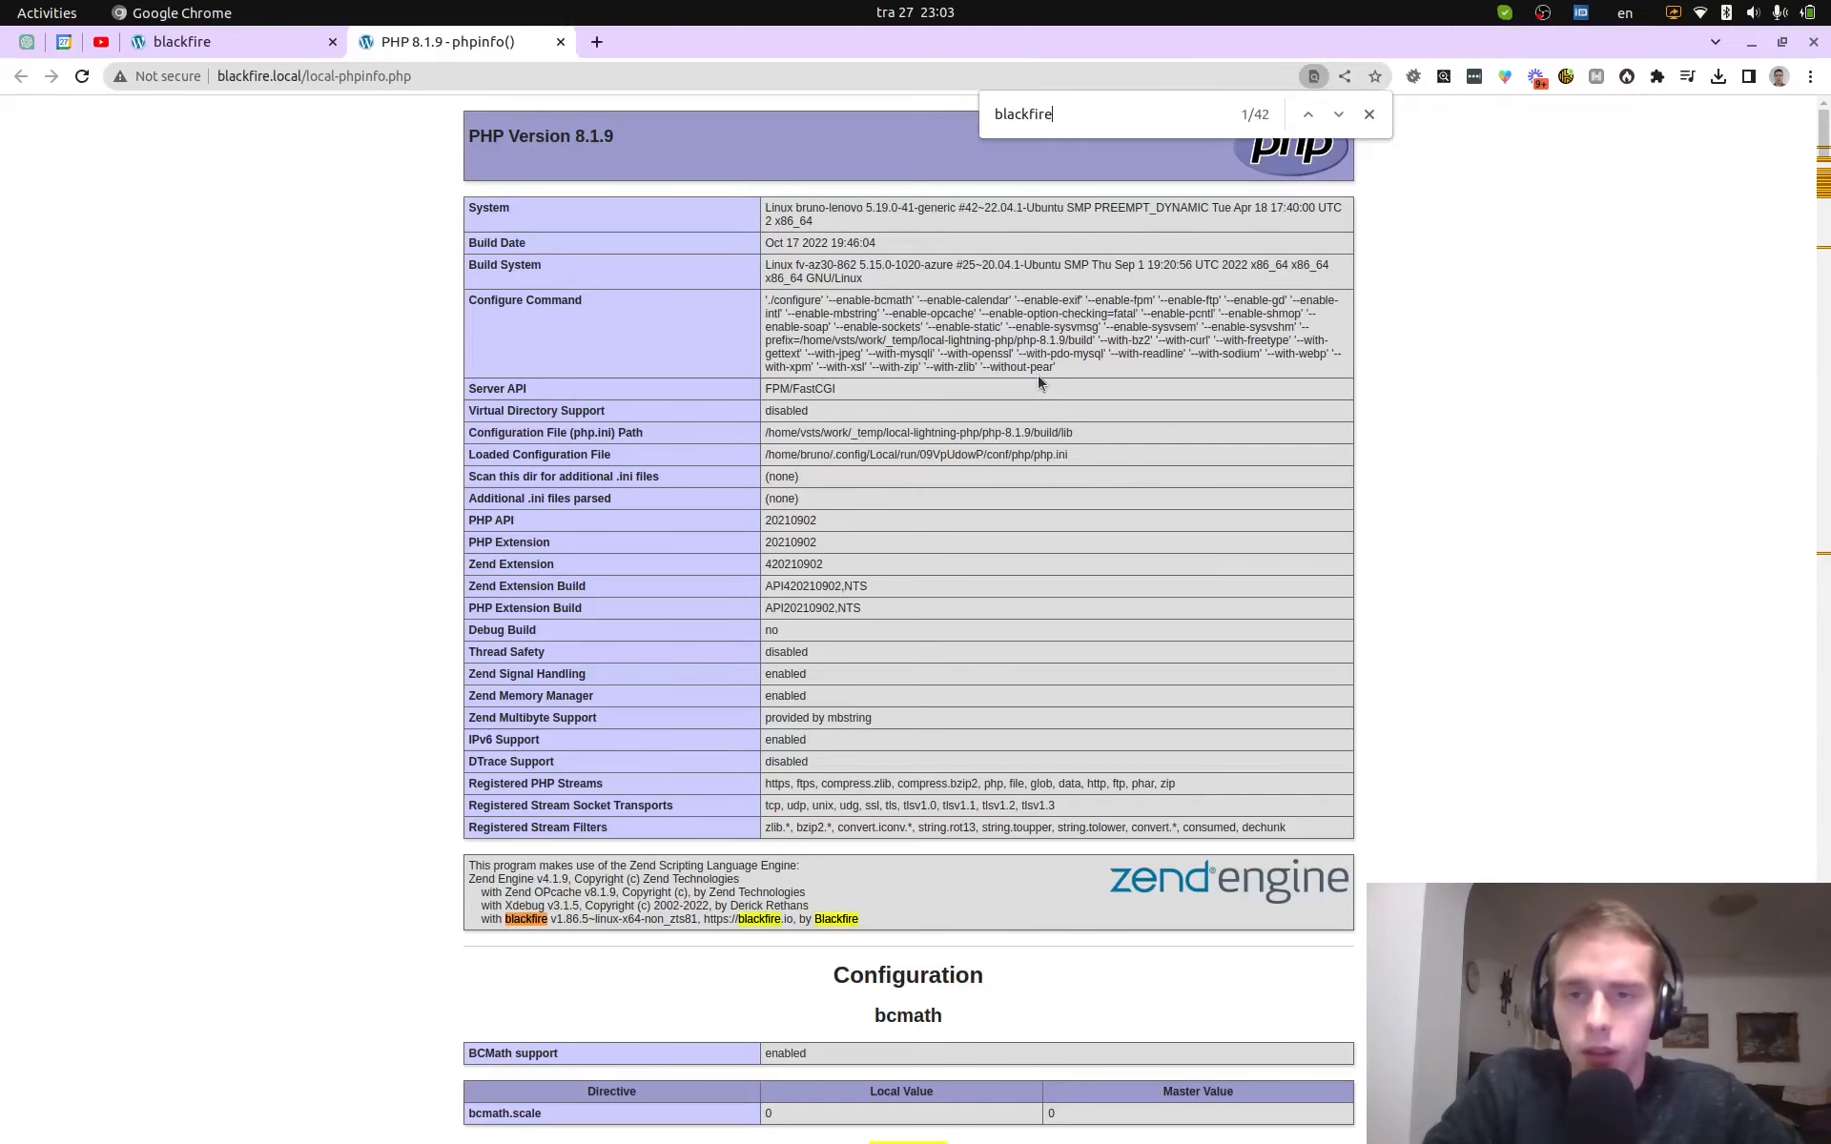
scroll(1038, 376, down, 3)
drag(514, 575, 863, 580)
click(1419, 272)
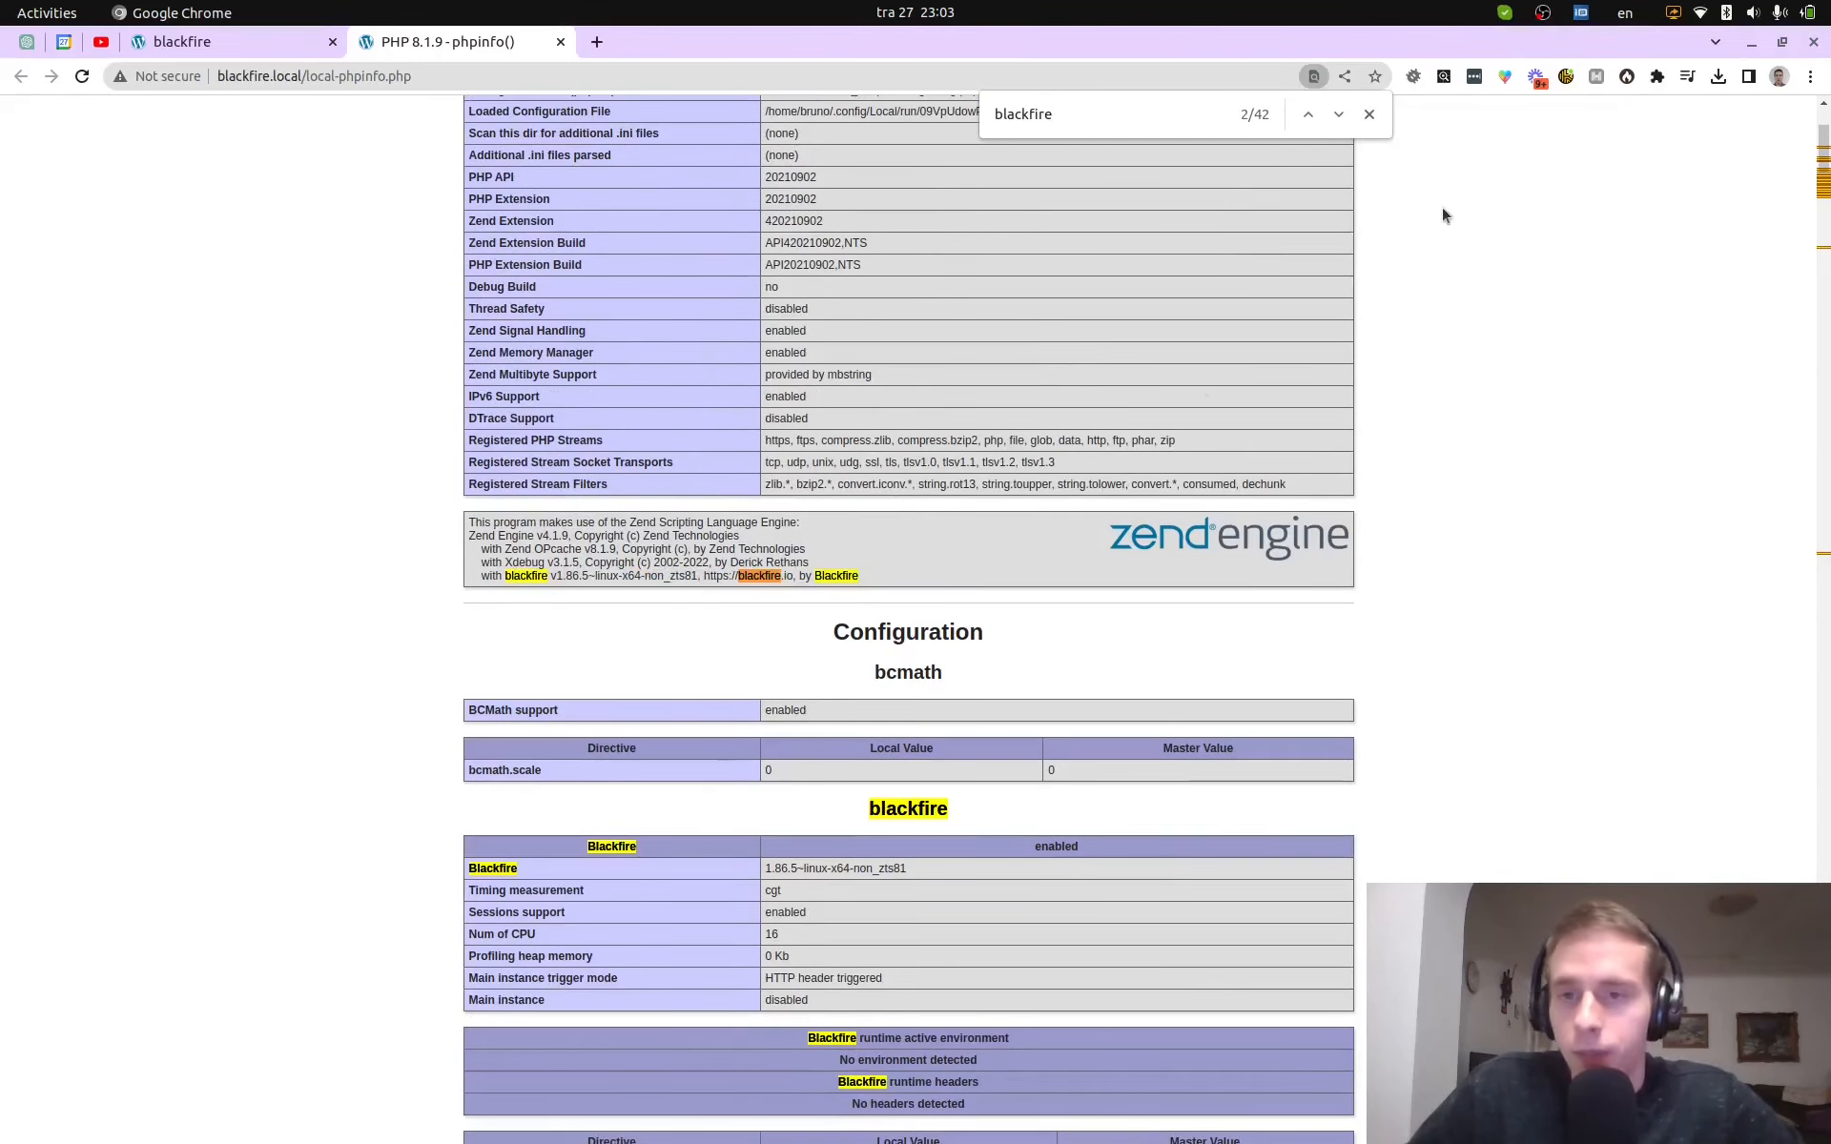
click(1369, 115)
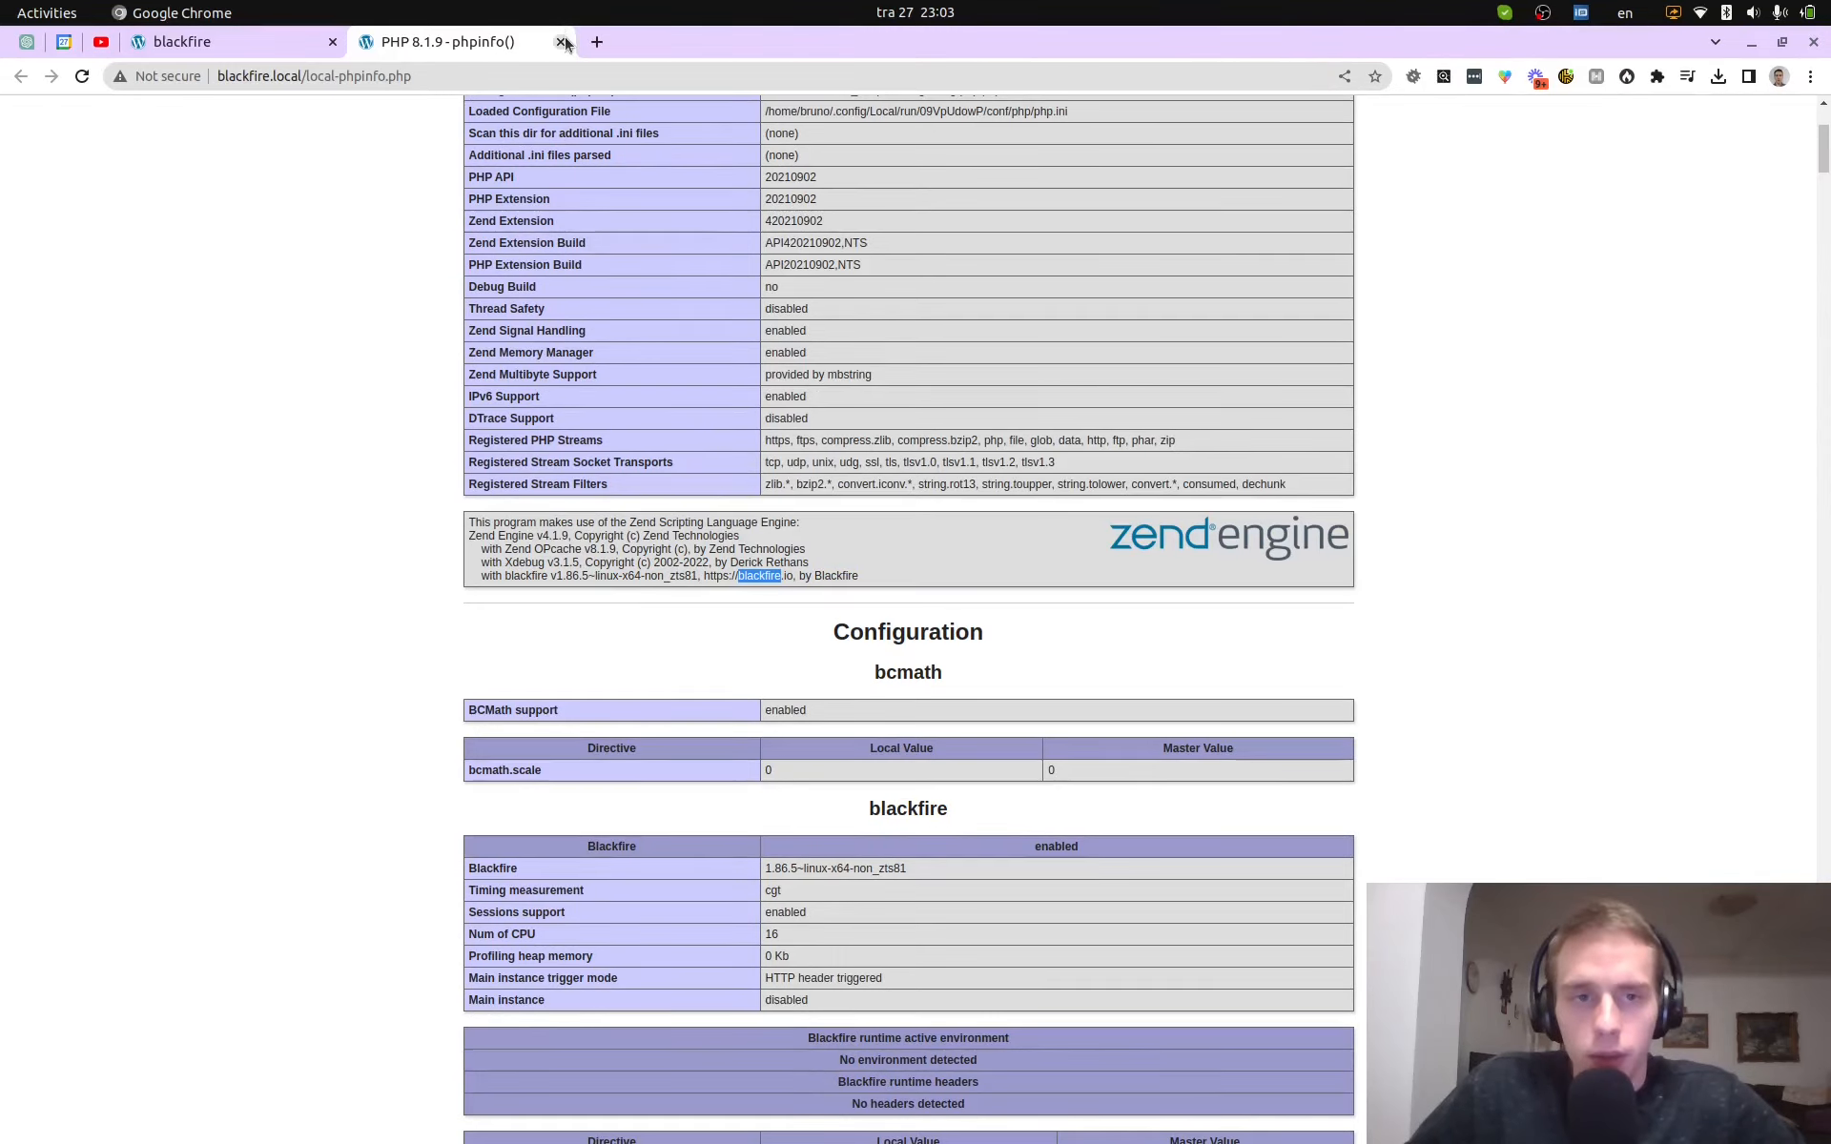
click(561, 41)
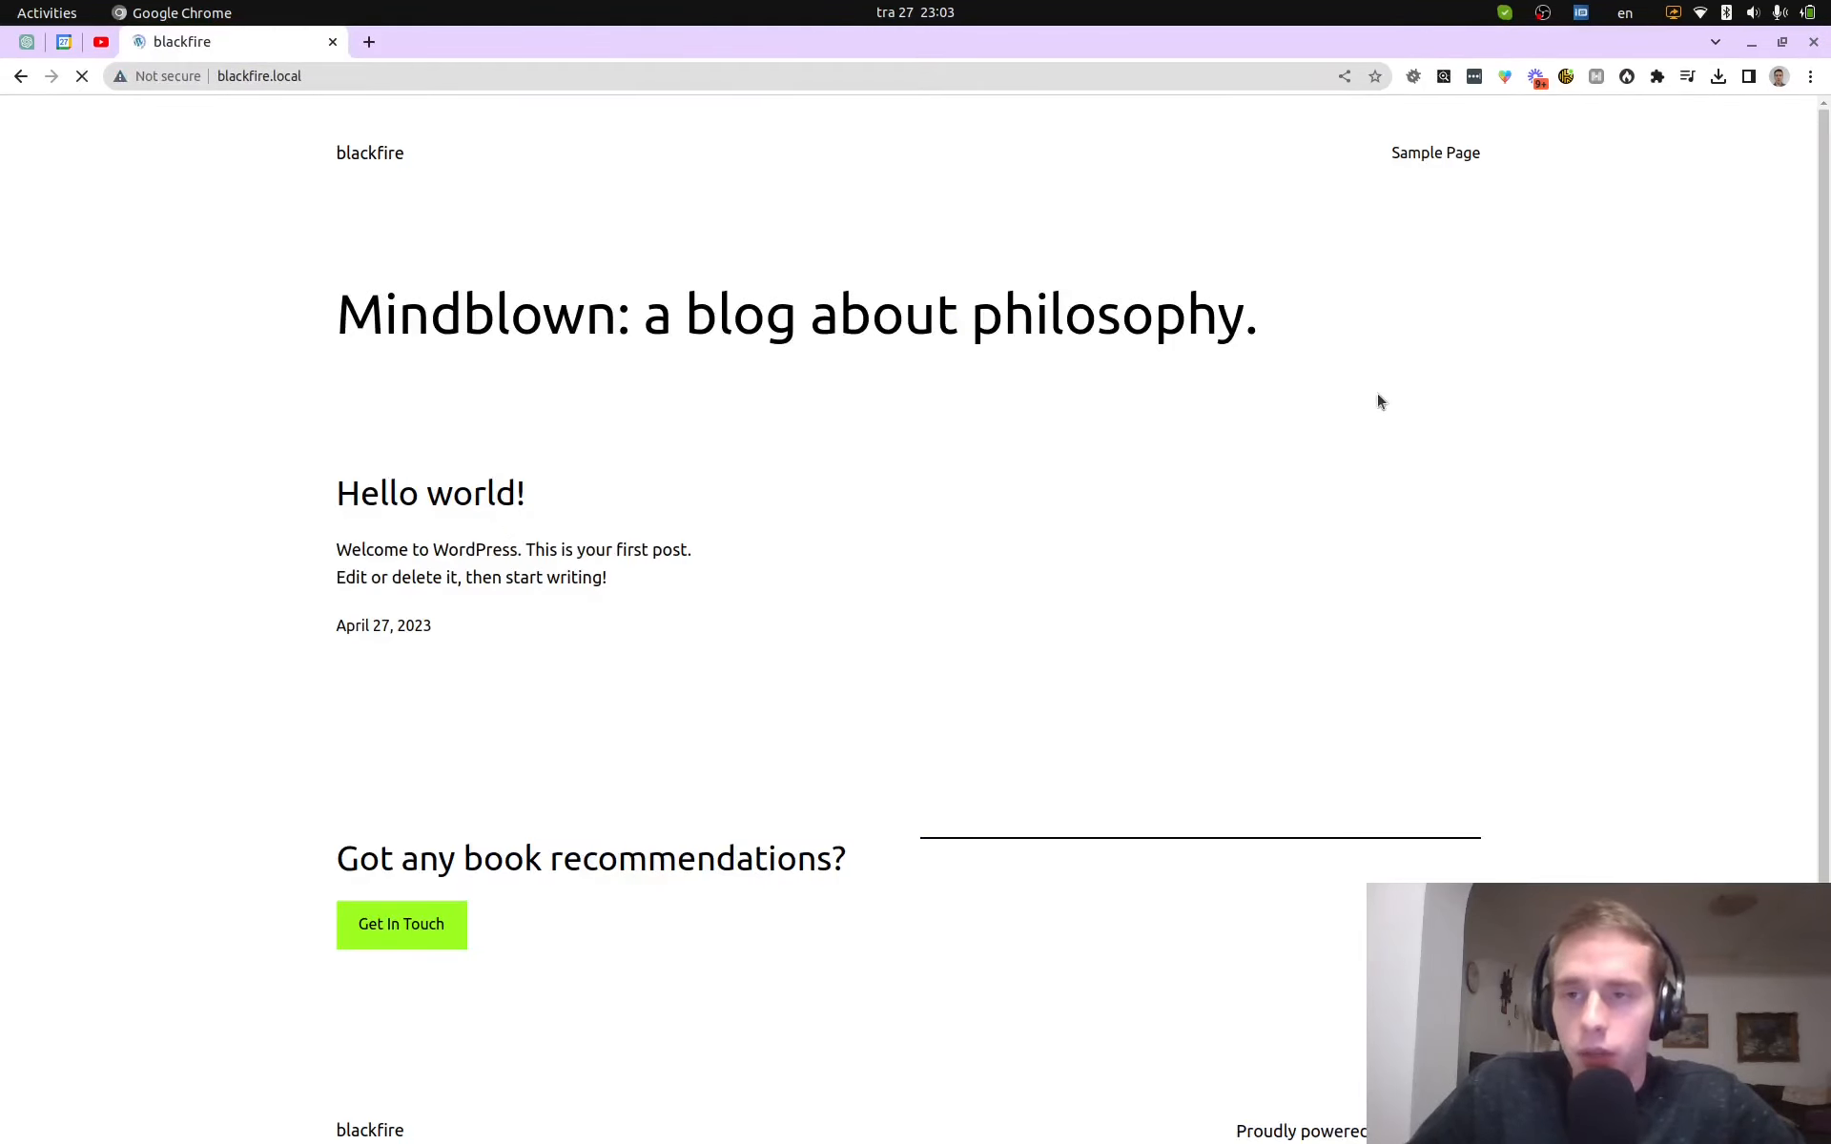
- Profile the blog homepage with the Blackfire extension (78 ms, 4.69 MB) and view its call graph
click(1627, 81)
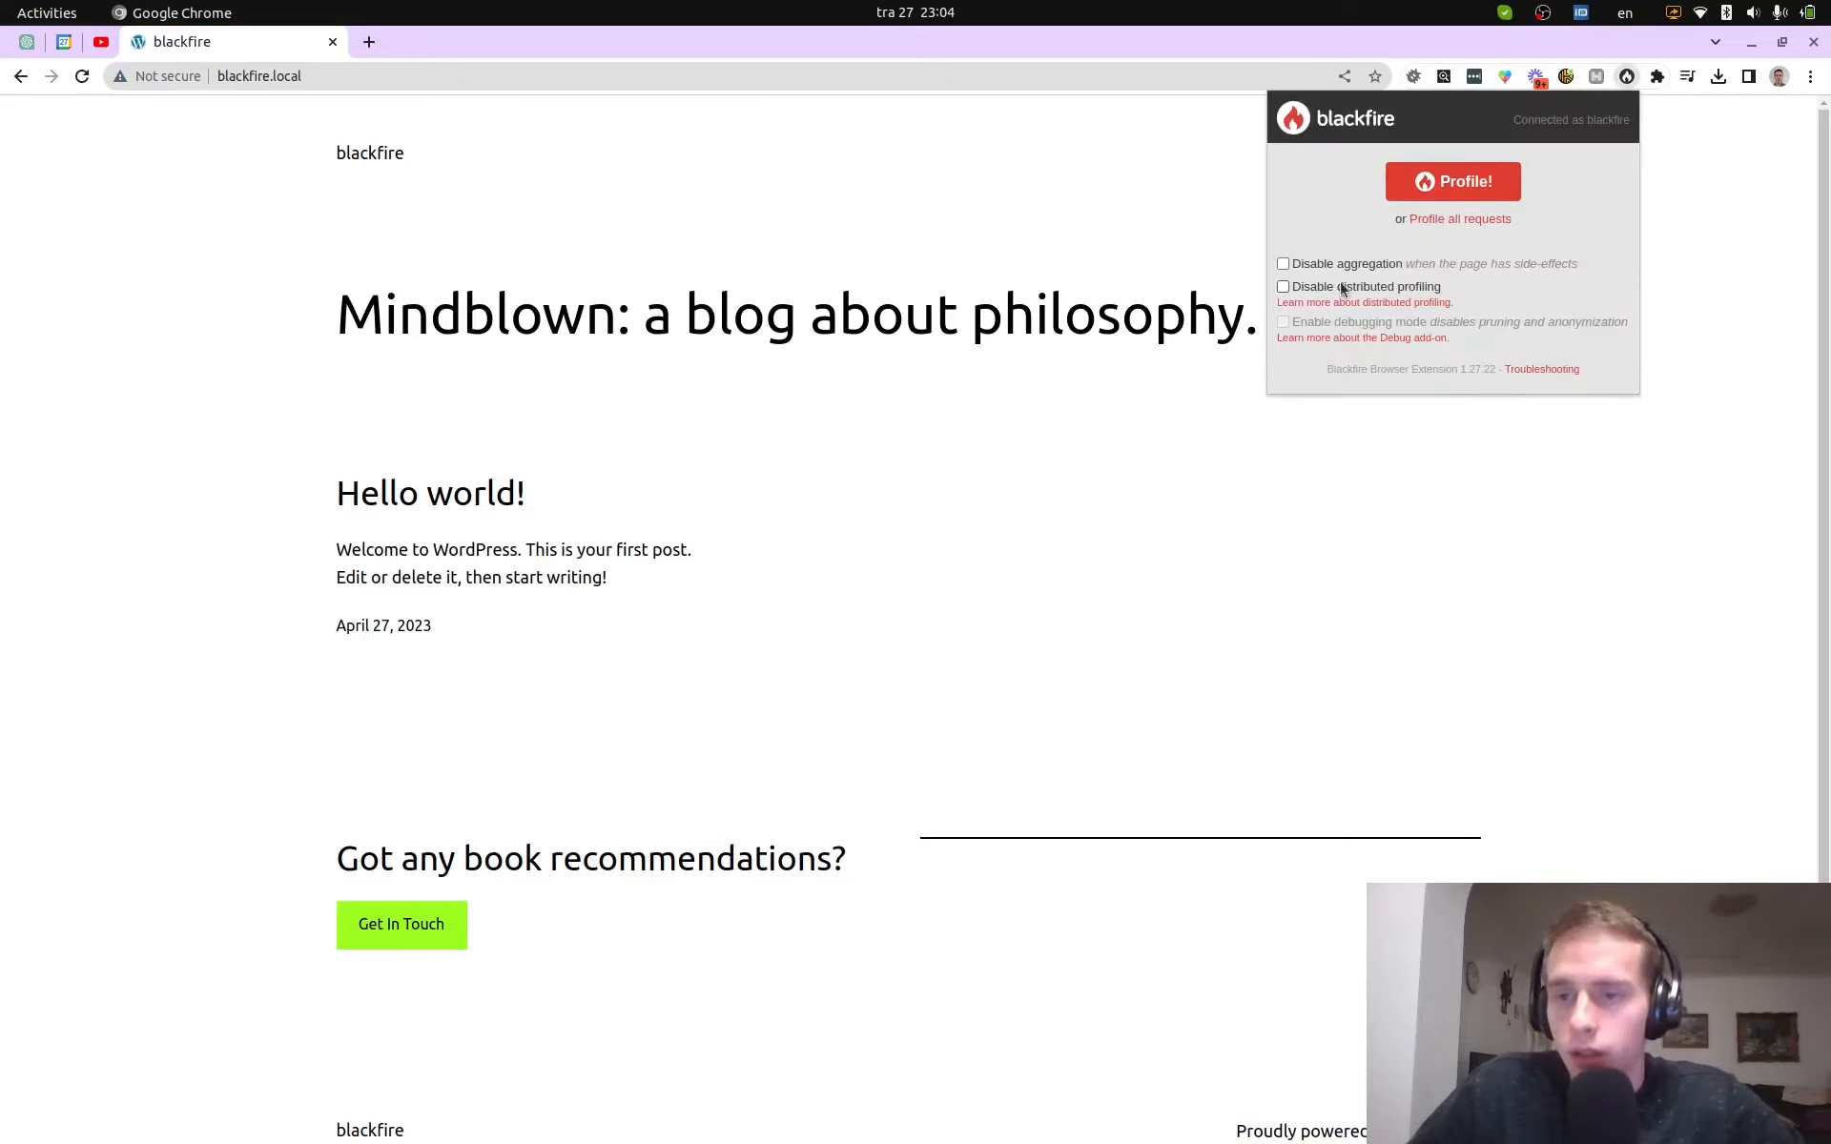
click(1450, 183)
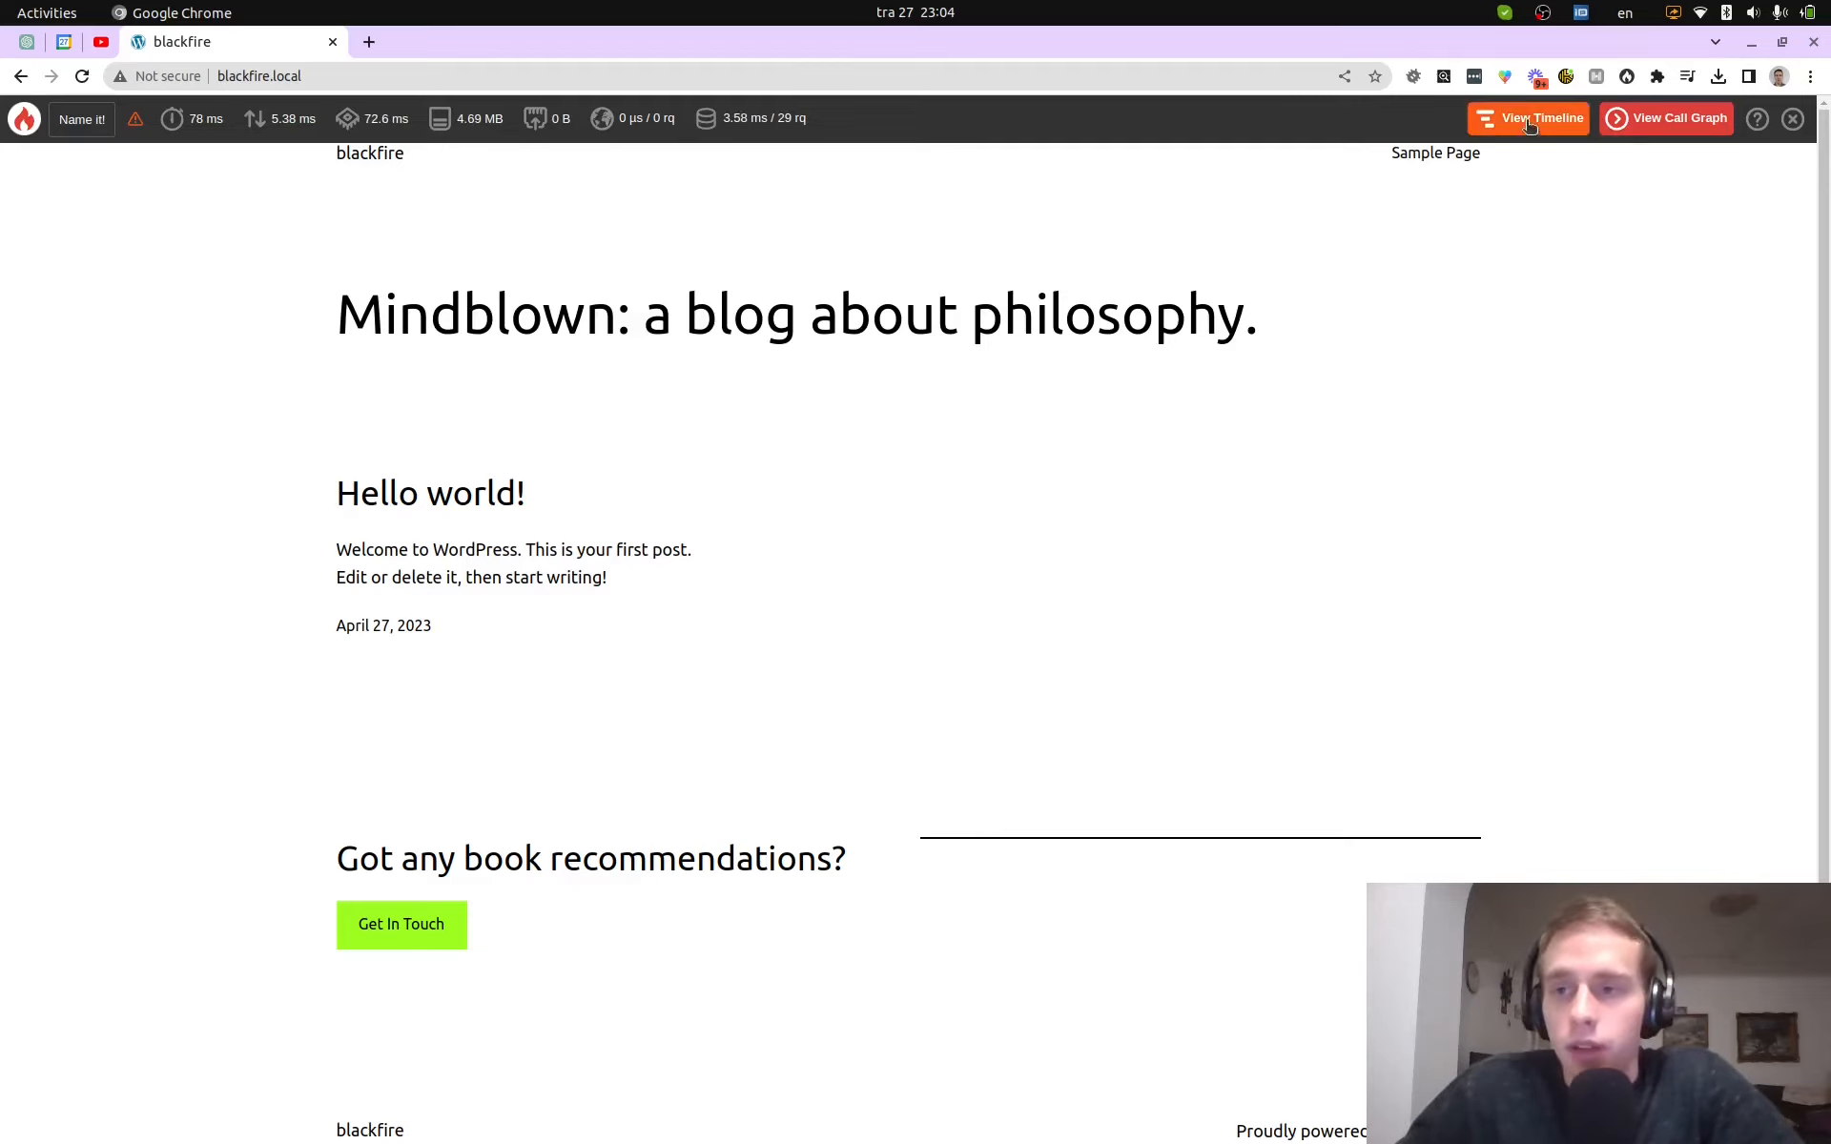
click(1628, 124)
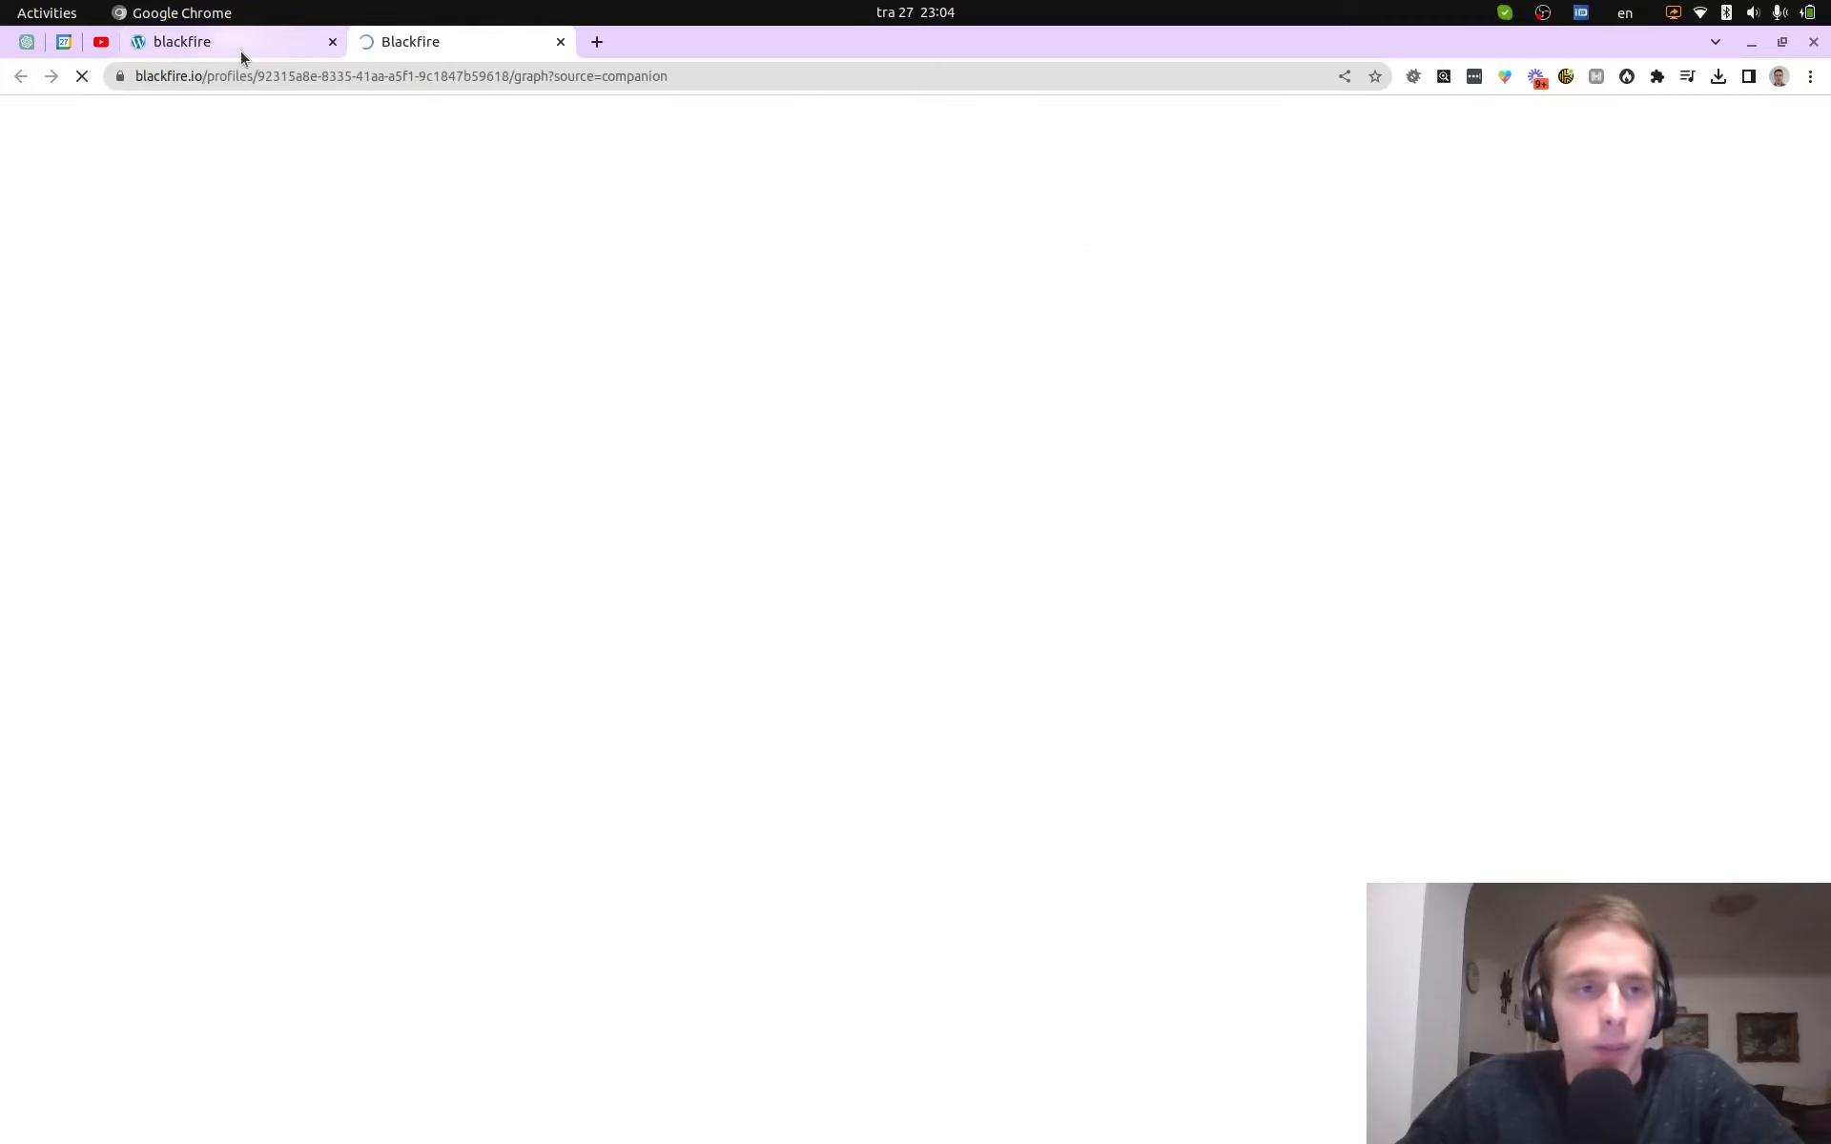
- Select the profile's web address, then pan the call graph to reveal the do_action and apply_filters nodes
drag(147, 76, 654, 77)
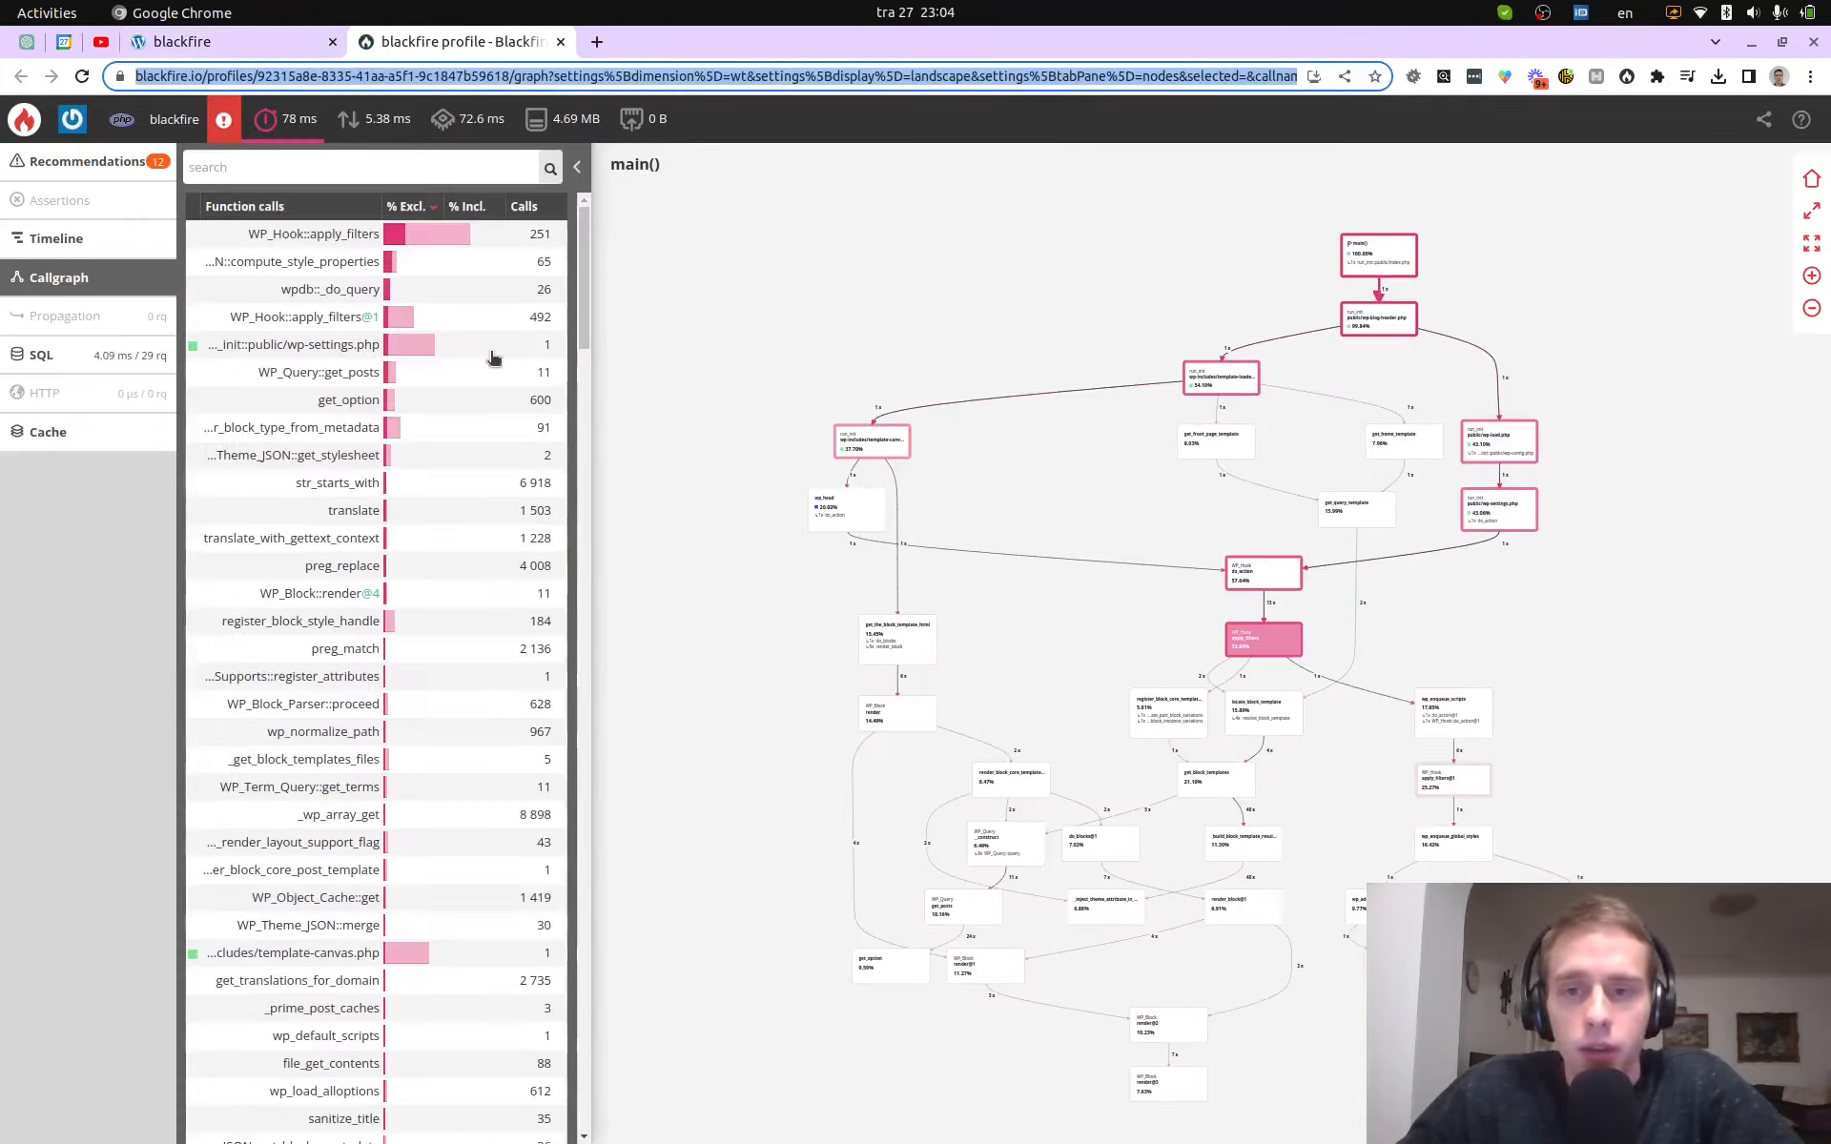
scroll(1392, 335, up, 5)
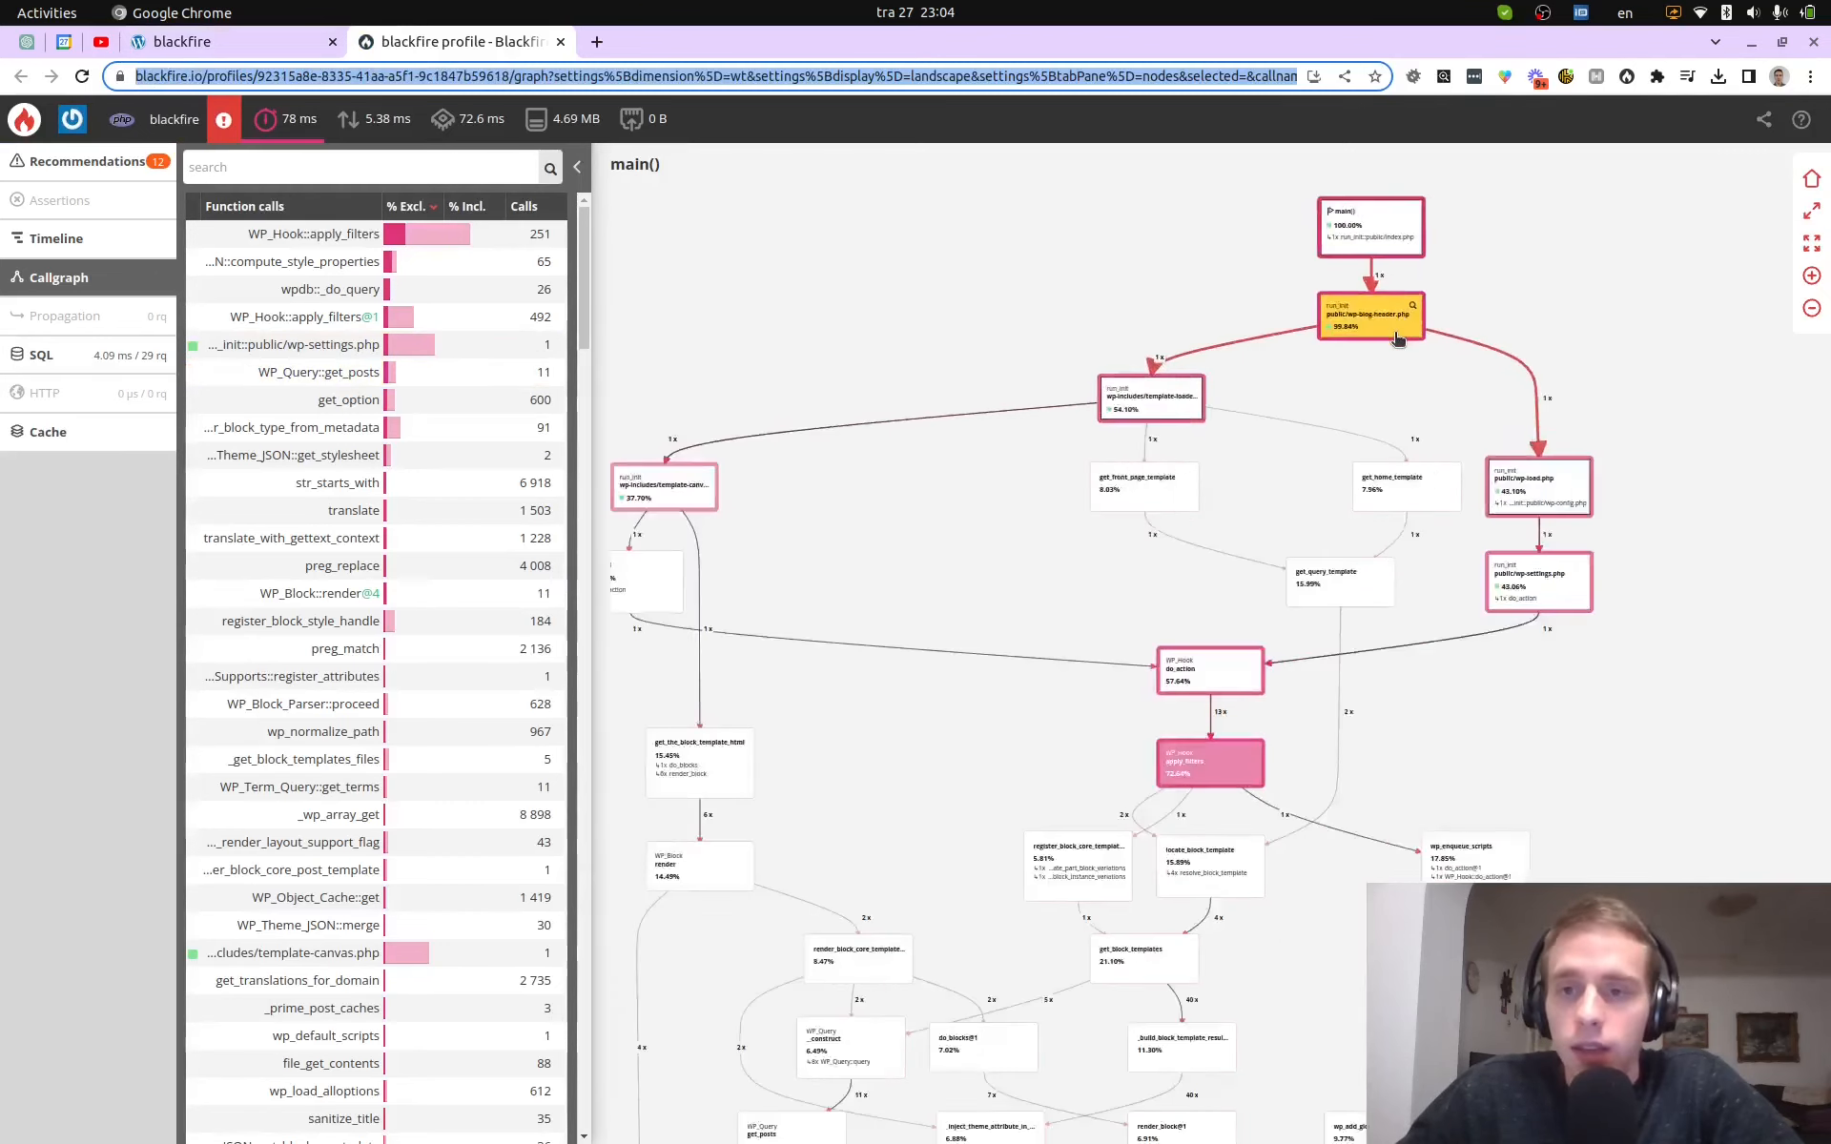
drag(1266, 274, 1041, 545)
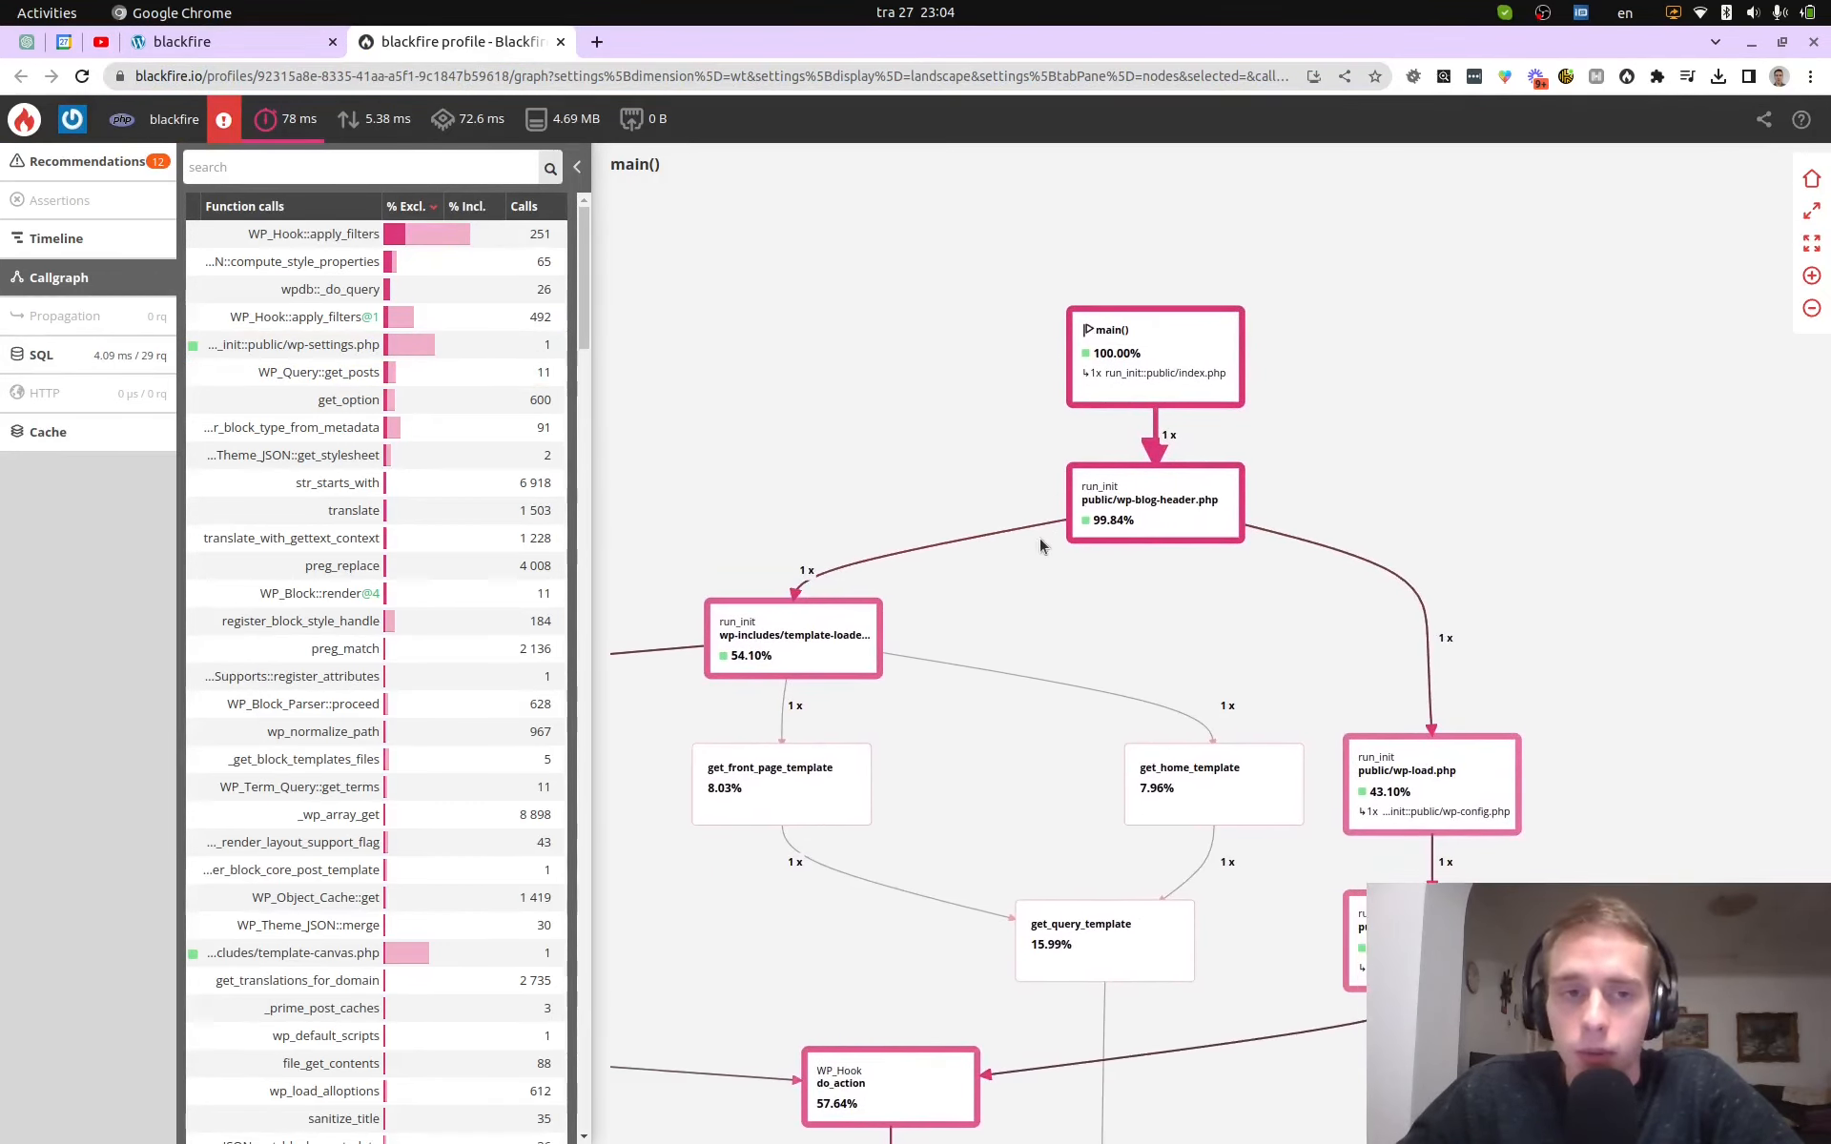
drag(992, 729, 990, 600)
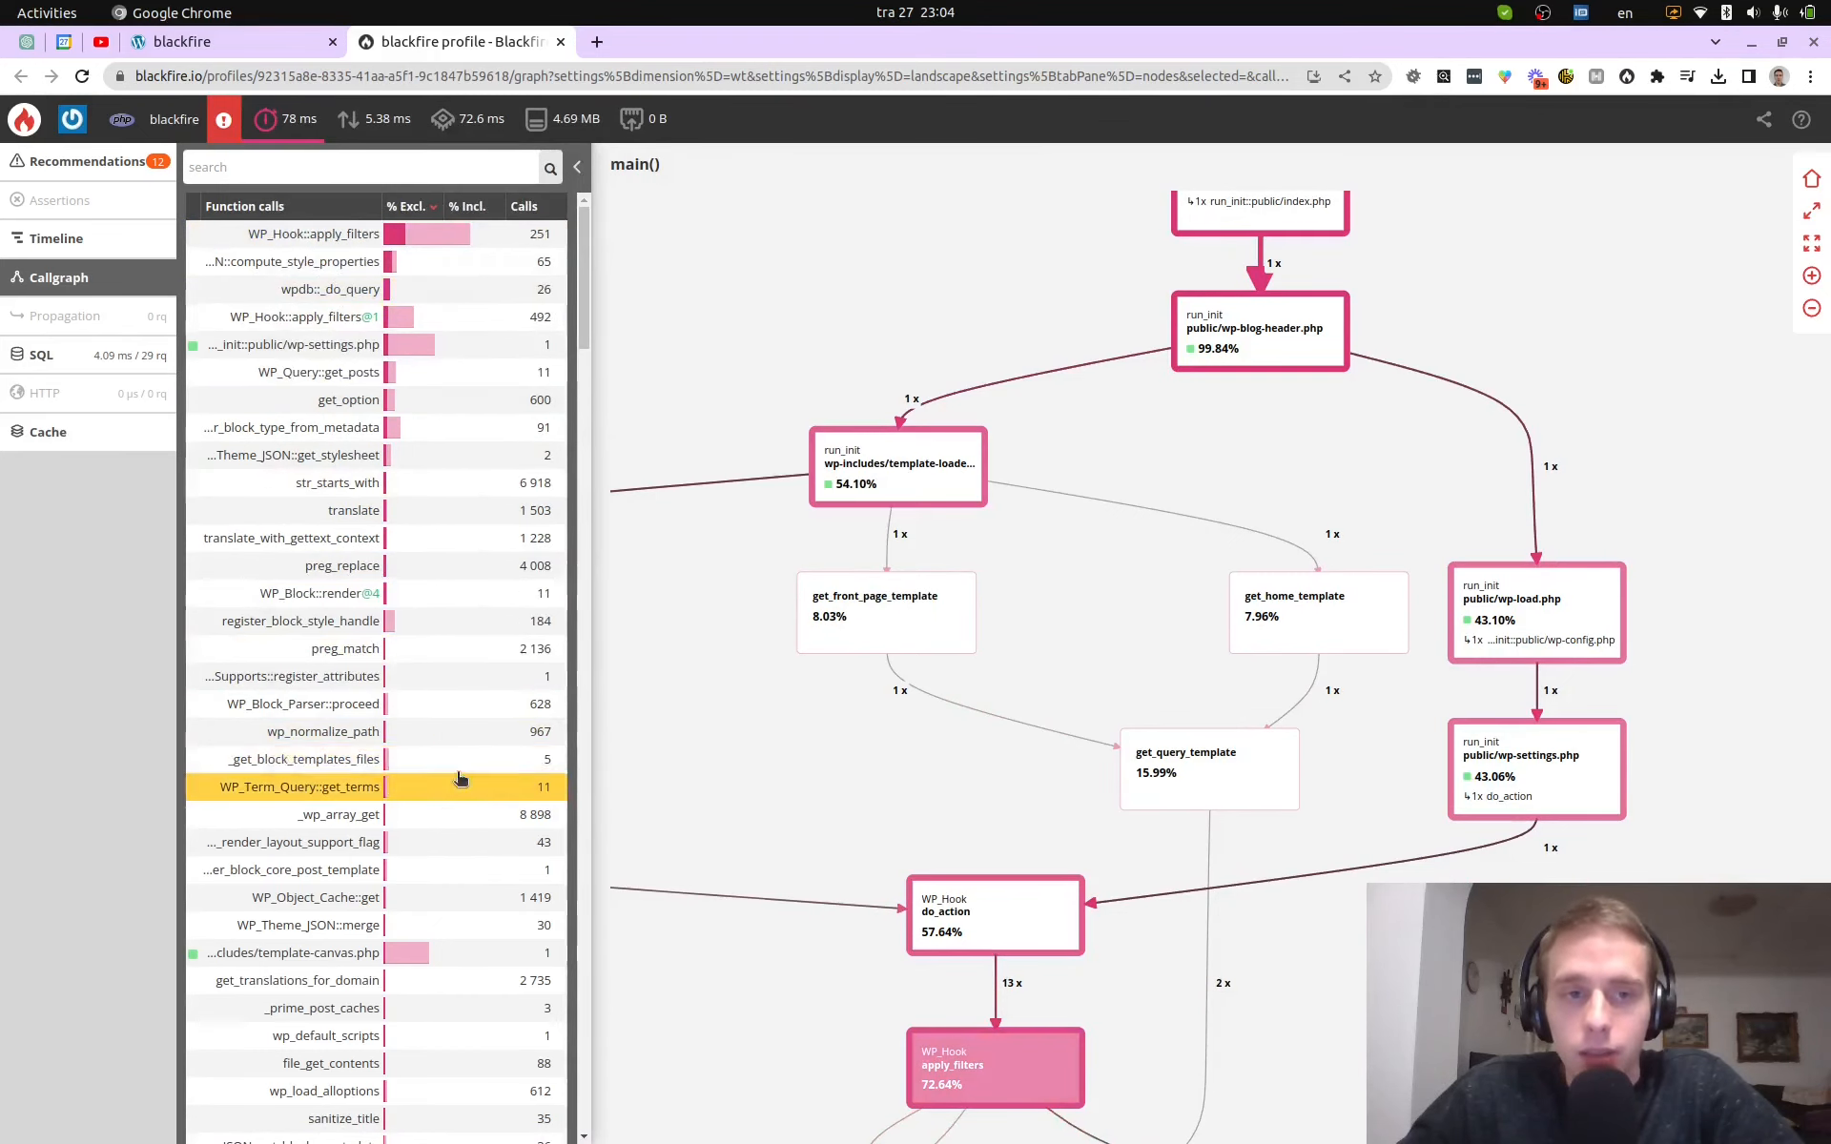
scroll(465, 801, down, 5)
scroll(454, 801, up, 5)
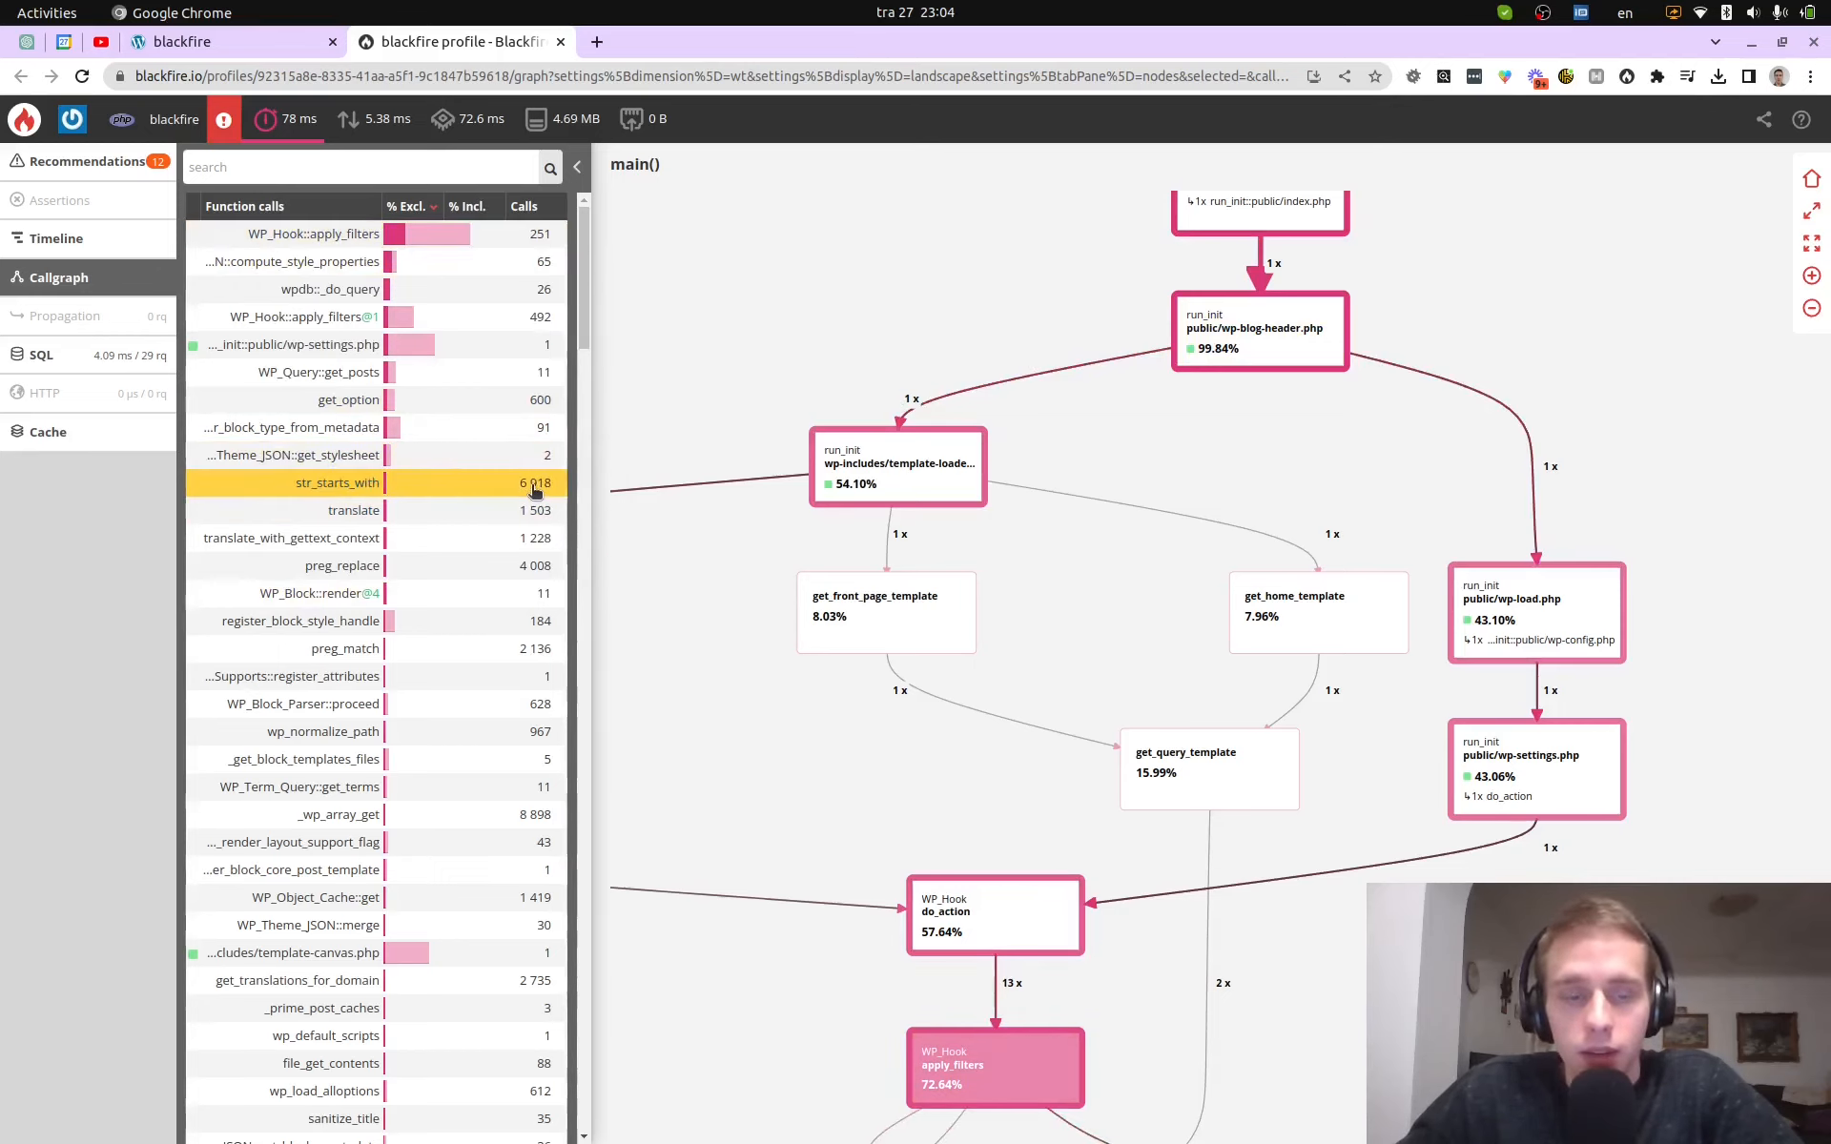
- Zoom and pan so main(), wp-blog-header.php (99.84%), template-loader (54.10%) and wp-load.php (43.10%) fill the view
scroll(1110, 760, down, 6)
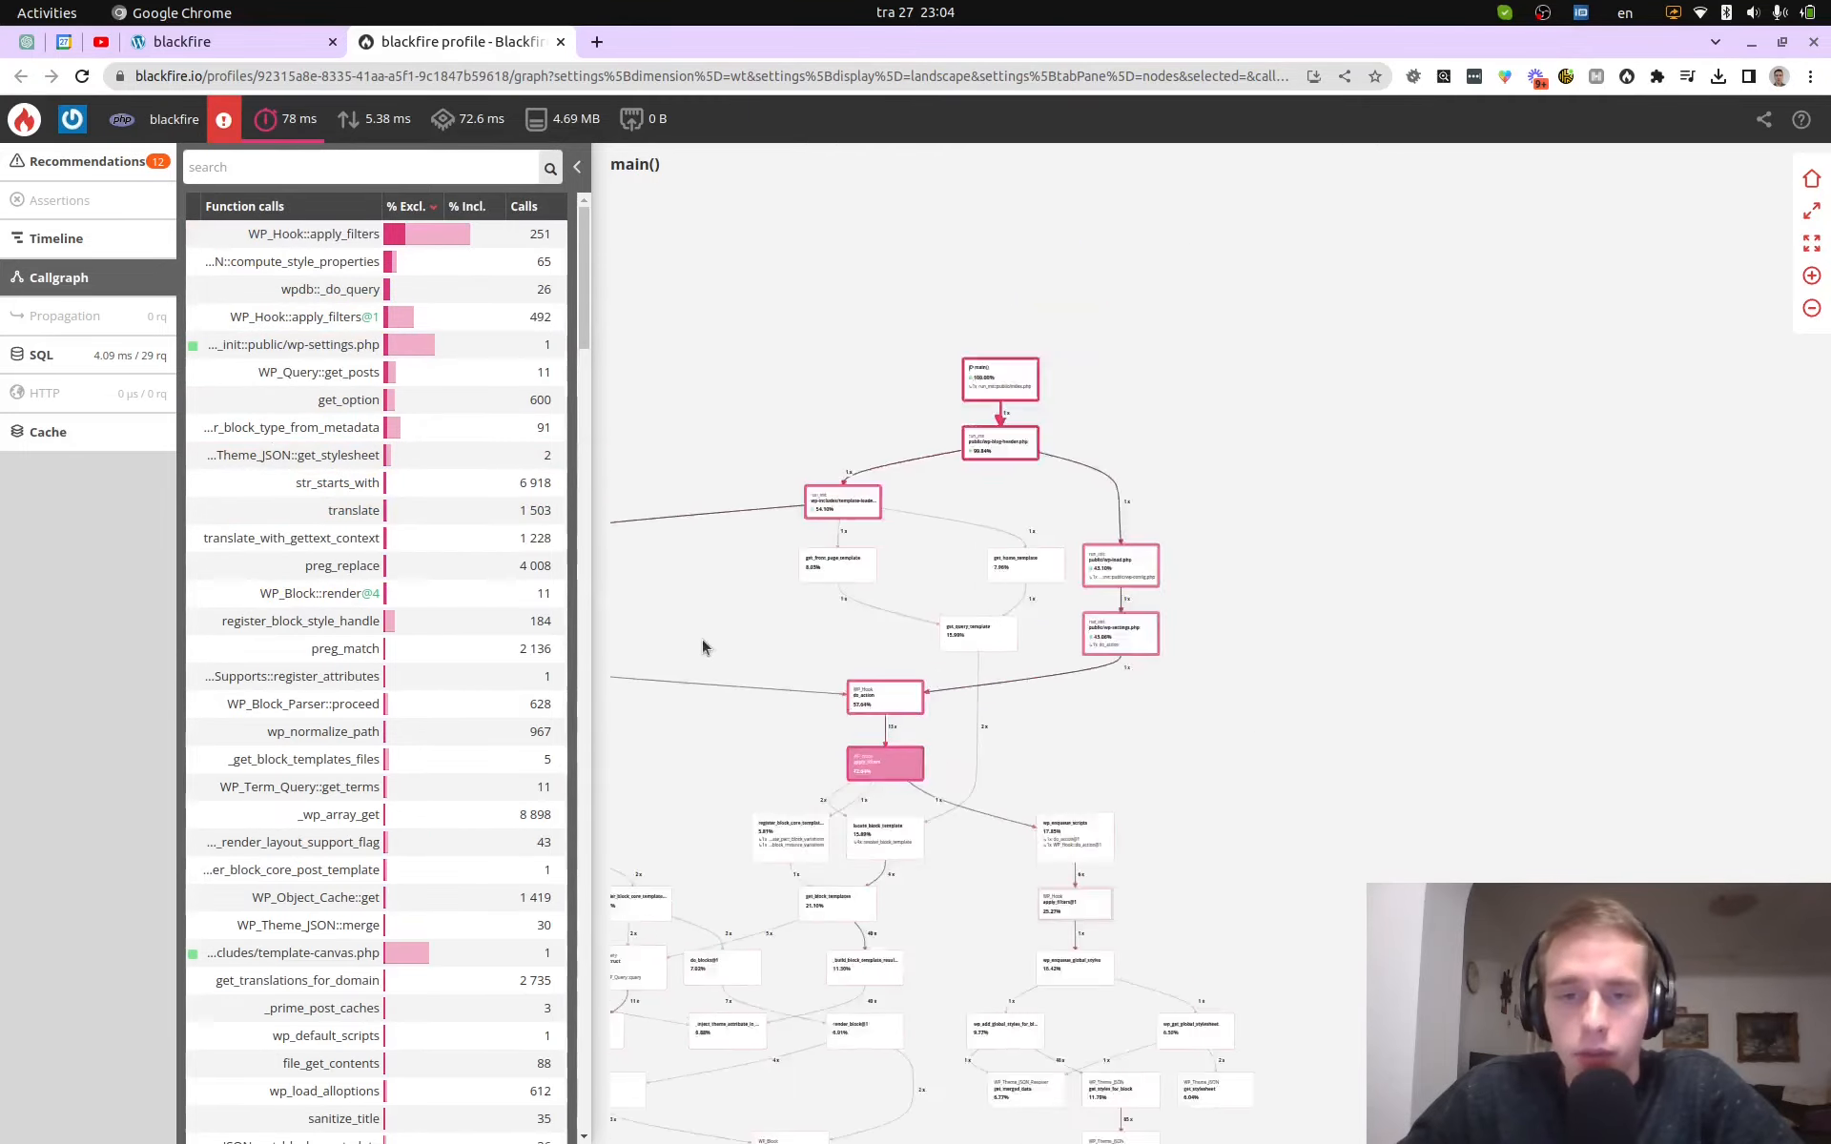
drag(1169, 673, 1007, 683)
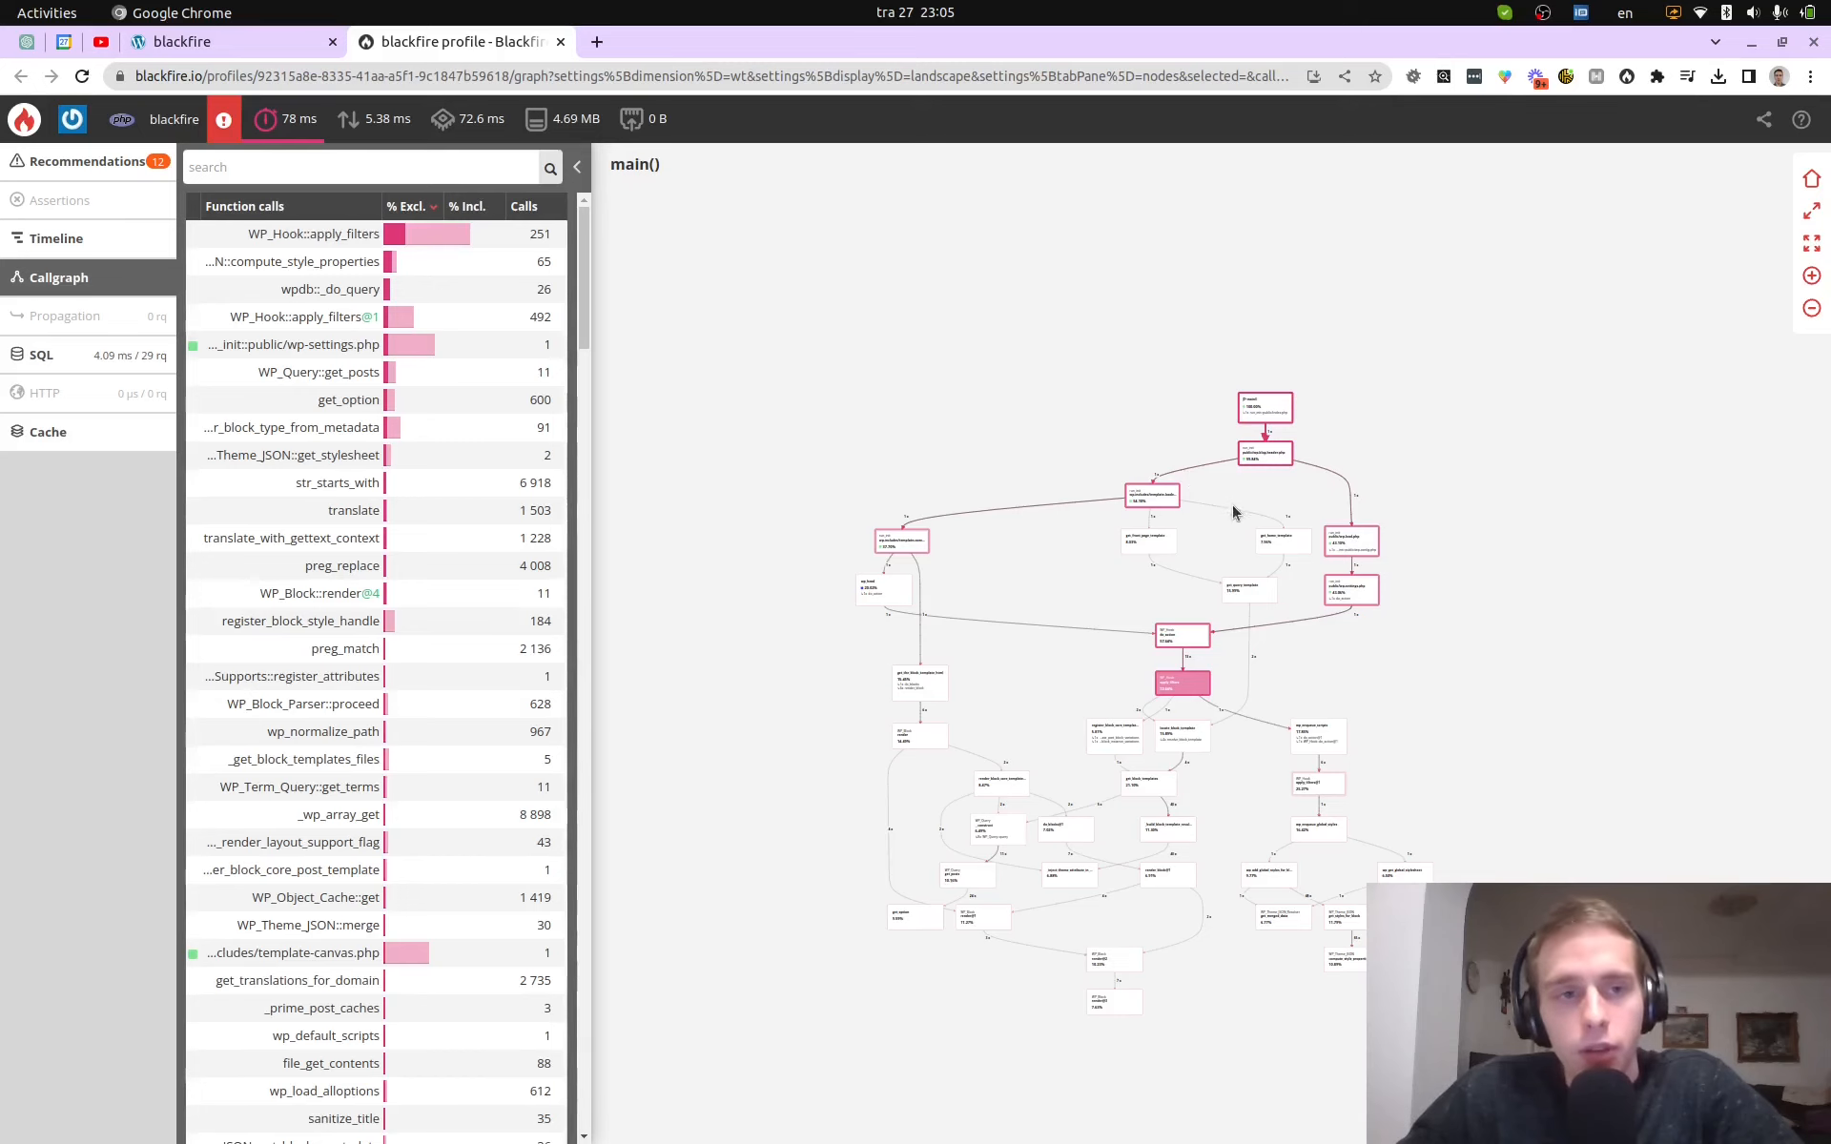
scroll(1234, 511, up, 3)
scroll(1083, 429, up, 3)
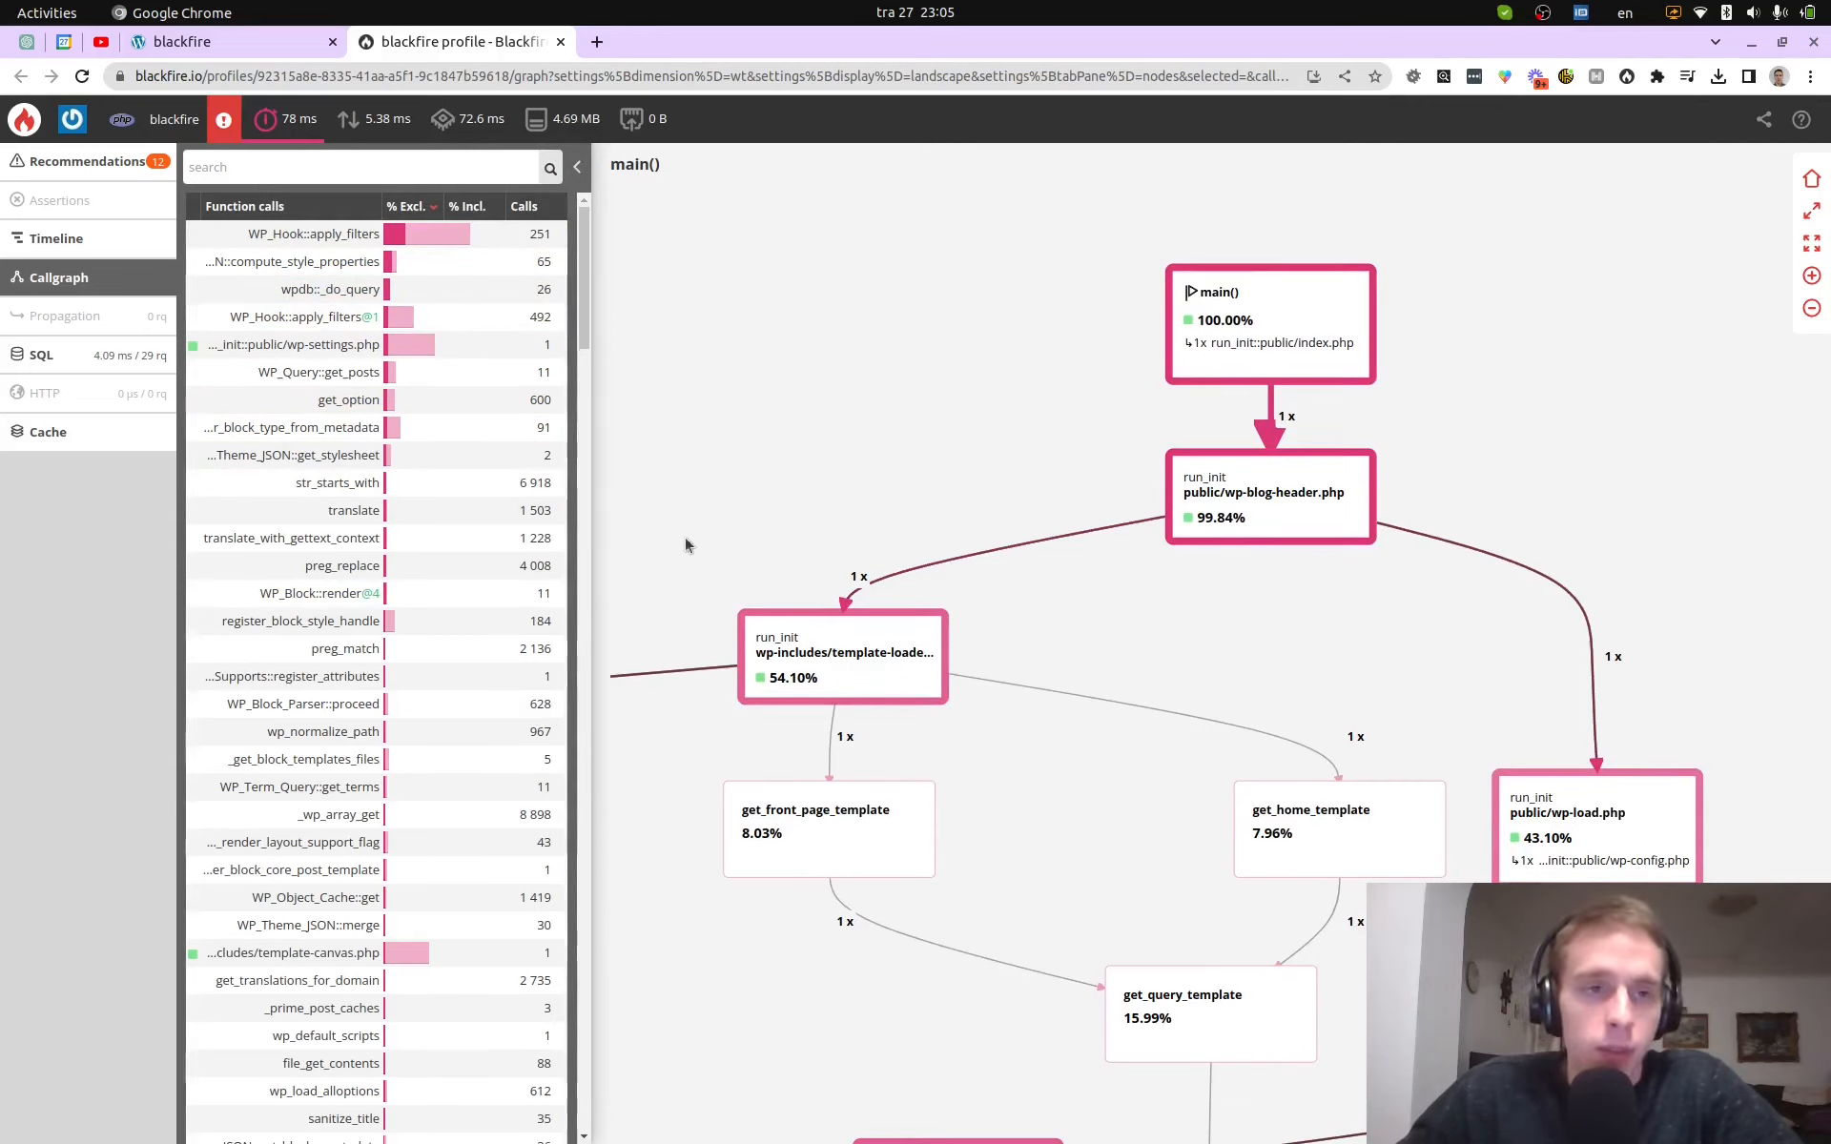
drag(995, 326, 871, 368)
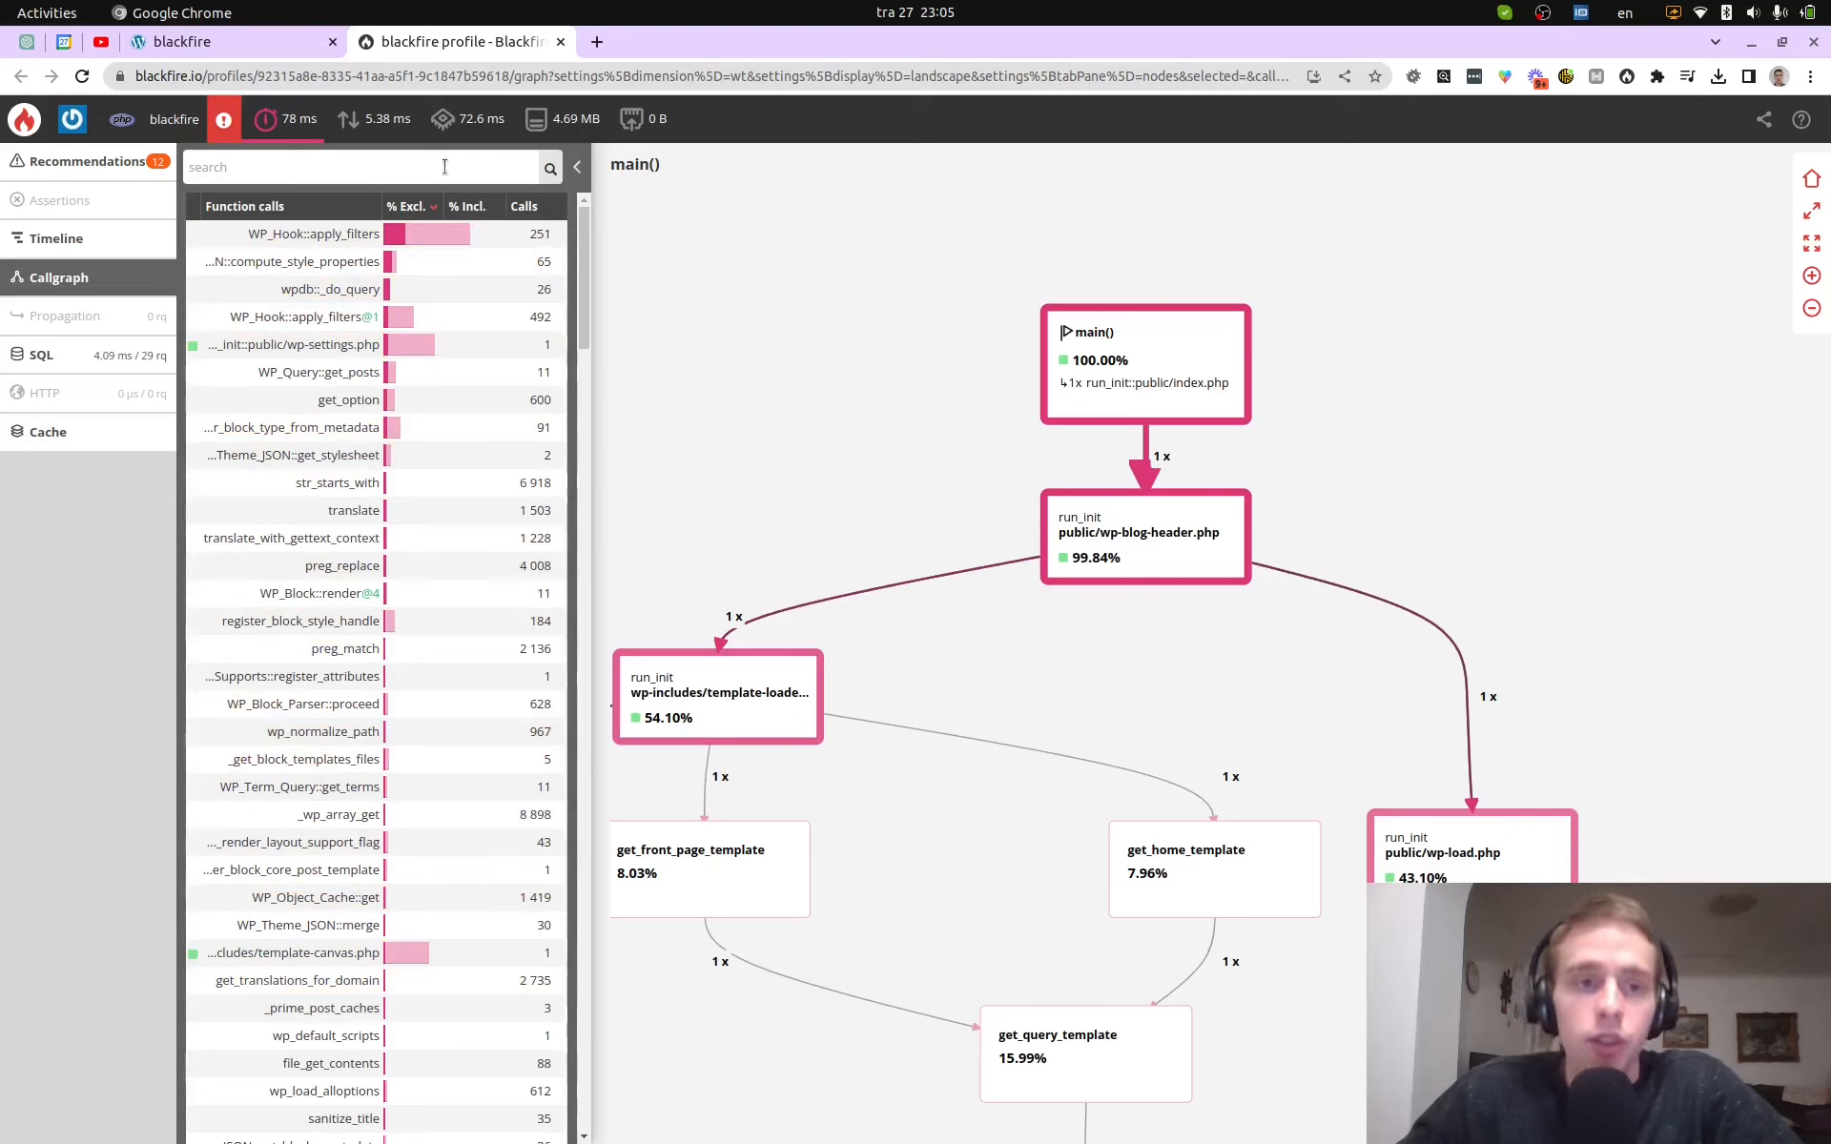
mouse_move(399, 236)
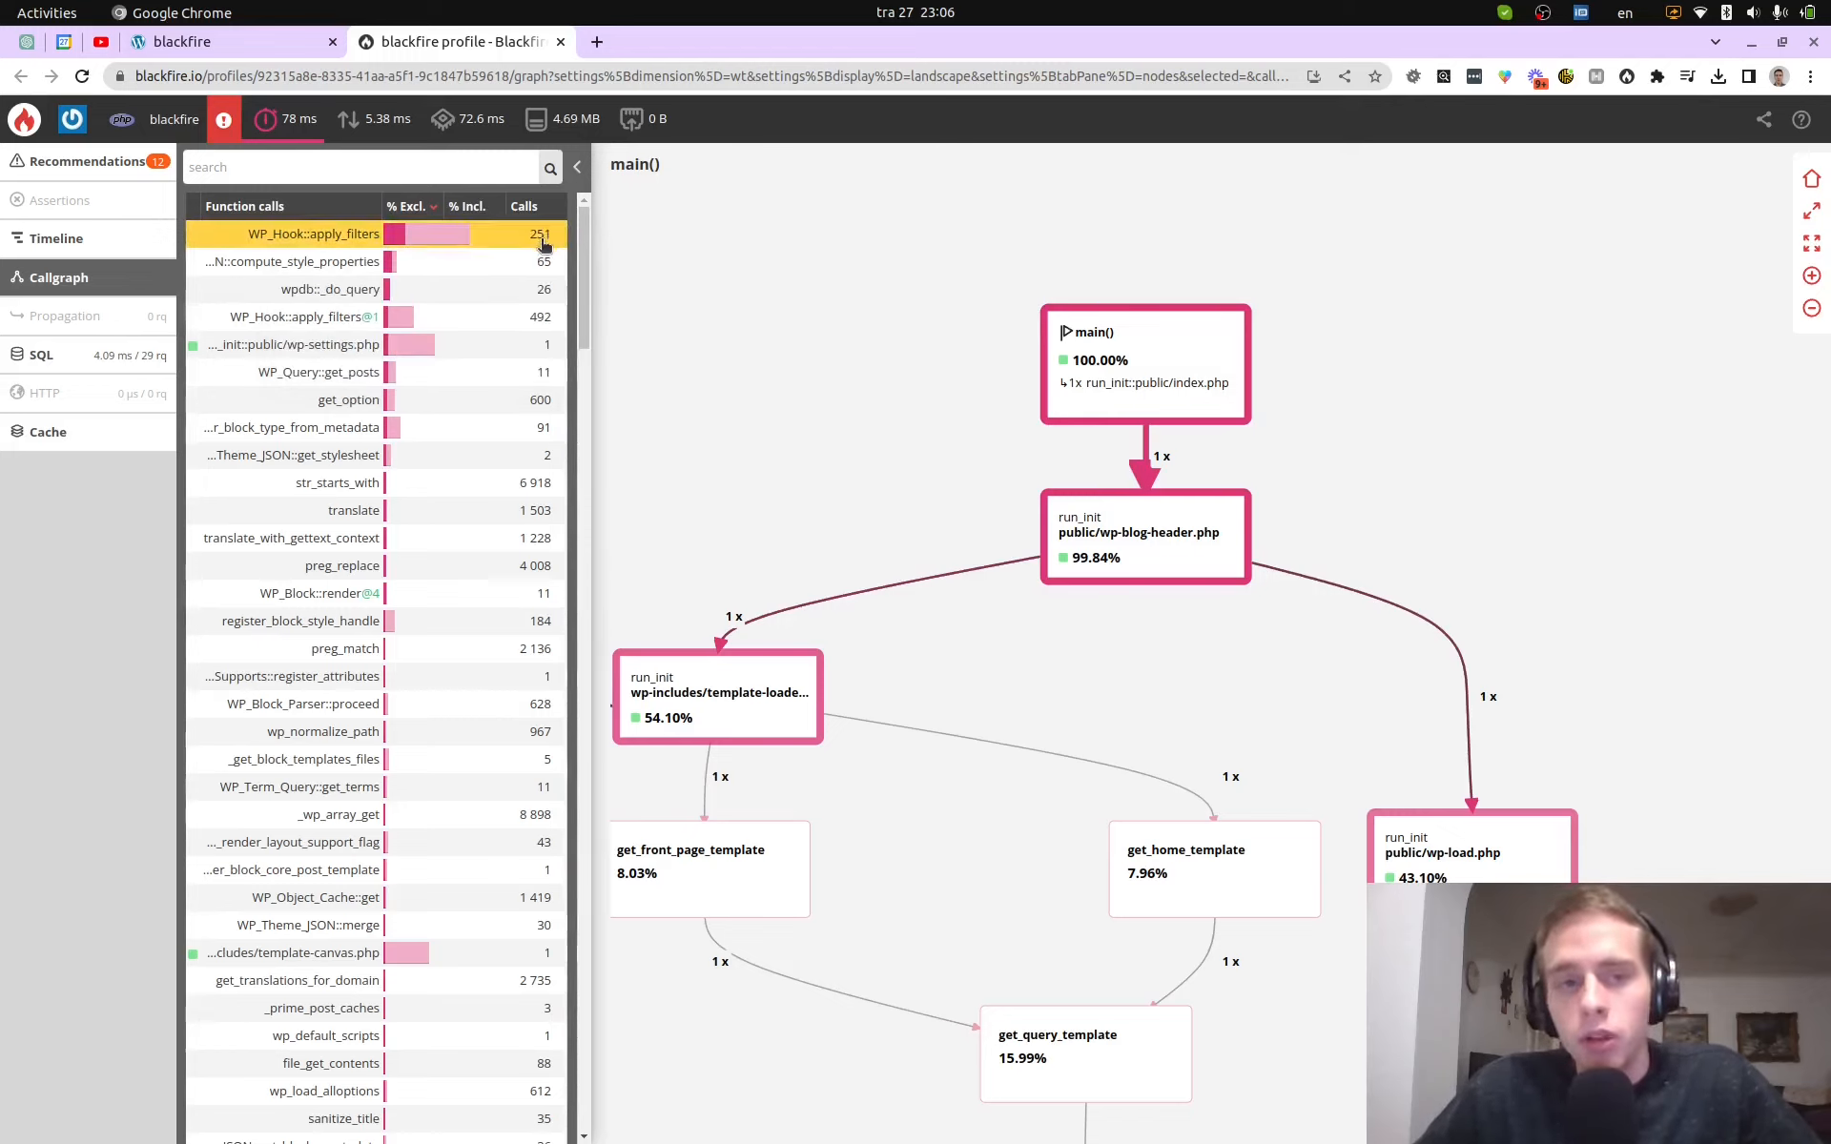
mouse_move(437, 242)
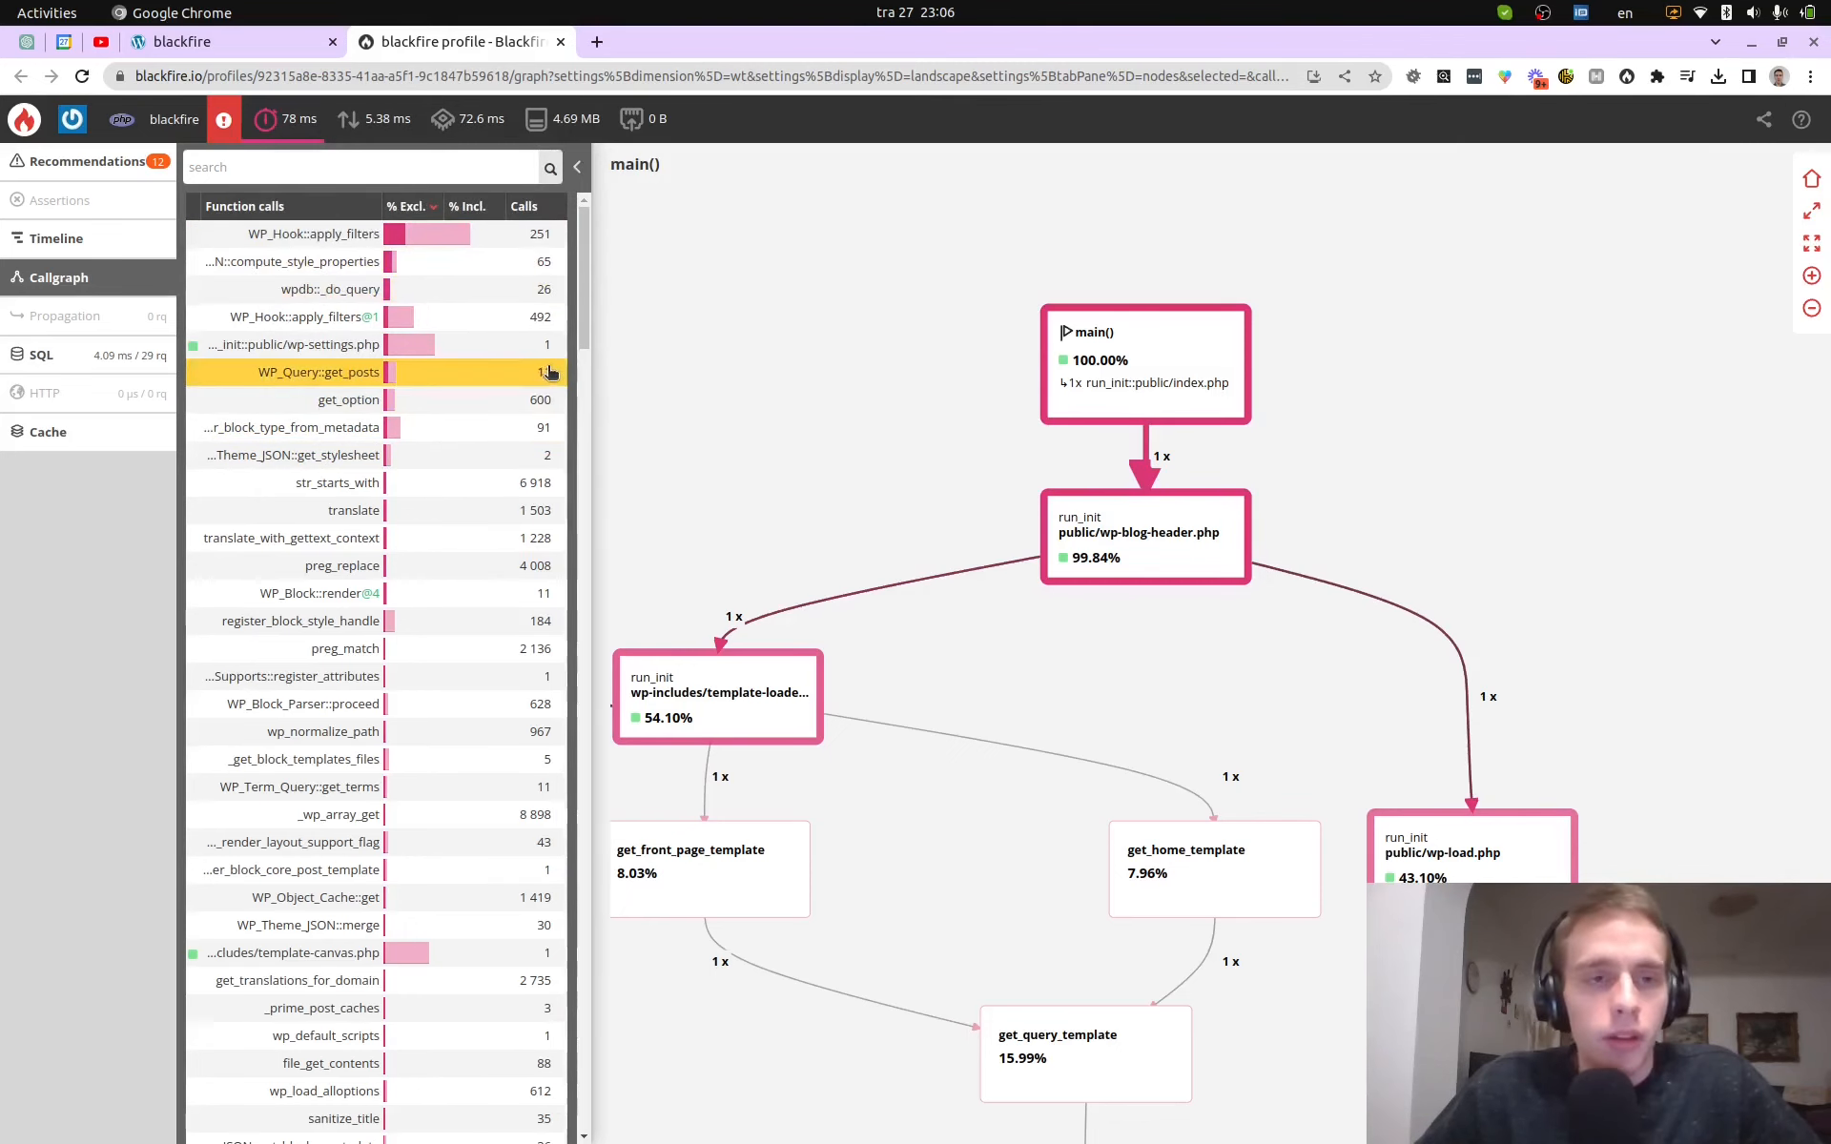
mouse_move(396, 140)
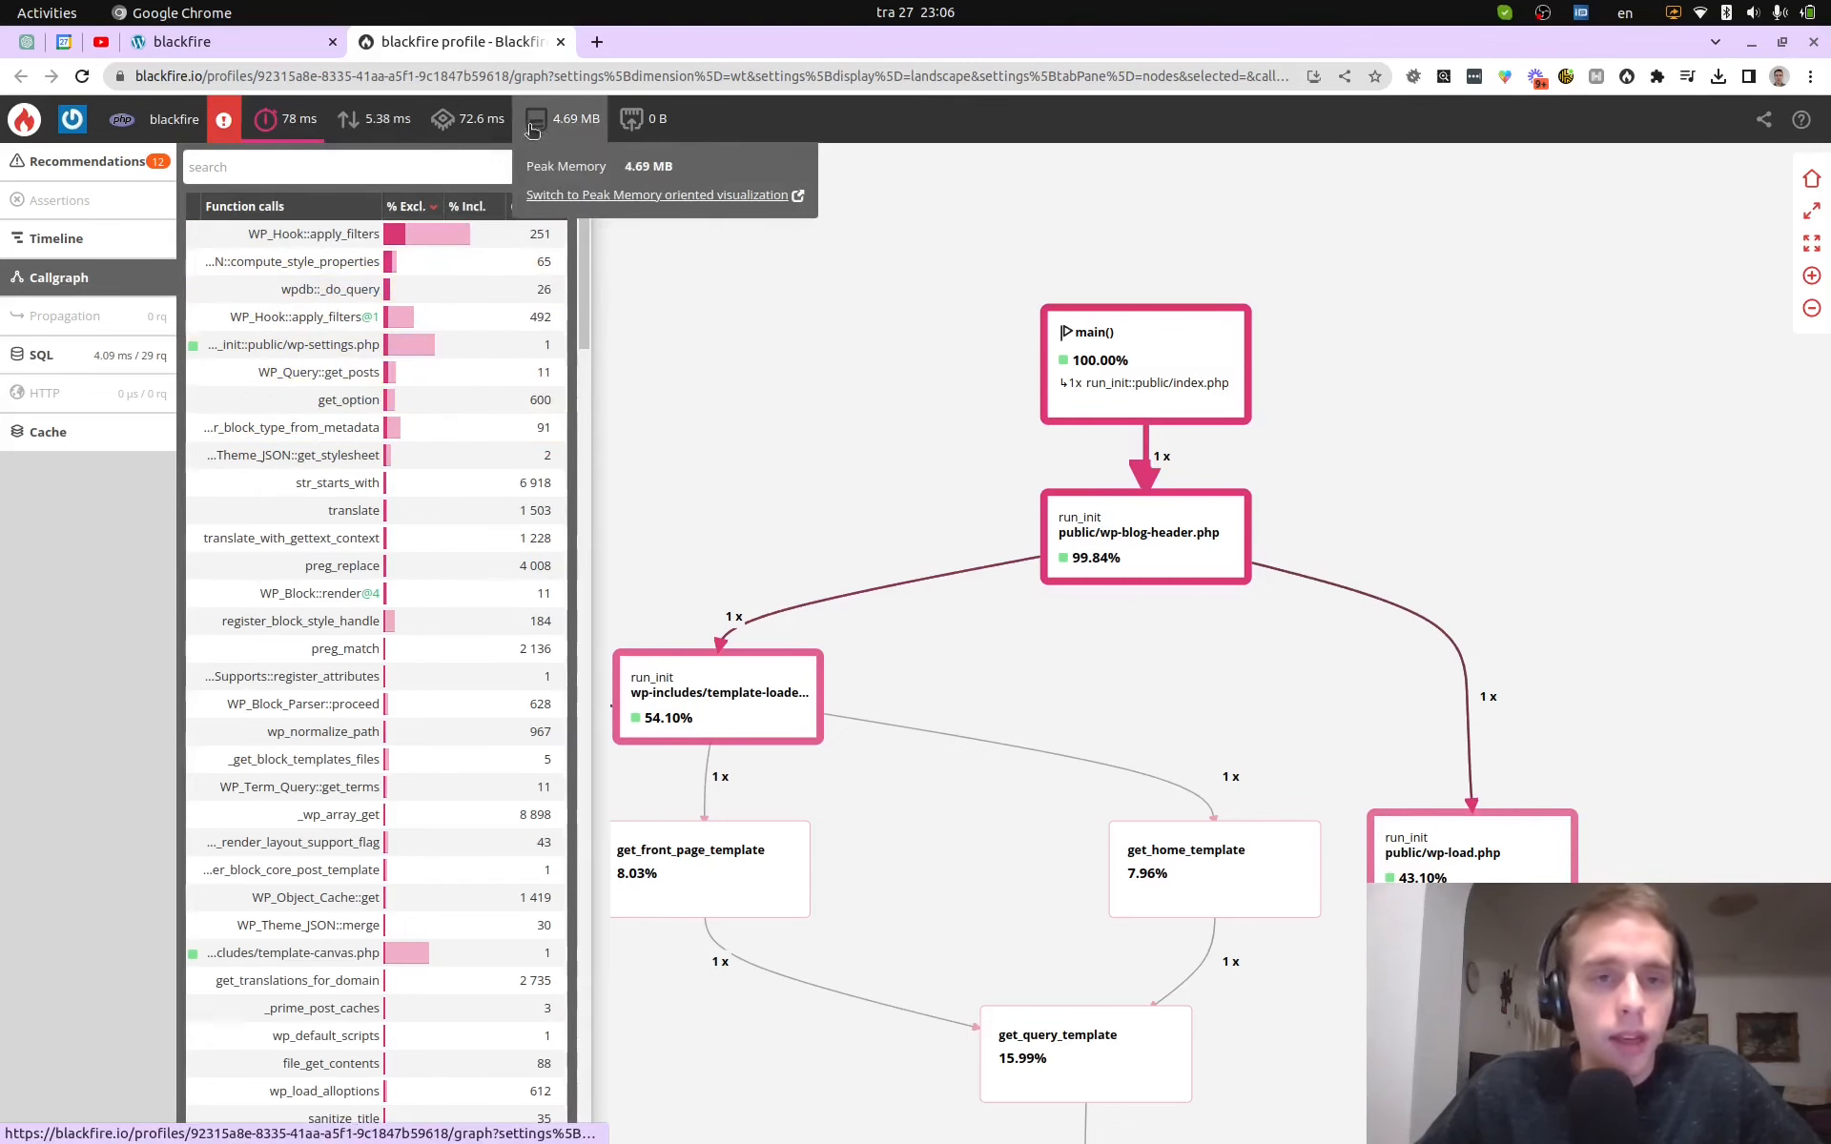
mouse_move(492, 125)
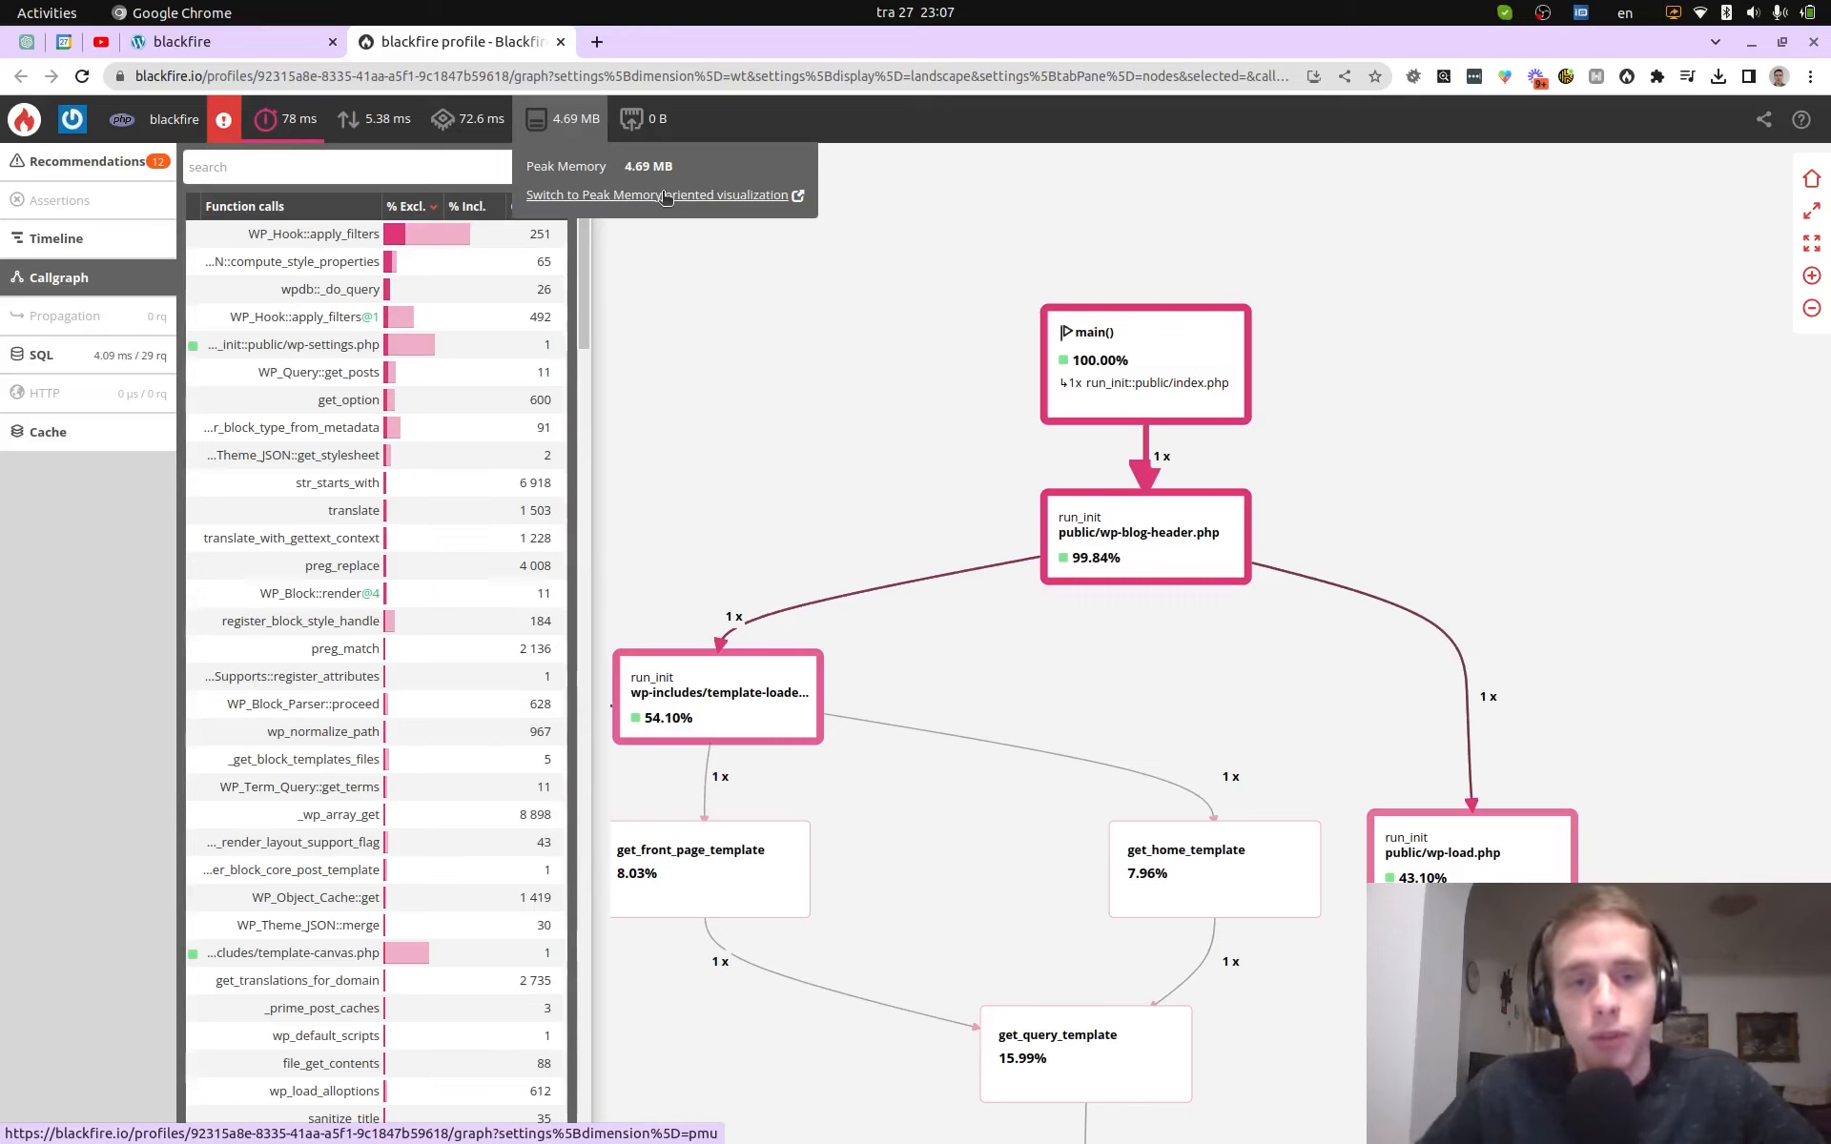
mouse_move(430, 656)
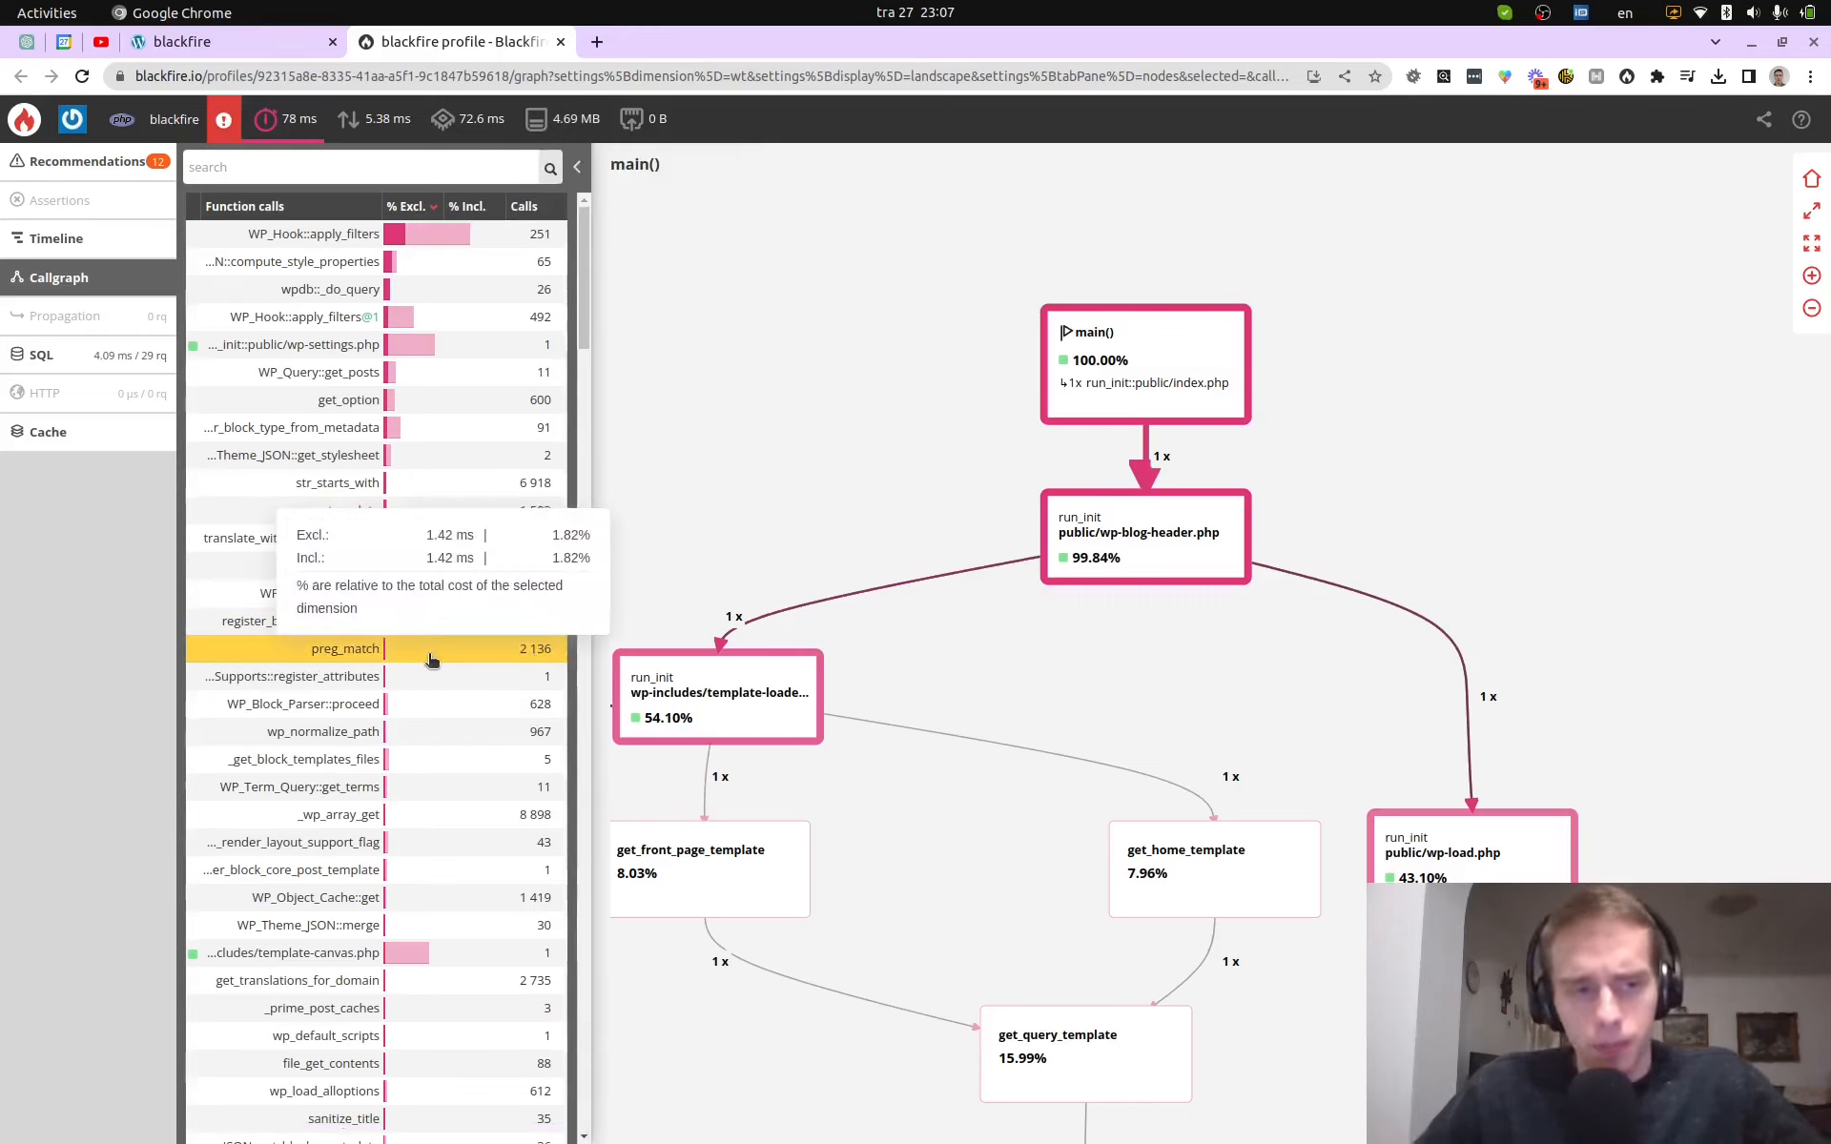
scroll(430, 658, down, 8)
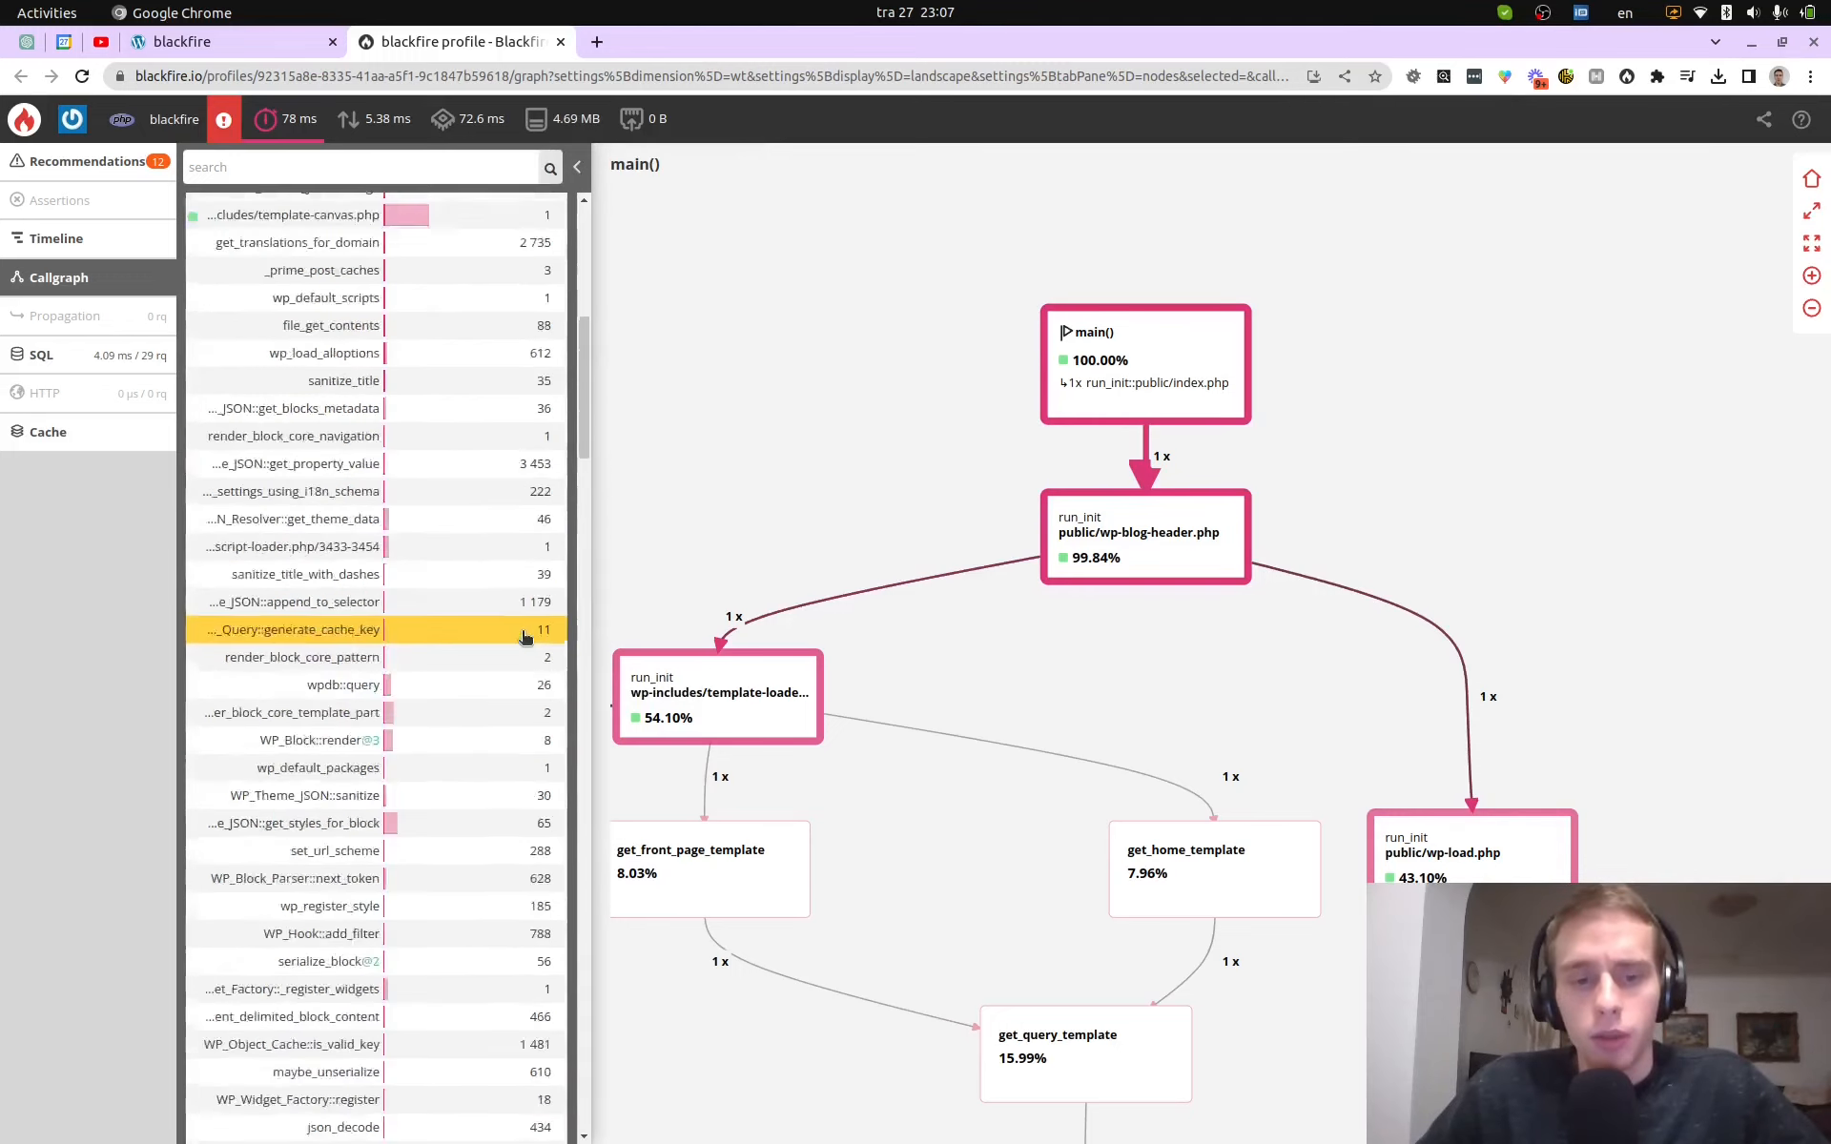
scroll(523, 637, down, 9)
scroll(515, 648, up, 17)
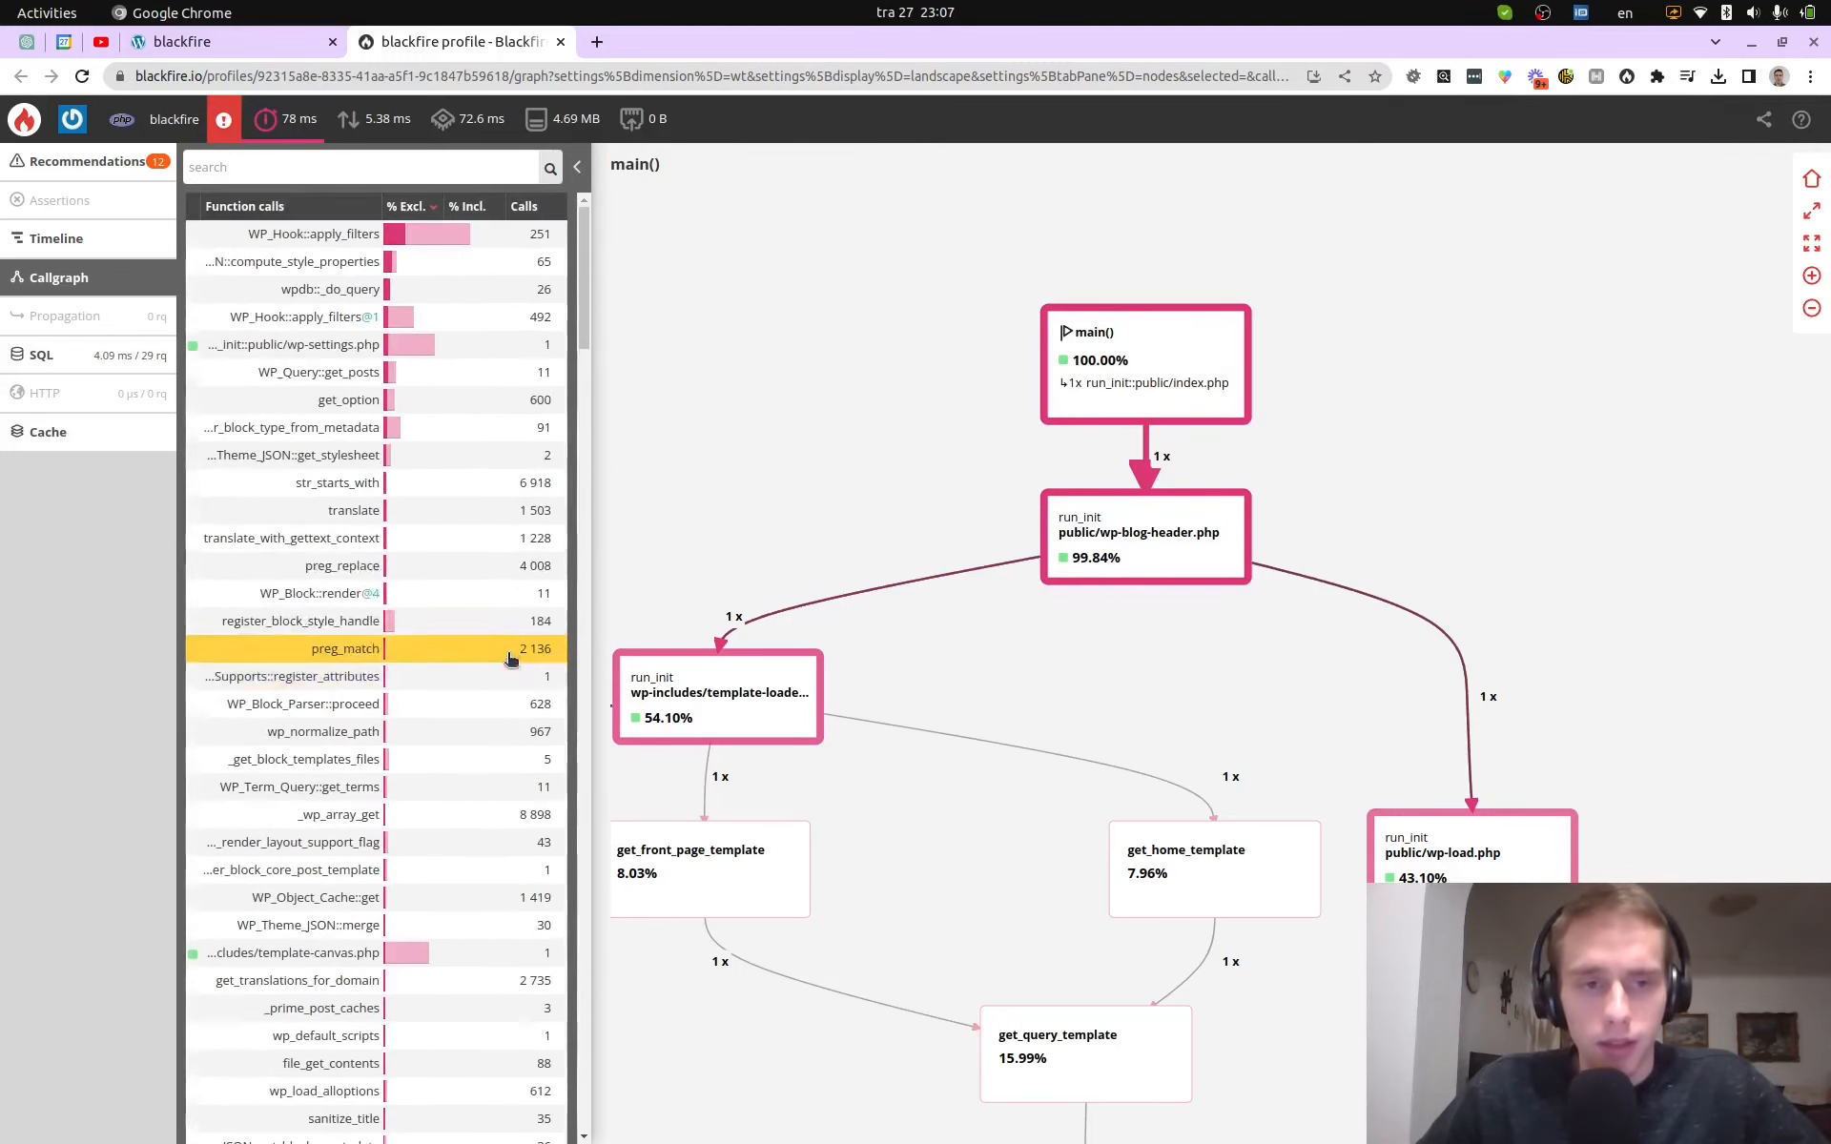